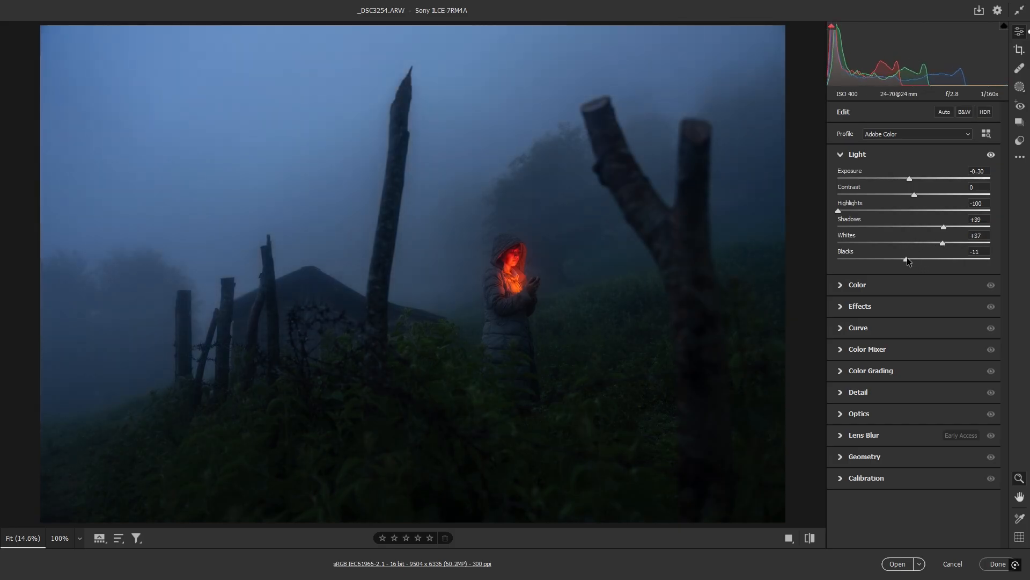
Set the photo's Exposure to -0.70, Contrast to +3 and Shadows to +87 in the light adjustments.
{"action": "left_click_drag", "start_coordinate": [914, 196], "coordinate": [906, 178]}
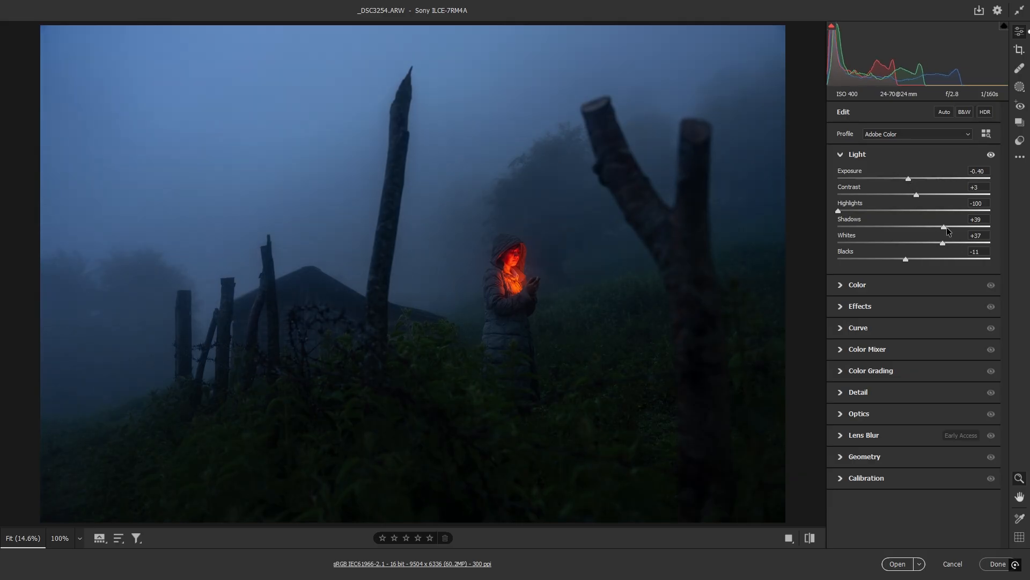
{"action": "left_click_drag", "start_coordinate": [947, 227], "coordinate": [980, 227]}
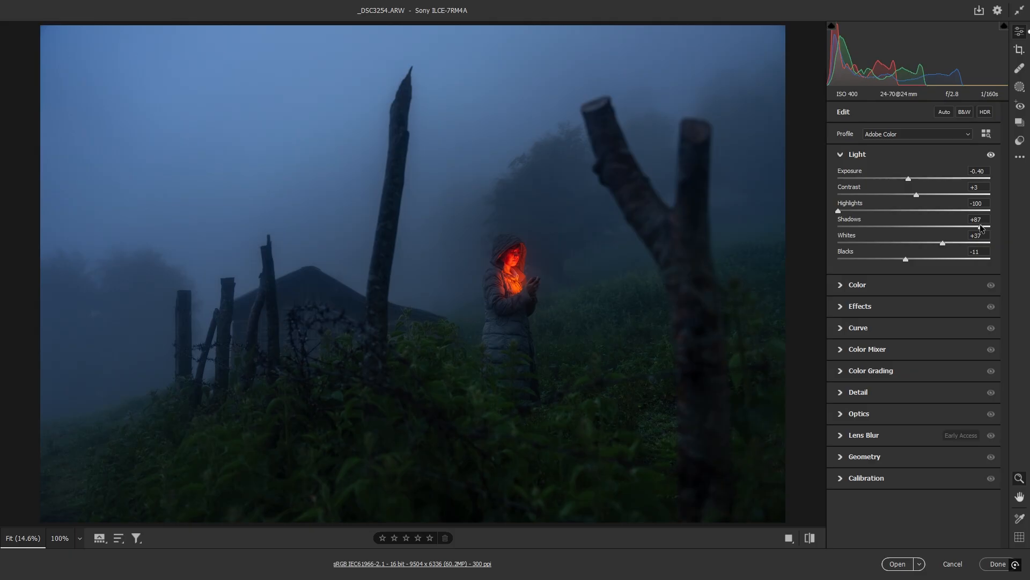
{"action": "left_click_drag", "start_coordinate": [907, 178], "coordinate": [905, 180]}
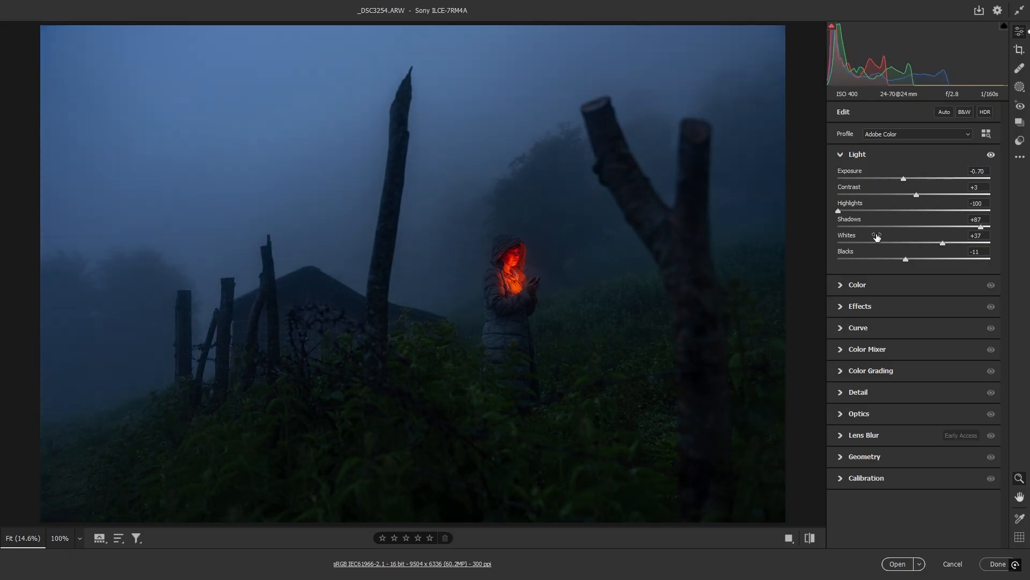
{"action": "left_click", "coordinate": [849, 154]}
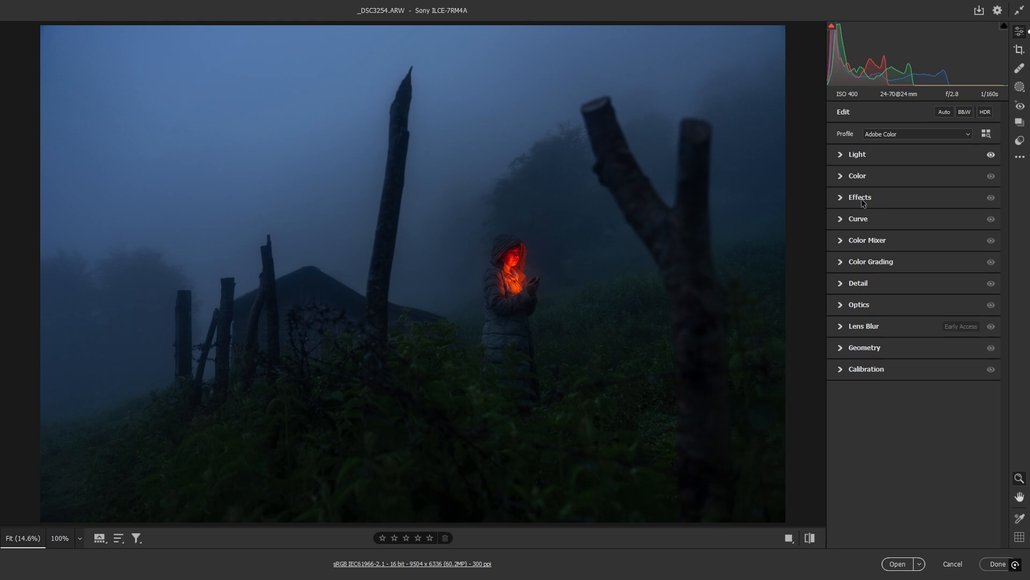
Set the white balance Temperature to 5850 and Tint to +17, with Vibrance at +3 and Saturation at +9.
{"action": "left_click", "coordinate": [857, 176]}
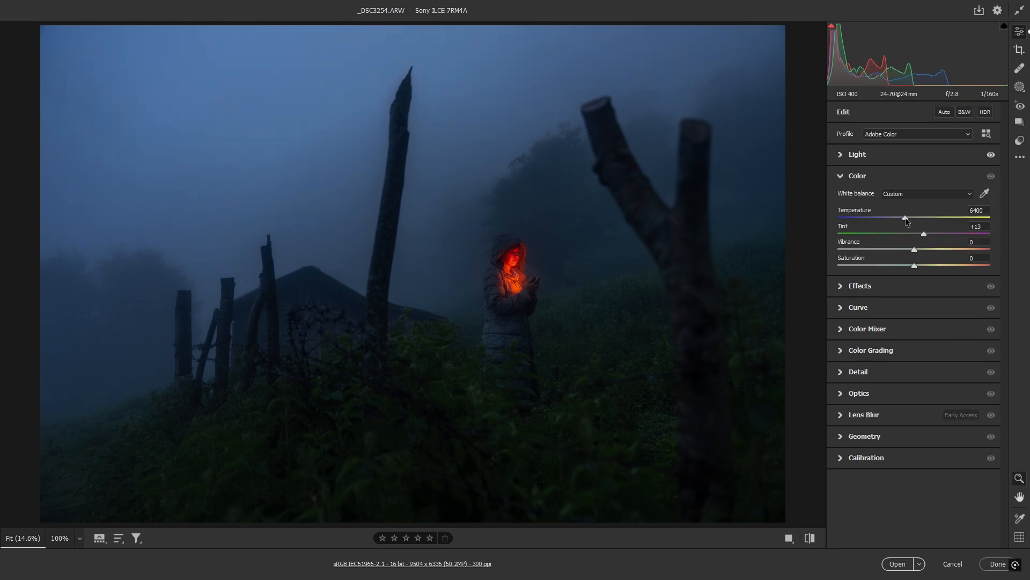
{"action": "left_click_drag", "start_coordinate": [906, 218], "coordinate": [916, 252]}
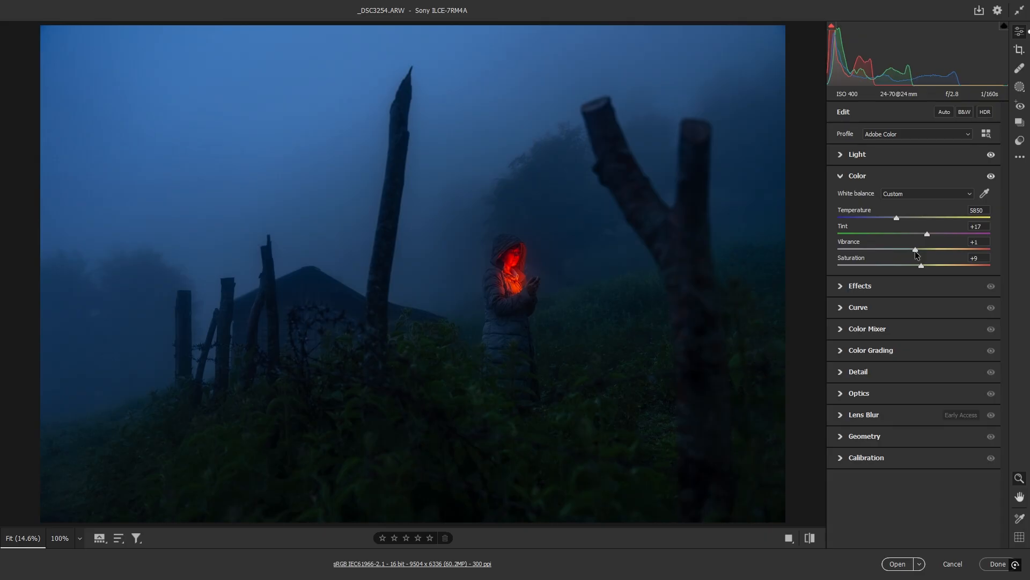
{"action": "left_click", "coordinate": [858, 176]}
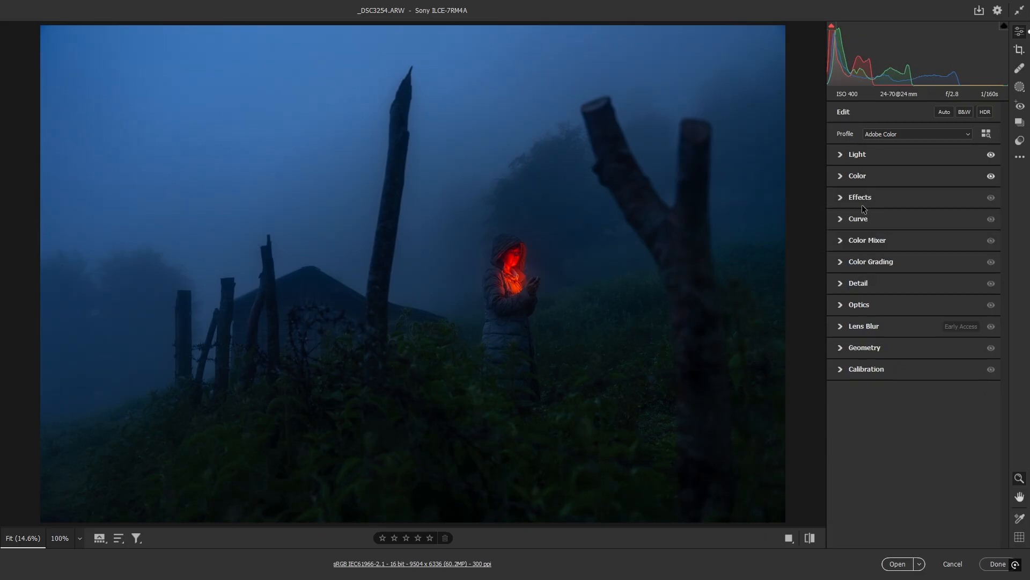
Shape the blue channel curve with highlight, midtone and shadow points, placing the midtone point at input 126, output 129.
{"action": "left_click", "coordinate": [868, 224]}
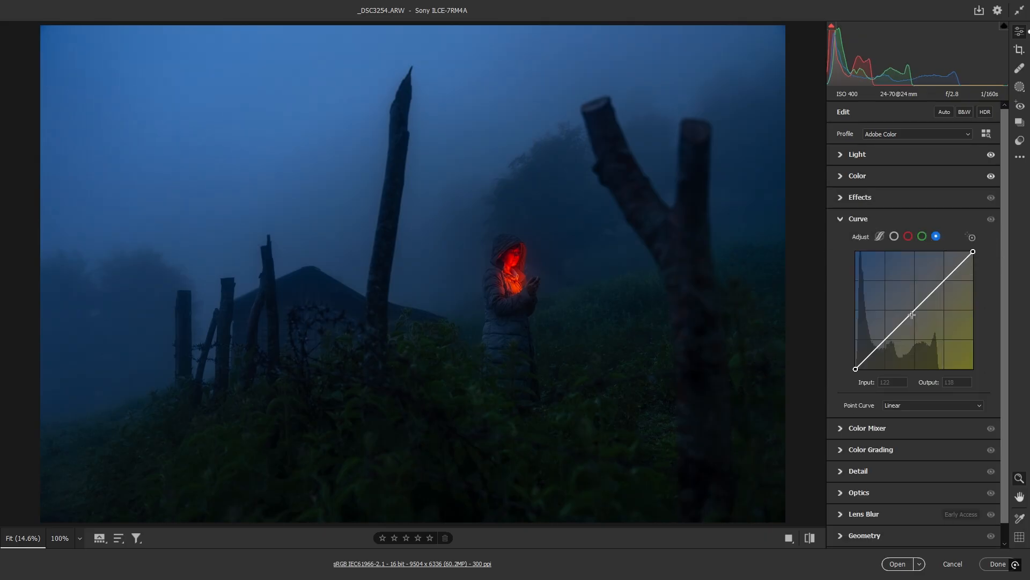
{"action": "left_click_drag", "start_coordinate": [945, 279], "coordinate": [915, 312]}
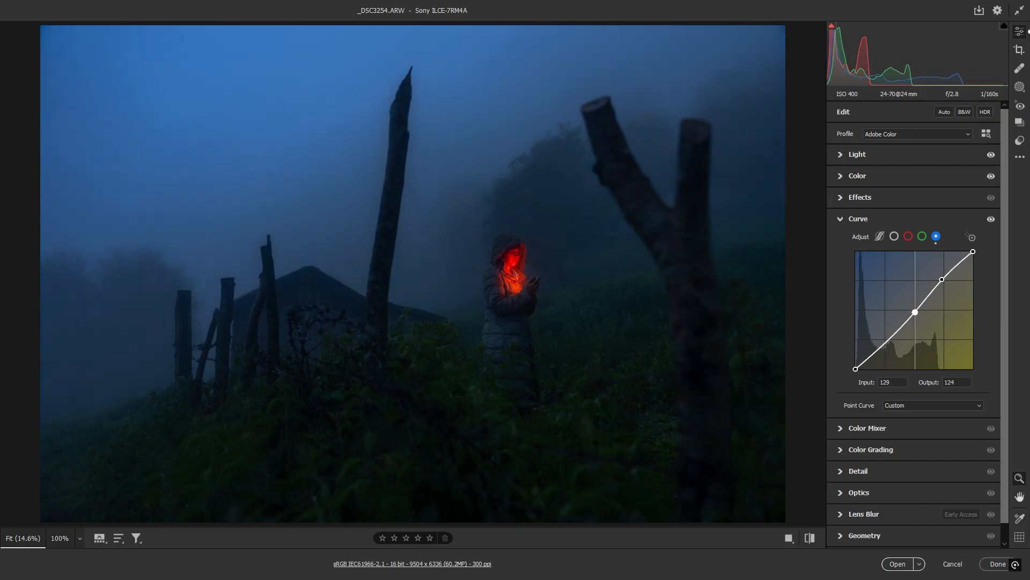
{"action": "left_click_drag", "start_coordinate": [882, 343], "coordinate": [913, 310]}
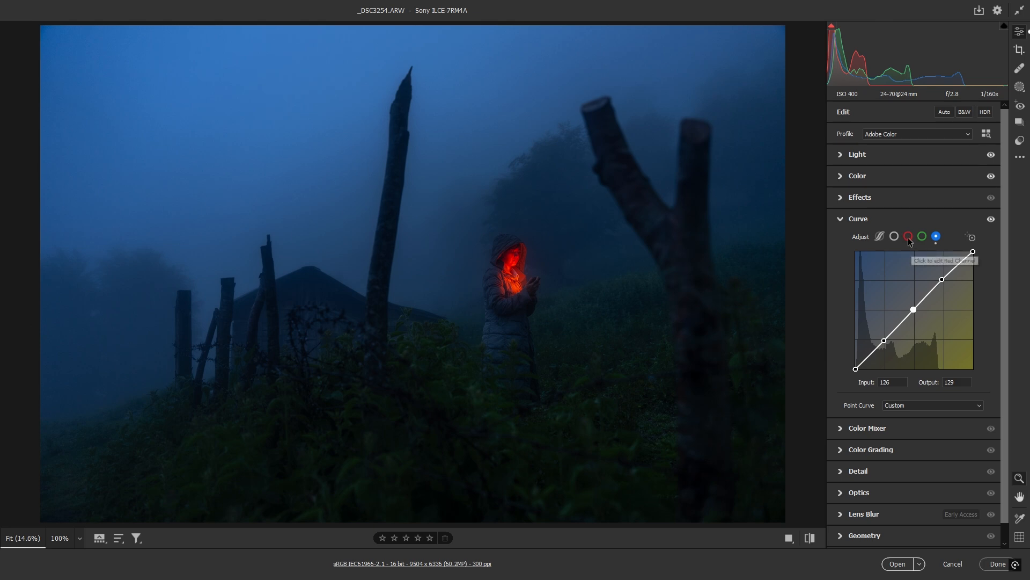
Adjust the red channel curve with a midtone point at about input 128, output 130 and a second point in the shadows.
{"action": "left_click", "coordinate": [908, 236]}
{"action": "left_click", "coordinate": [916, 314]}
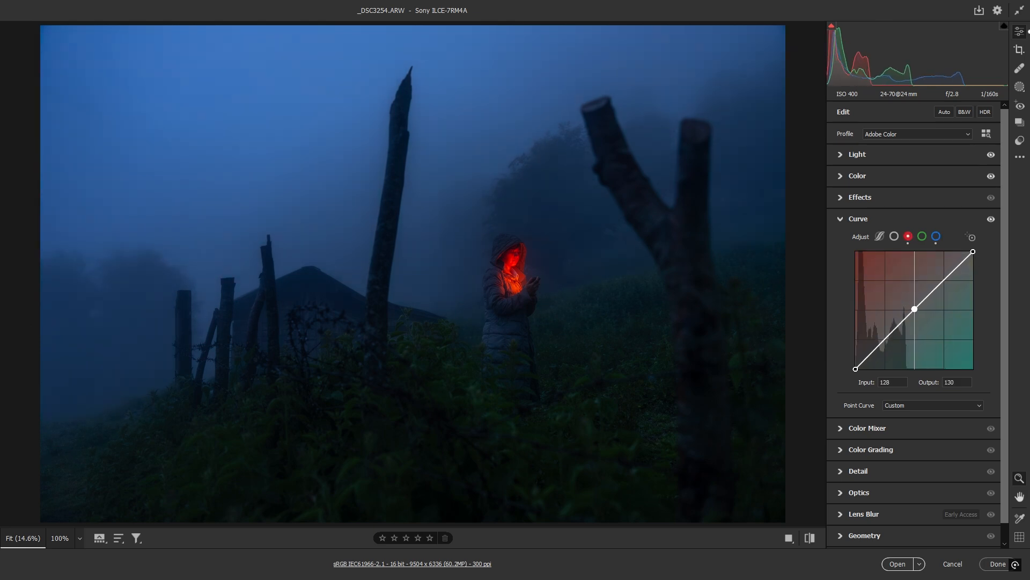
{"action": "left_click_drag", "start_coordinate": [914, 310], "coordinate": [885, 338]}
{"action": "left_click", "coordinate": [857, 220]}
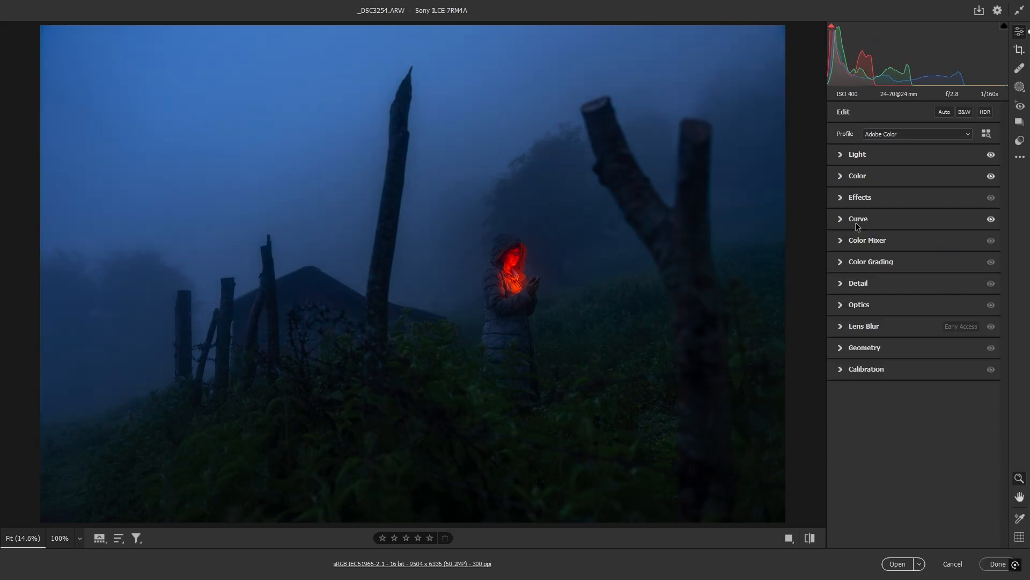
Set Clarity to +3 and Dehaze to -11 in the effects adjustments.
{"action": "left_click", "coordinate": [860, 201]}
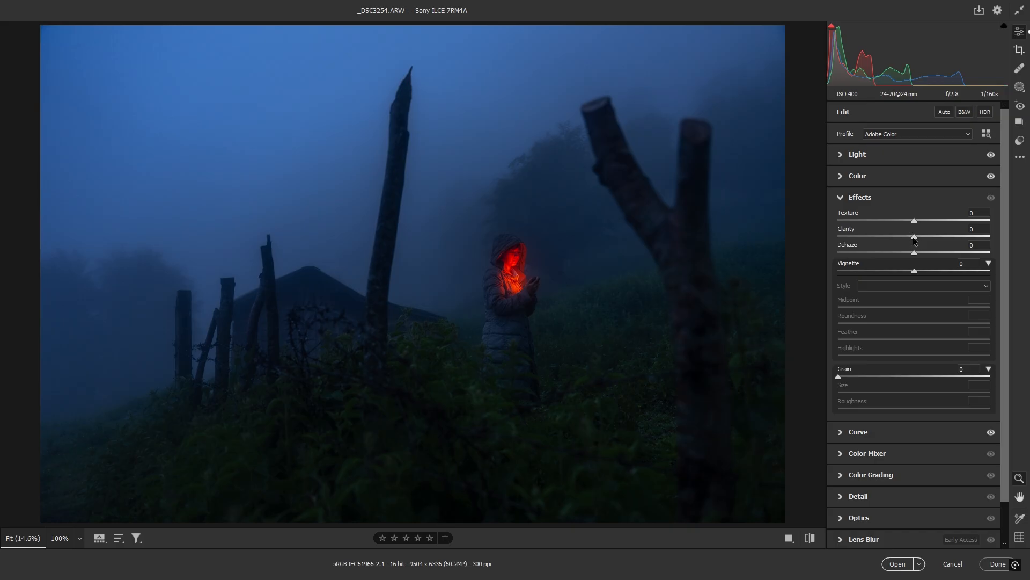
{"action": "mouse_move", "coordinate": [914, 237]}
{"action": "left_mouse_down"}
{"action": "mouse_move", "coordinate": [894, 237]}
{"action": "mouse_move", "coordinate": [924, 237]}
{"action": "mouse_move", "coordinate": [906, 248]}
{"action": "left_mouse_up"}
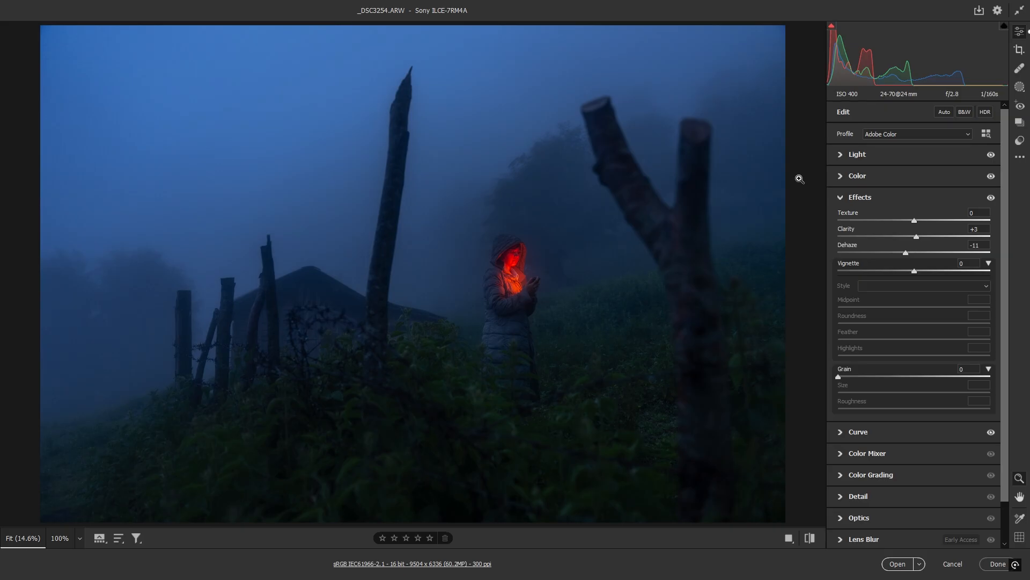
{"action": "left_click", "coordinate": [876, 202]}
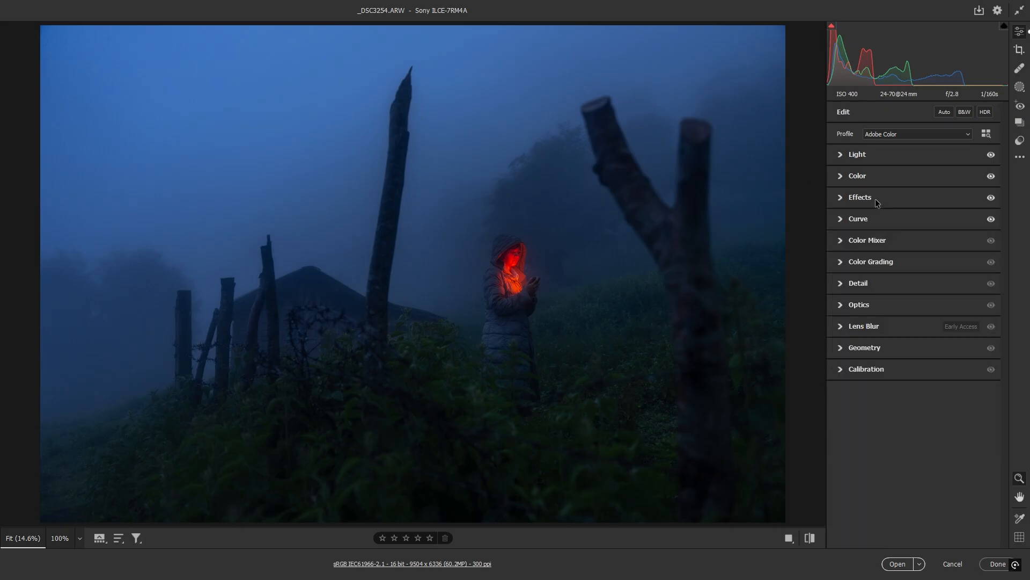
In the Color Mixer, adjust the reds, set the oranges to Hue +6 and Saturation +37, and the blues to Hue +1.
{"action": "left_click", "coordinate": [873, 241]}
{"action": "left_click_drag", "start_coordinate": [917, 334], "coordinate": [943, 335]}
{"action": "left_click", "coordinate": [874, 292]}
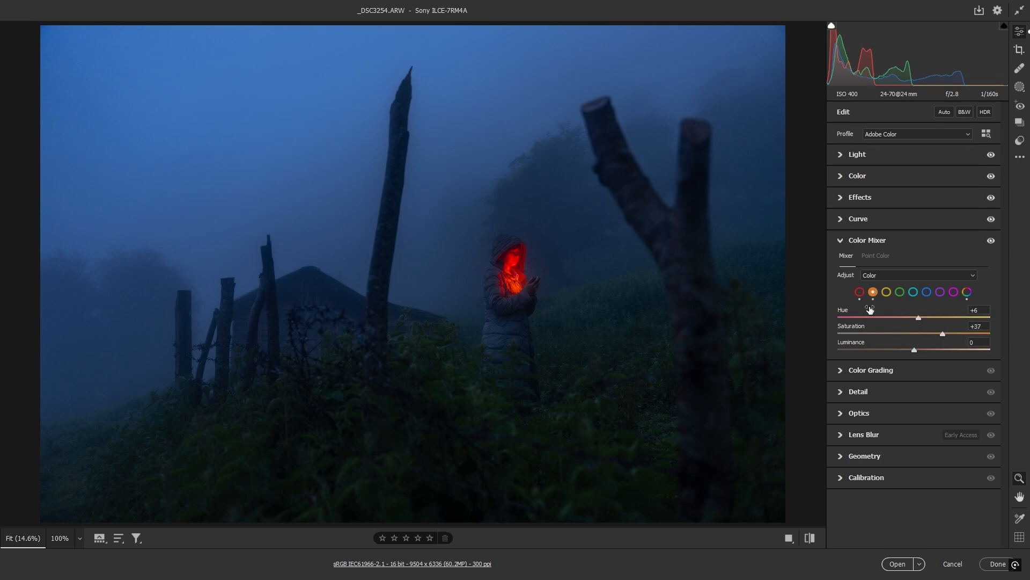
{"action": "left_click", "coordinate": [926, 292]}
{"action": "left_click_drag", "start_coordinate": [915, 317], "coordinate": [916, 319]}
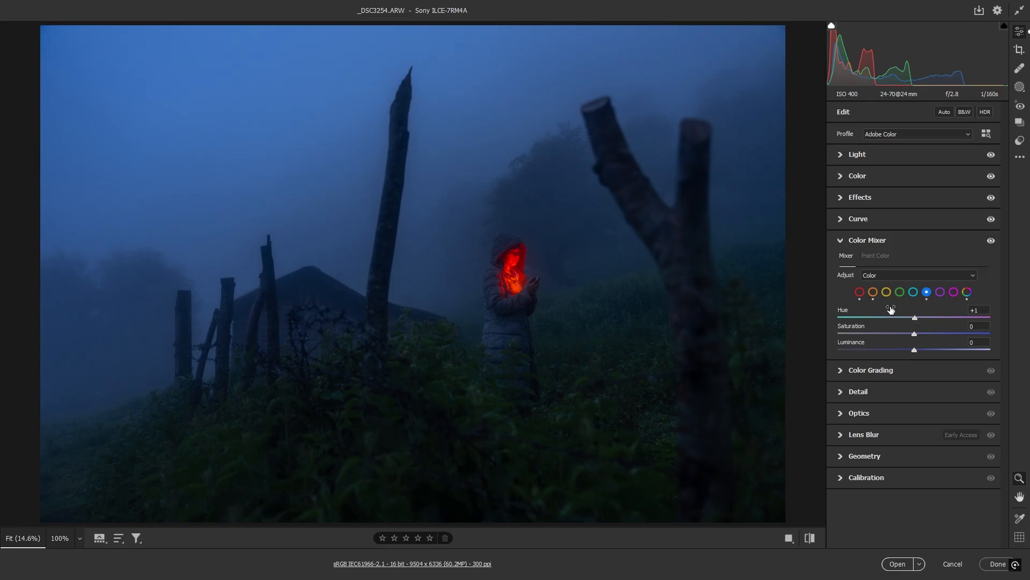
{"action": "left_click", "coordinate": [873, 248]}
Color grade the highlights to Hue 241, Saturation 27 and the midtones to Hue 264, Saturation 12.
{"action": "left_click", "coordinate": [875, 261]}
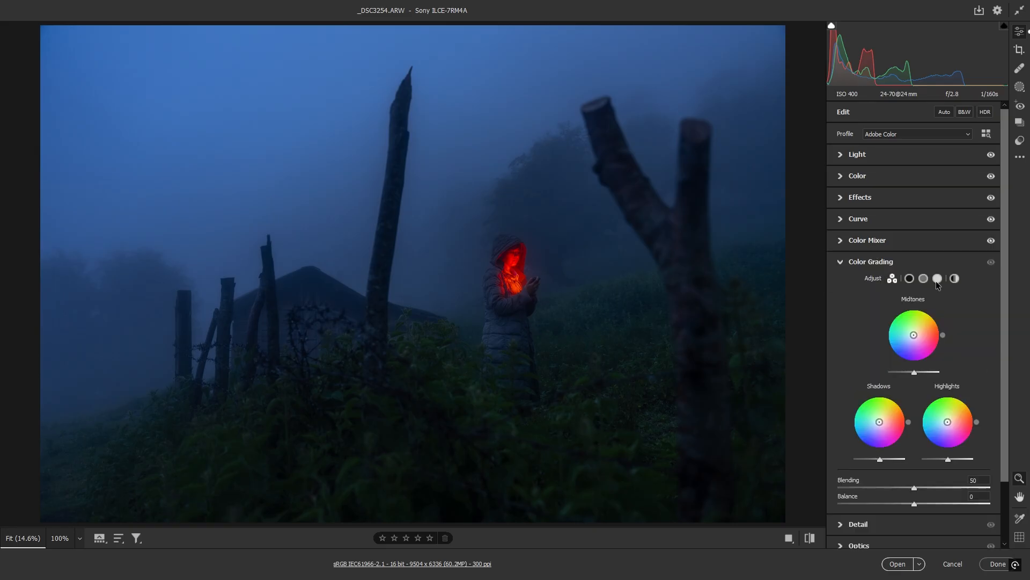
{"action": "left_click", "coordinate": [937, 278]}
{"action": "mouse_move", "coordinate": [919, 345]}
{"action": "left_mouse_down"}
{"action": "mouse_move", "coordinate": [942, 324]}
{"action": "mouse_move", "coordinate": [870, 376]}
{"action": "mouse_move", "coordinate": [894, 401]}
{"action": "mouse_move", "coordinate": [912, 363]}
{"action": "left_mouse_up"}
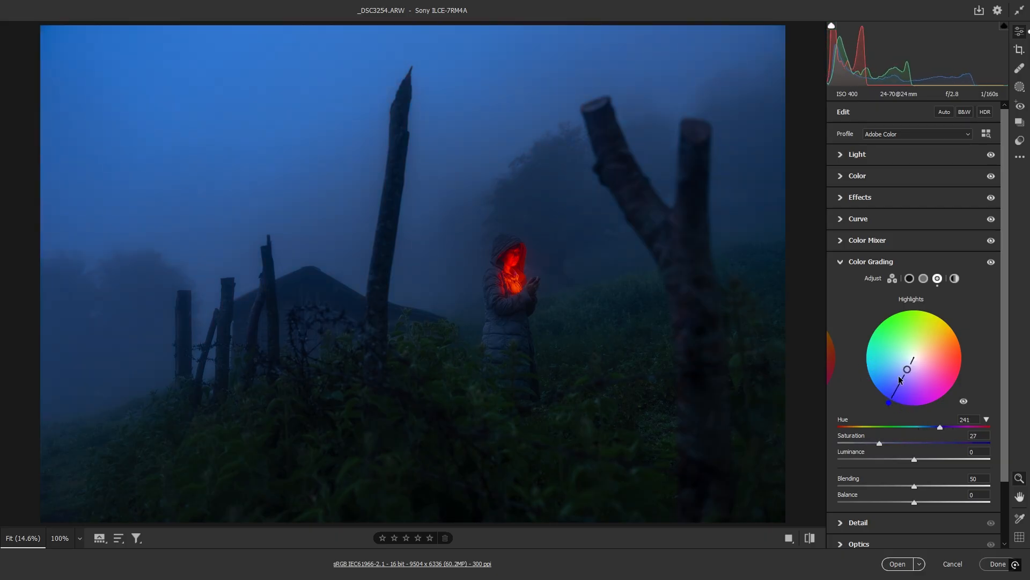
{"action": "left_click", "coordinate": [924, 278]}
{"action": "left_click_drag", "start_coordinate": [920, 327], "coordinate": [913, 363]}
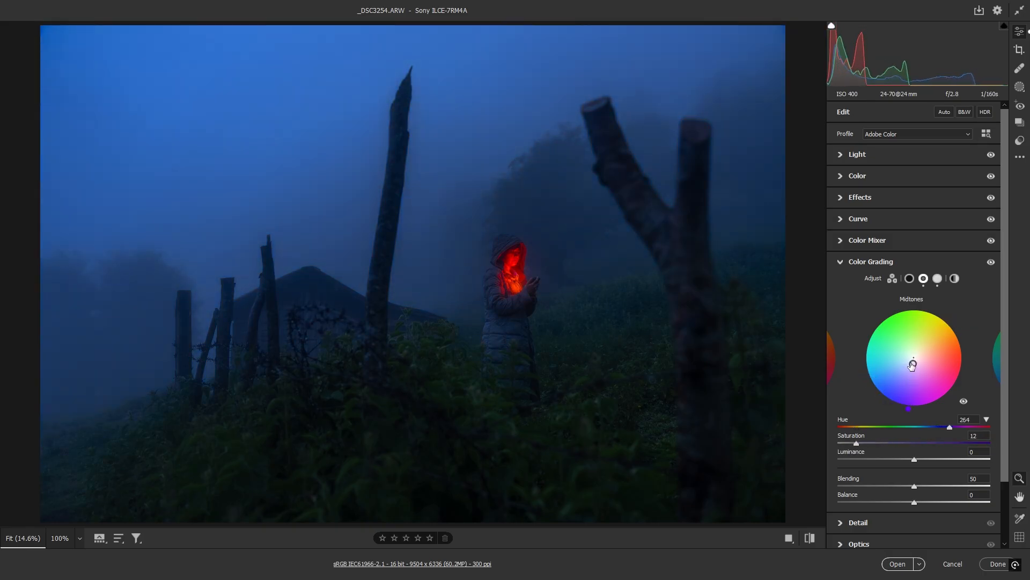
Apply a global color grade with Hue 222 and Saturation 4.
{"action": "left_click", "coordinate": [955, 278]}
{"action": "left_click_drag", "start_coordinate": [924, 334], "coordinate": [912, 359]}
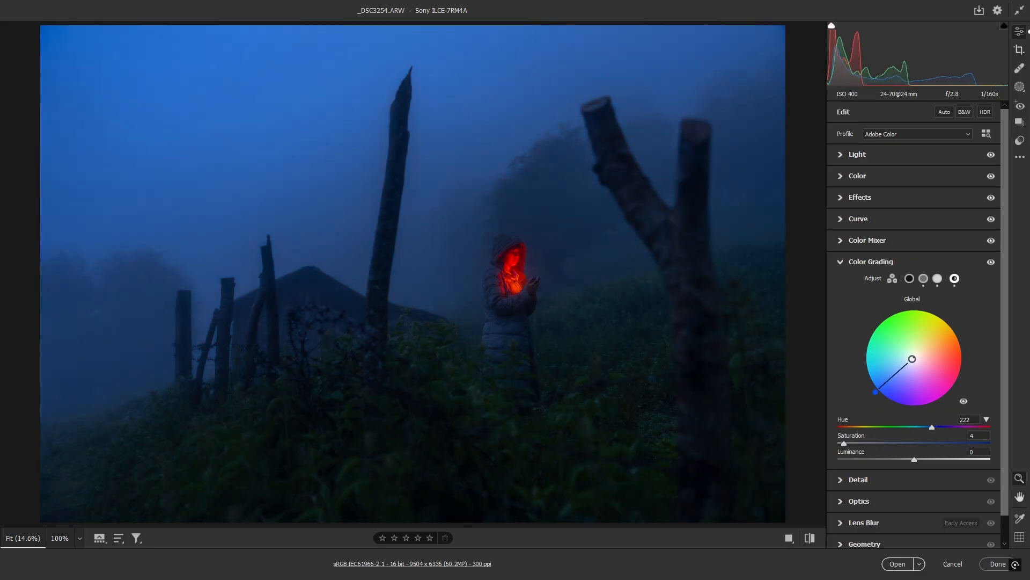
{"action": "left_click", "coordinate": [853, 261]}
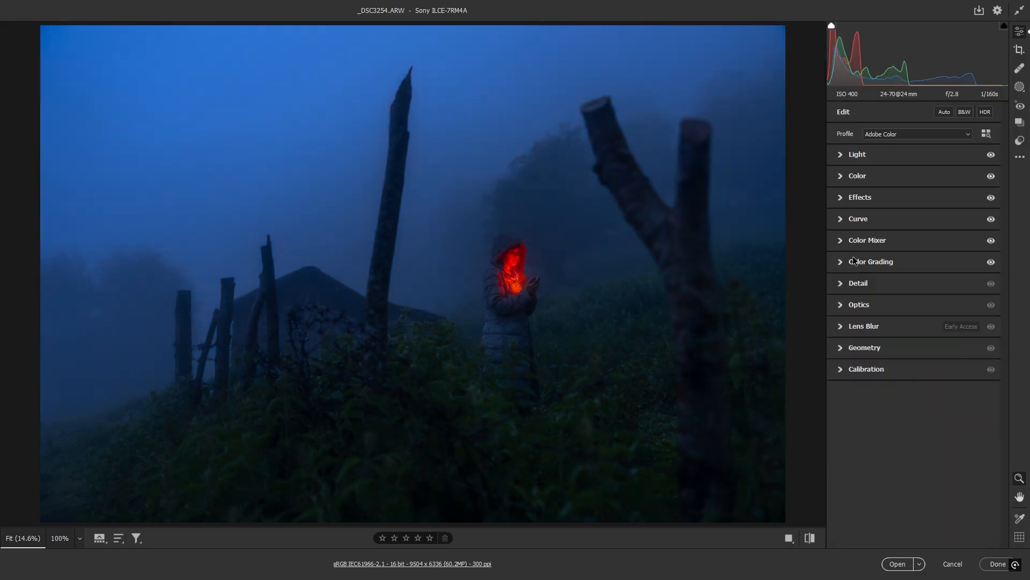
In the camera calibration, set the Blue Primary Hue to -6 and the Green Primary Hue to -65.
{"action": "left_click", "coordinate": [875, 374]}
{"action": "mouse_move", "coordinate": [915, 521]}
{"action": "left_mouse_down"}
{"action": "mouse_move", "coordinate": [989, 520]}
{"action": "mouse_move", "coordinate": [911, 517]}
{"action": "left_mouse_up"}
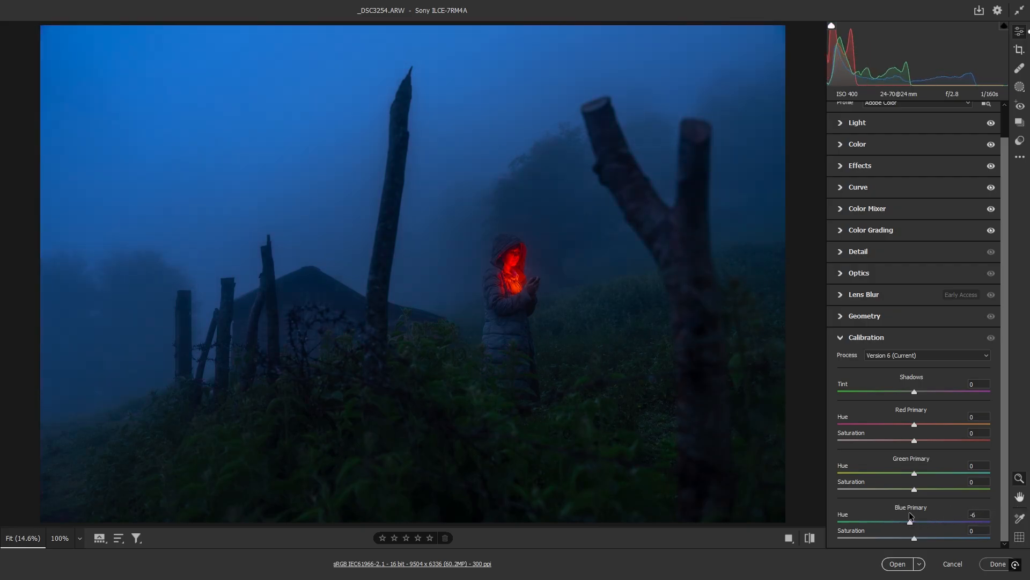
{"action": "mouse_move", "coordinate": [864, 474]}
{"action": "left_mouse_down"}
{"action": "mouse_move", "coordinate": [1019, 471]}
{"action": "mouse_move", "coordinate": [833, 480]}
{"action": "mouse_move", "coordinate": [901, 483]}
{"action": "mouse_move", "coordinate": [864, 482]}
{"action": "left_mouse_up"}
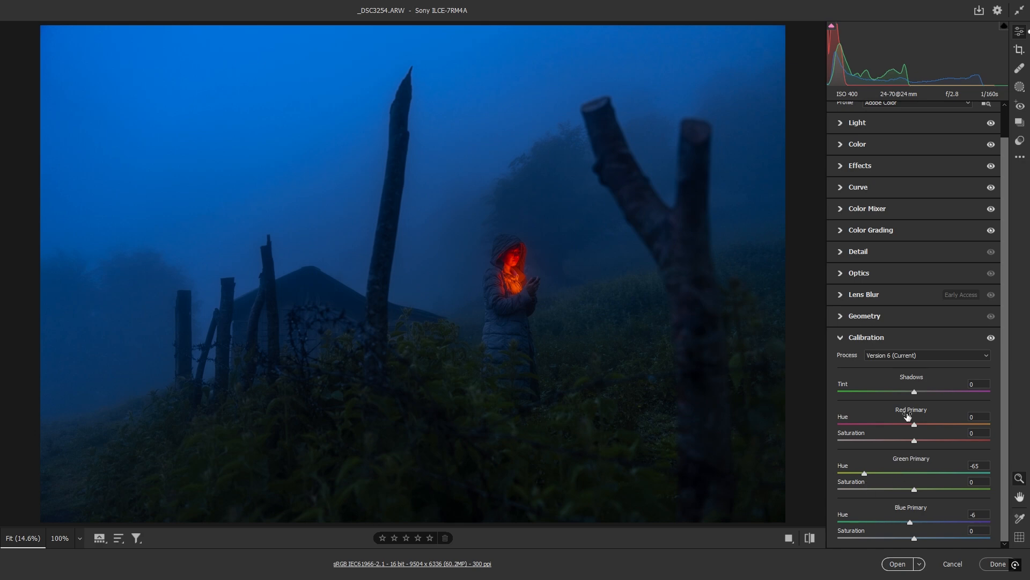
Calibrate the Red Primary to Hue +19 and Saturation +12, the Blue Primary Saturation to -13, and the Shadows Tint to +6.
{"action": "mouse_move", "coordinate": [917, 425]}
{"action": "left_mouse_down"}
{"action": "mouse_move", "coordinate": [951, 430]}
{"action": "mouse_move", "coordinate": [860, 425]}
{"action": "mouse_move", "coordinate": [928, 425]}
{"action": "left_mouse_up"}
{"action": "mouse_move", "coordinate": [914, 537]}
{"action": "left_mouse_down"}
{"action": "mouse_move", "coordinate": [865, 539]}
{"action": "mouse_move", "coordinate": [905, 539]}
{"action": "left_mouse_up"}
{"action": "mouse_move", "coordinate": [918, 440]}
{"action": "left_mouse_down"}
{"action": "mouse_move", "coordinate": [840, 441]}
{"action": "mouse_move", "coordinate": [923, 442]}
{"action": "left_mouse_up"}
{"action": "mouse_move", "coordinate": [912, 392]}
{"action": "left_mouse_down"}
{"action": "mouse_move", "coordinate": [860, 394]}
{"action": "mouse_move", "coordinate": [942, 395]}
{"action": "mouse_move", "coordinate": [918, 396]}
{"action": "left_mouse_up"}
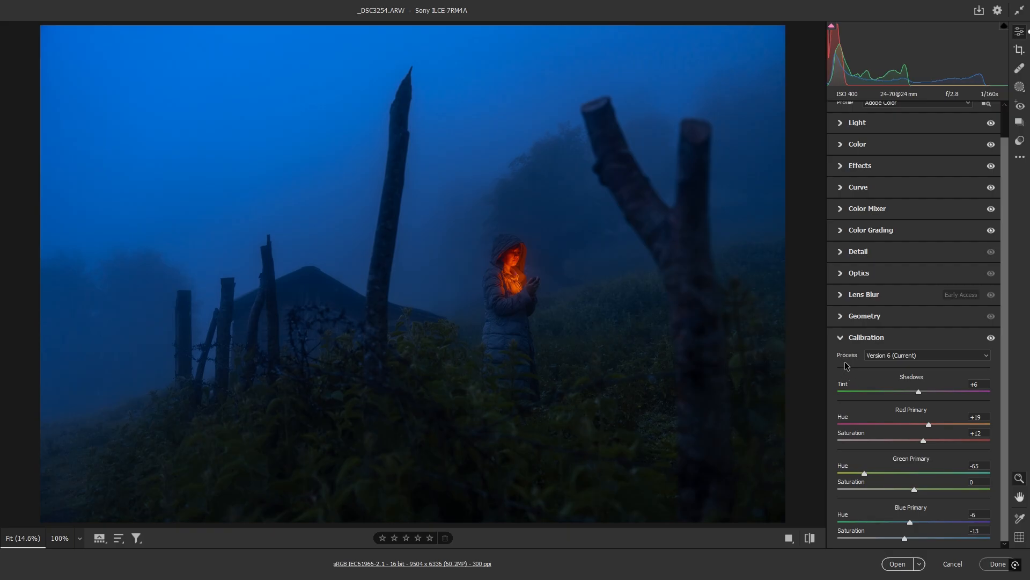
{"action": "left_click", "coordinate": [850, 340]}
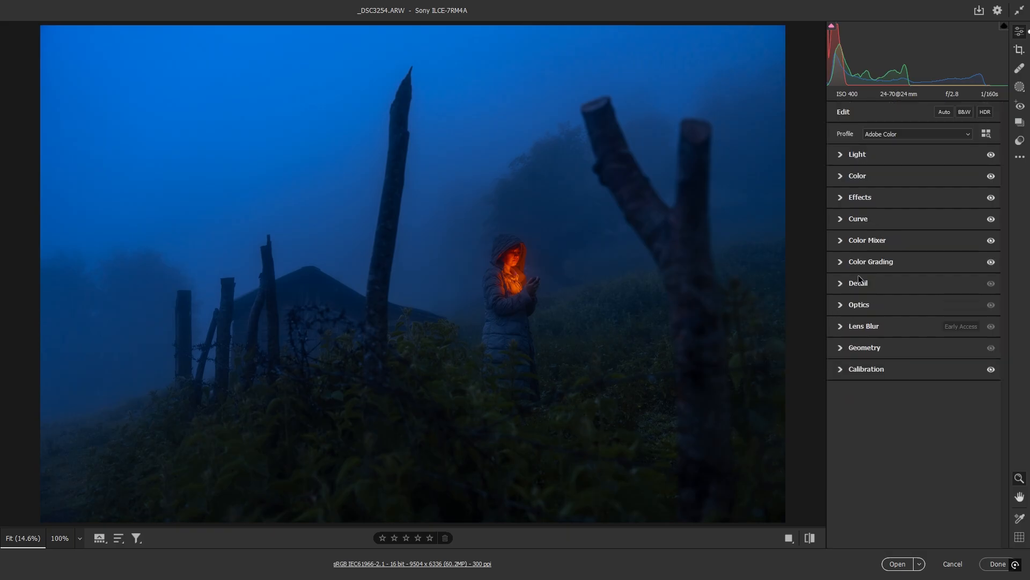
Set the blues to Hue +8 and Saturation +1 in the Color Mixer.
{"action": "left_click", "coordinate": [864, 241]}
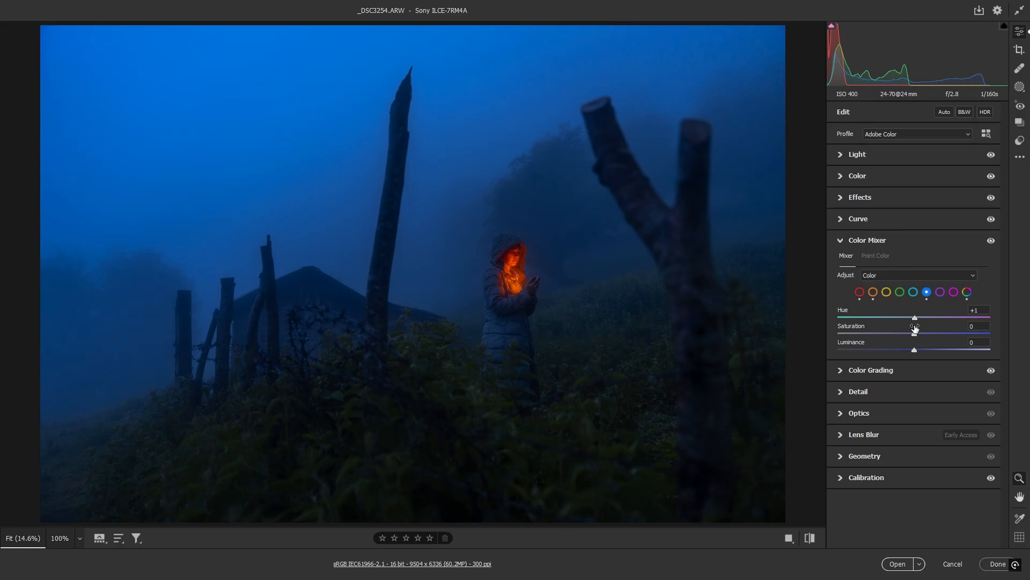
{"action": "left_click_drag", "start_coordinate": [914, 318], "coordinate": [916, 336]}
{"action": "left_click", "coordinate": [853, 215]}
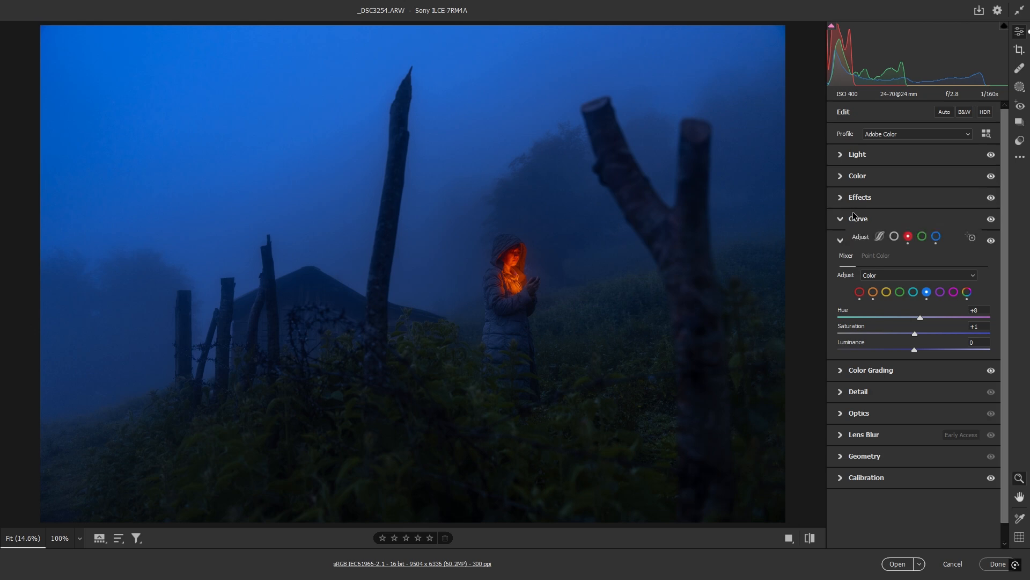
{"action": "left_click", "coordinate": [845, 221]}
Fine-tune the photo's overall Saturation and Vibrance together with the white balance Temperature.
{"action": "left_click", "coordinate": [842, 184]}
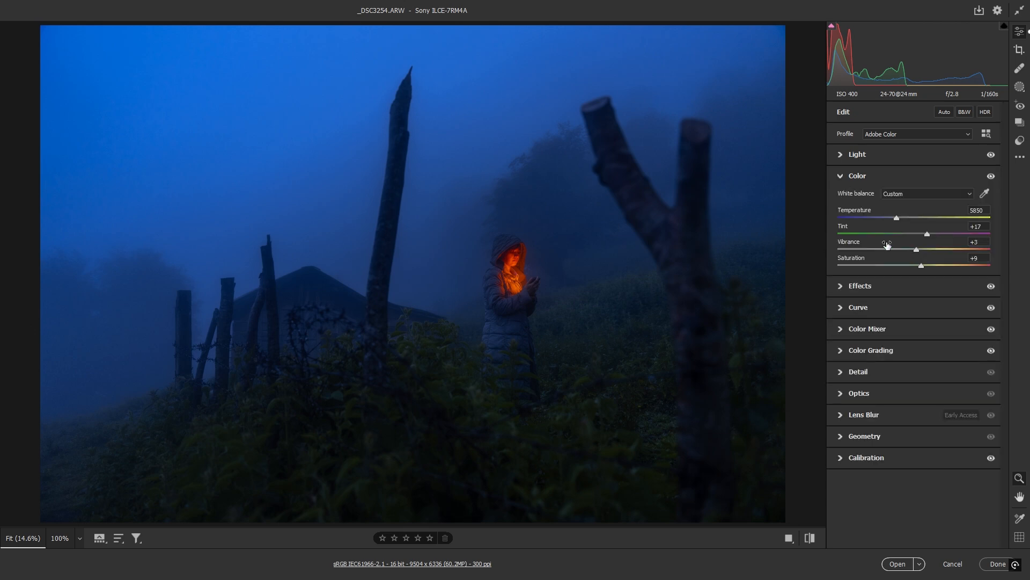
{"action": "left_click_drag", "start_coordinate": [920, 264], "coordinate": [916, 247]}
{"action": "left_click_drag", "start_coordinate": [899, 218], "coordinate": [895, 216]}
Fine-tune the photo's Exposure slightly in the light adjustments.
{"action": "left_click", "coordinate": [855, 155]}
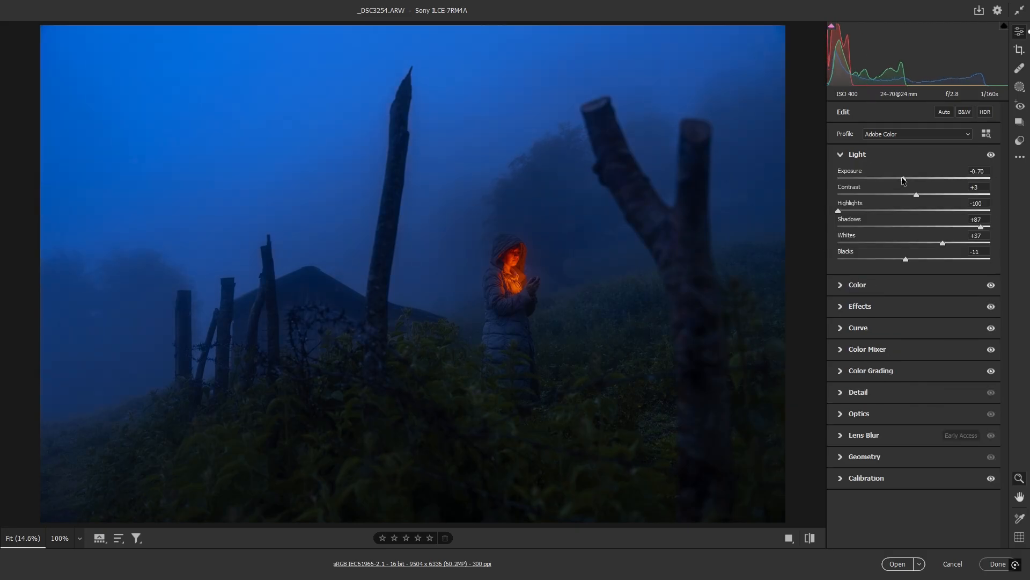
{"action": "left_click_drag", "start_coordinate": [903, 179], "coordinate": [901, 177]}
{"action": "left_click", "coordinate": [853, 155]}
Set the reds to Hue -7, Saturation +71 and Luminance +25 in the Color Mixer.
{"action": "left_click", "coordinate": [880, 242]}
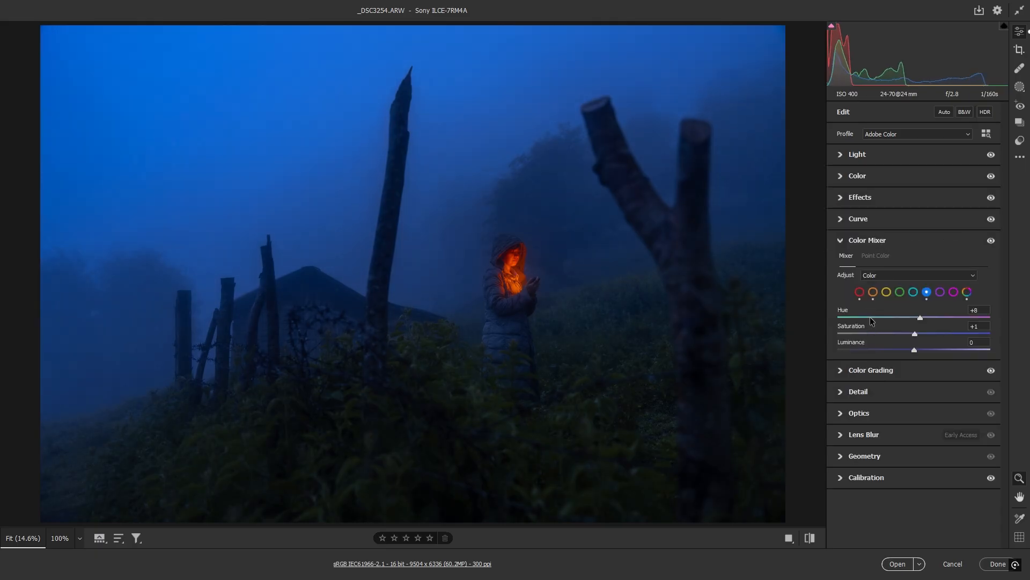
{"action": "left_click", "coordinate": [872, 292]}
{"action": "left_click_drag", "start_coordinate": [914, 352], "coordinate": [909, 317]}
{"action": "left_click", "coordinate": [860, 292]}
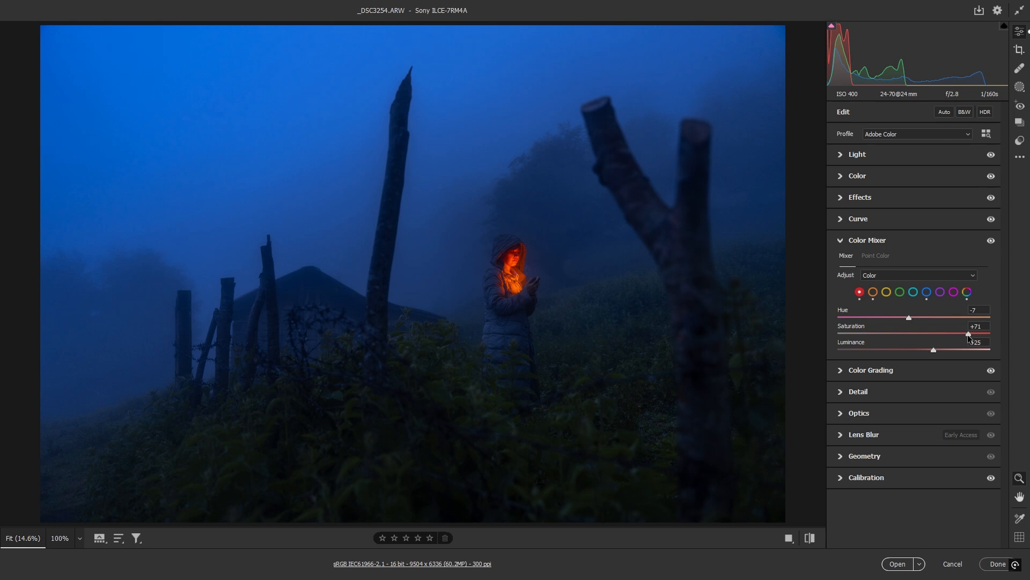
Raise the oranges in the Color Mixer to Saturation +70 and Luminance +35.
{"action": "left_click_drag", "start_coordinate": [969, 334], "coordinate": [967, 334]}
{"action": "mouse_move", "coordinate": [949, 333]}
{"action": "left_mouse_down"}
{"action": "mouse_move", "coordinate": [882, 333]}
{"action": "mouse_move", "coordinate": [957, 333]}
{"action": "left_mouse_up"}
{"action": "left_click_drag", "start_coordinate": [940, 352], "coordinate": [941, 352]}
Create a linear gradient mask running diagonally from the foliage below the person up toward the photo's upper-right corner.
{"action": "scroll", "coordinate": [577, 322], "scroll_direction": "down", "scroll_amount": 2}
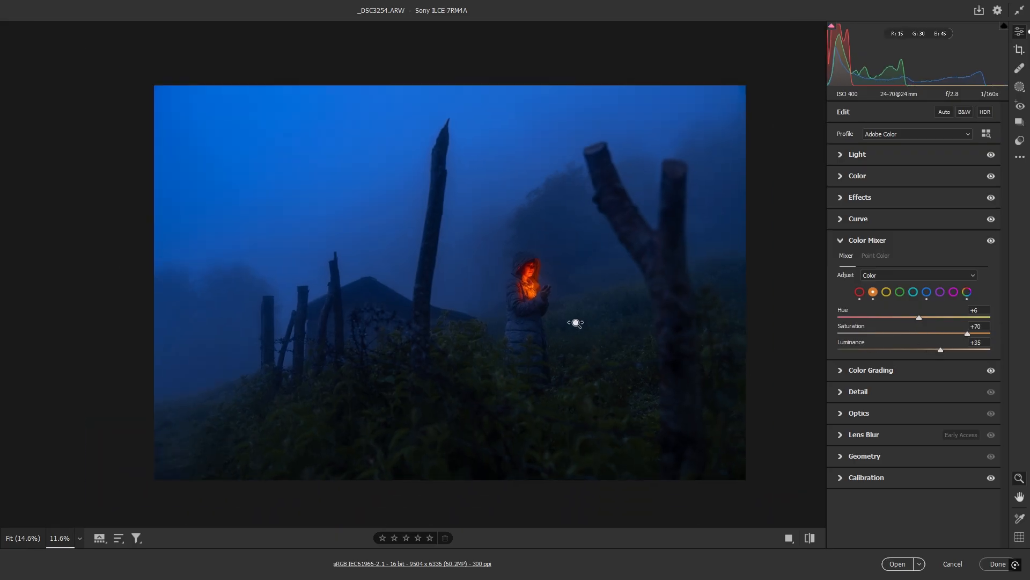
{"action": "left_click", "coordinate": [853, 199]}
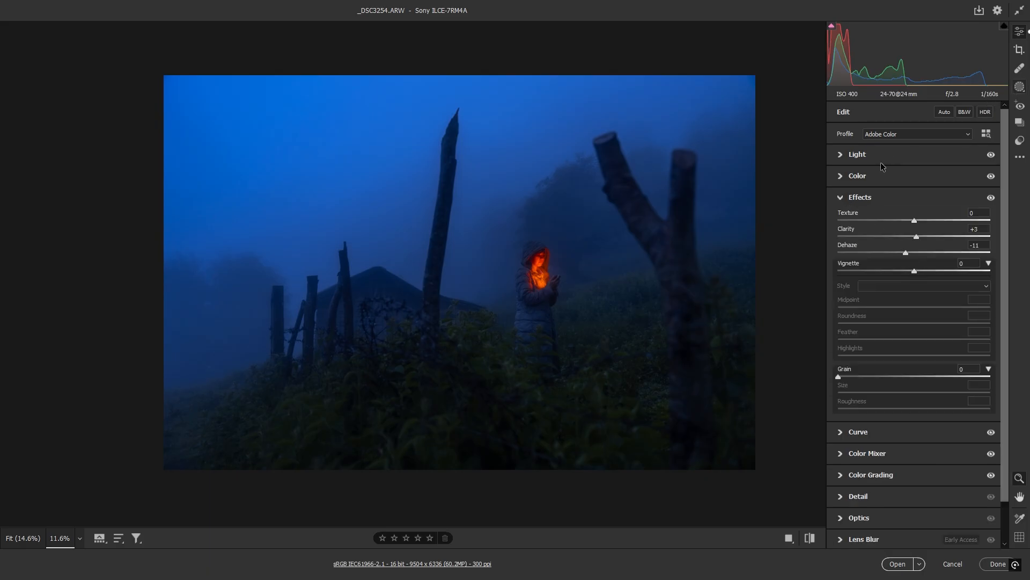
{"action": "key", "text": "shift+w"}
{"action": "left_click", "coordinate": [880, 220]}
{"action": "left_click_drag", "start_coordinate": [489, 376], "coordinate": [707, 131]}
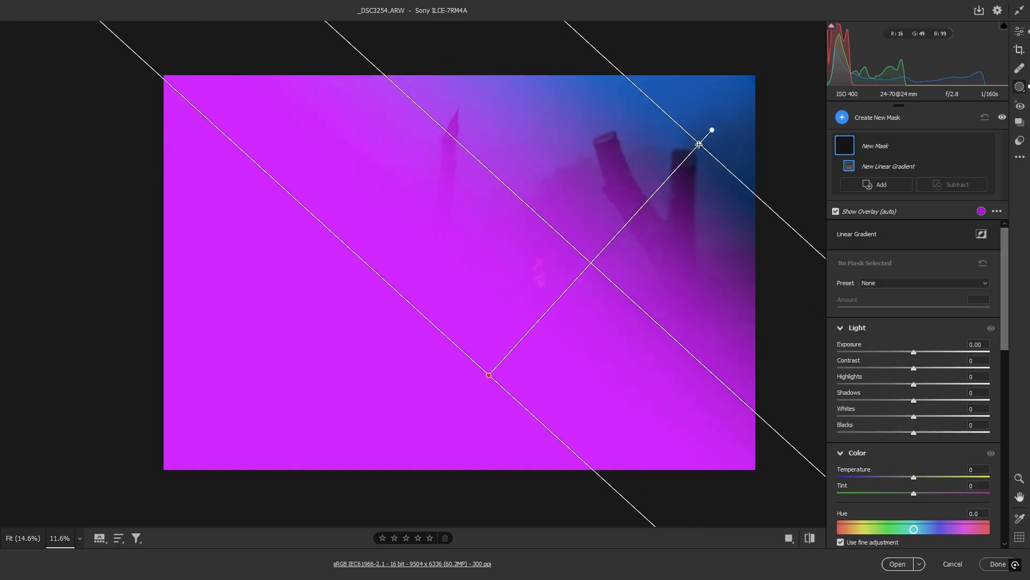
Move the linear gradient over the lower-left foreground so it fades out at the person, and set its Exposure to -0.70.
{"action": "left_click_drag", "start_coordinate": [590, 260], "coordinate": [413, 406]}
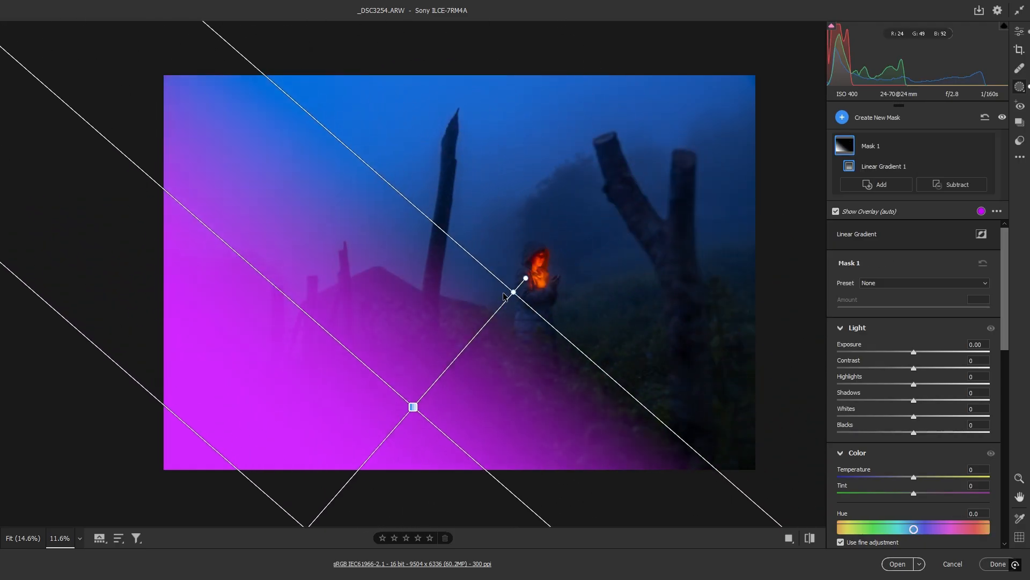
{"action": "left_click_drag", "start_coordinate": [512, 292], "coordinate": [540, 264]}
{"action": "left_click_drag", "start_coordinate": [914, 352], "coordinate": [902, 352]}
Create a radial gradient mask over the person's glowing face and chest and set its Exposure to +0.65.
{"action": "left_click", "coordinate": [843, 121]}
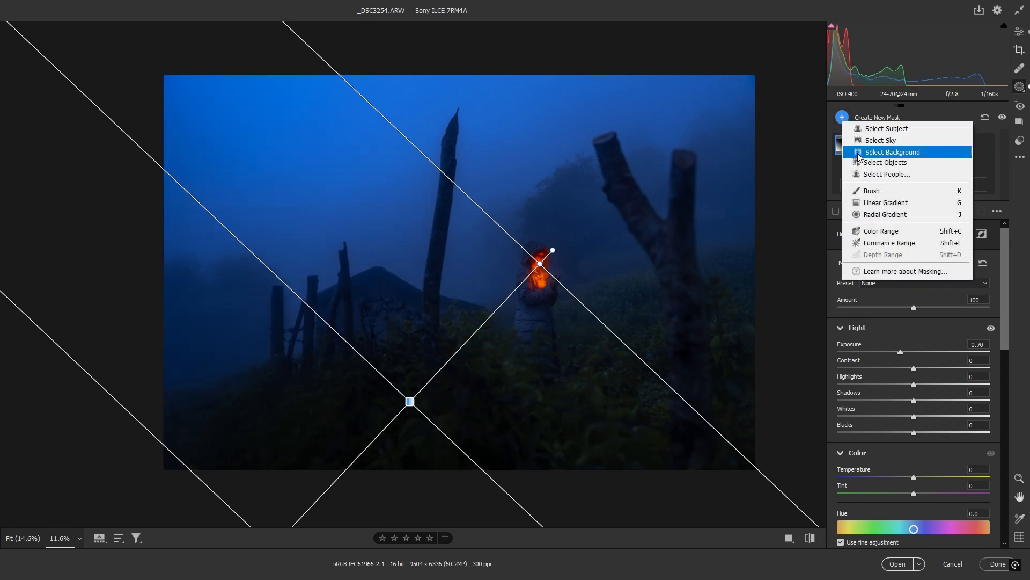
{"action": "left_click", "coordinate": [567, 273]}
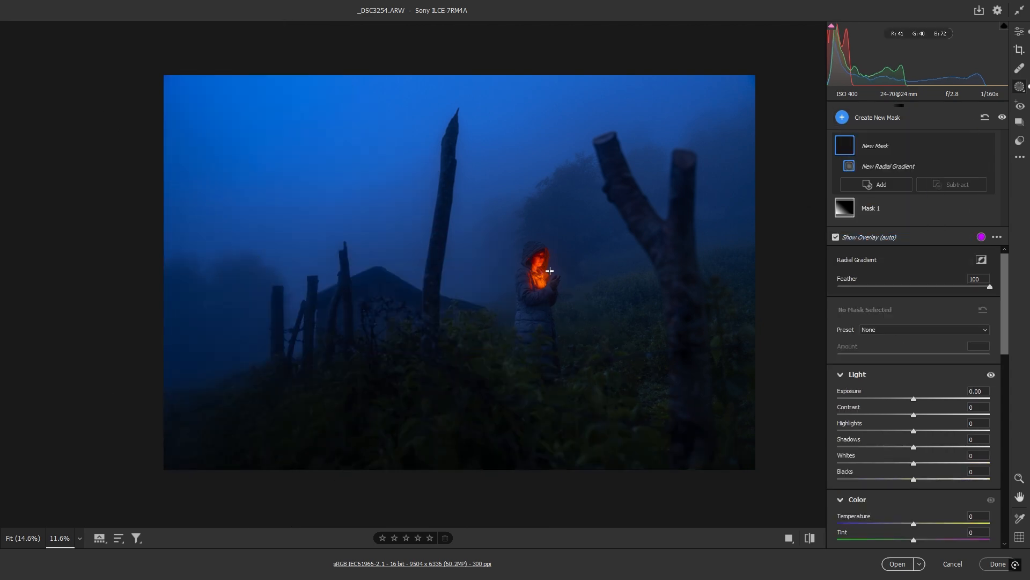
{"action": "left_click_drag", "start_coordinate": [542, 266], "coordinate": [556, 290]}
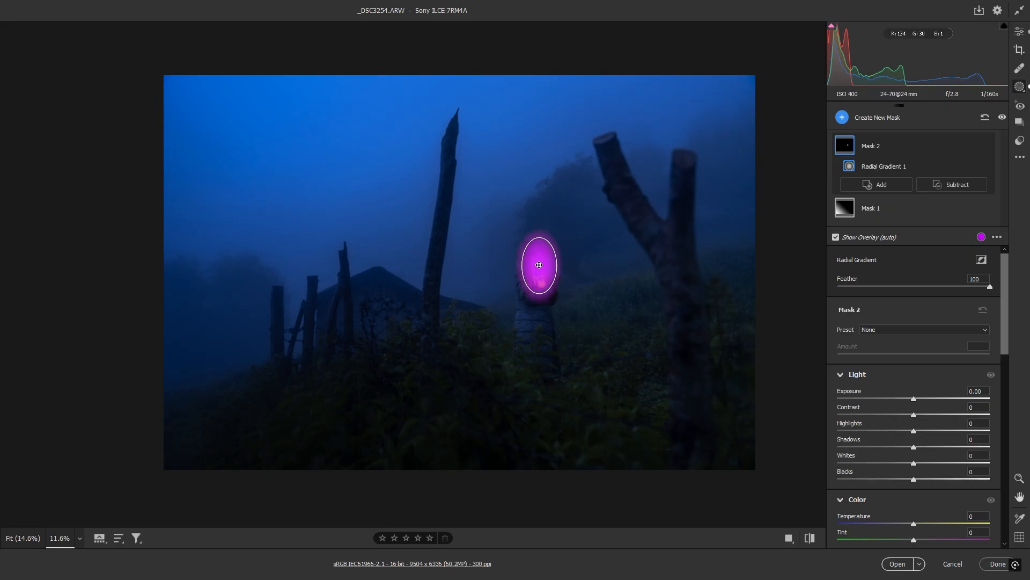
{"action": "left_click_drag", "start_coordinate": [914, 399], "coordinate": [926, 396]}
Set the radial mask's Temperature to +8, Tint to -37, Clarity to -2 and Dehaze to -37.
{"action": "scroll", "coordinate": [926, 396], "scroll_direction": "down", "scroll_amount": 2}
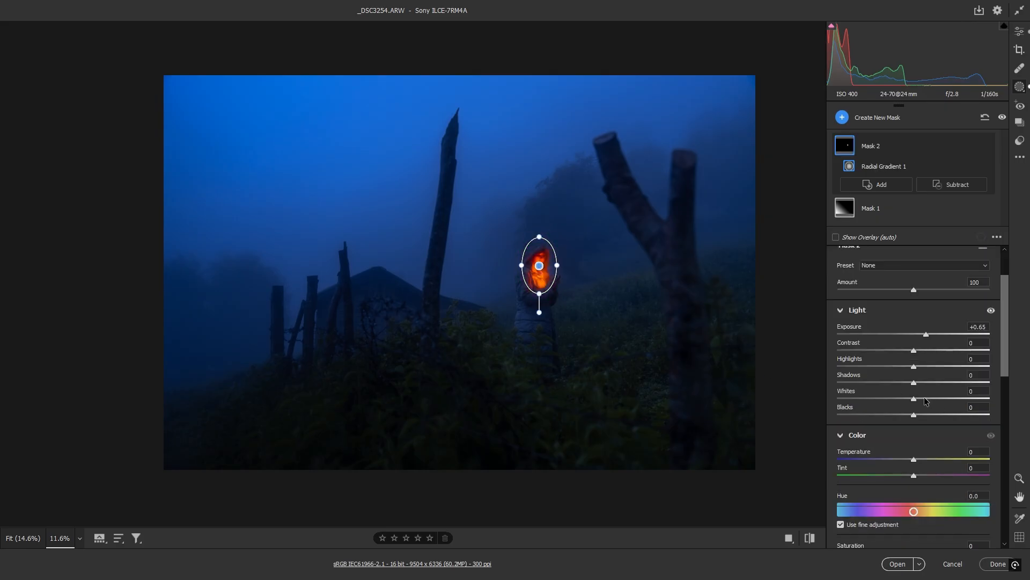
{"action": "left_click_drag", "start_coordinate": [913, 458], "coordinate": [951, 474]}
{"action": "scroll", "coordinate": [901, 477], "scroll_direction": "down", "scroll_amount": 8}
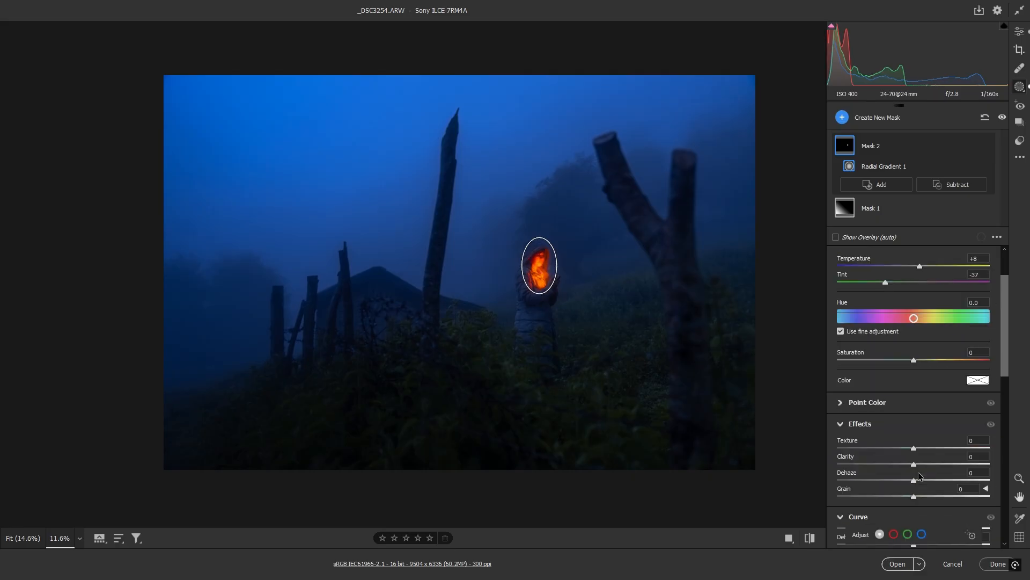
{"action": "left_click_drag", "start_coordinate": [914, 401], "coordinate": [887, 421]}
{"action": "double_click", "coordinate": [870, 409]}
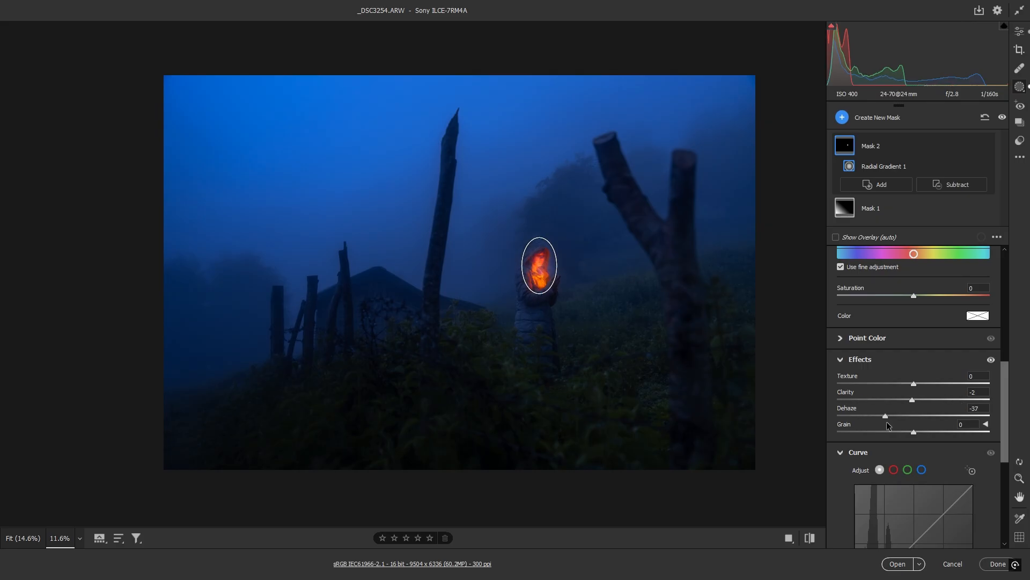
Tint the radial mask with the yellow swatch, Hue 50 and Saturation 100.
{"action": "left_click", "coordinate": [975, 318]}
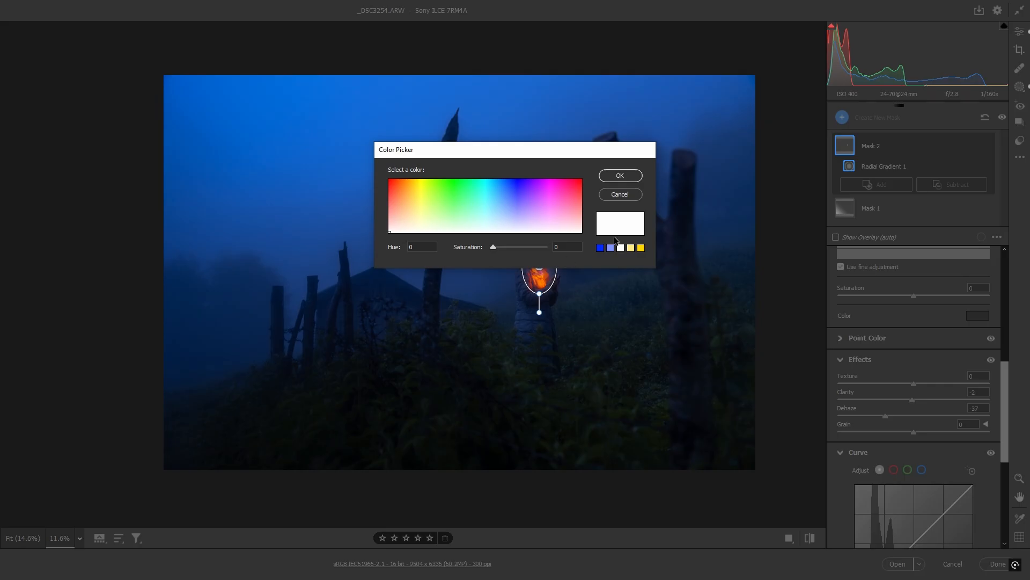
{"action": "left_click", "coordinate": [641, 248]}
{"action": "left_click_drag", "start_coordinate": [530, 156], "coordinate": [876, 177]}
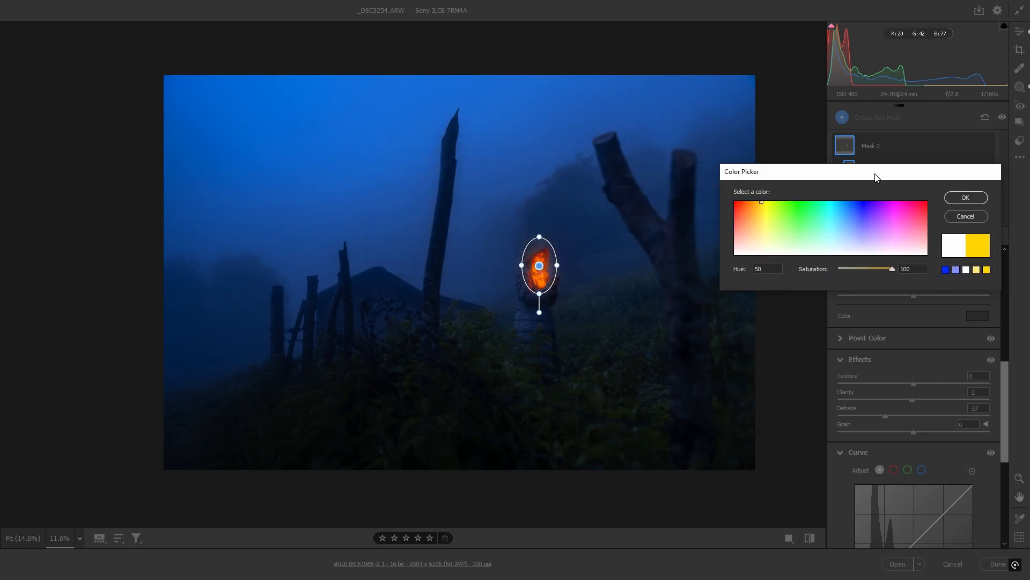
{"action": "left_click", "coordinate": [974, 199]}
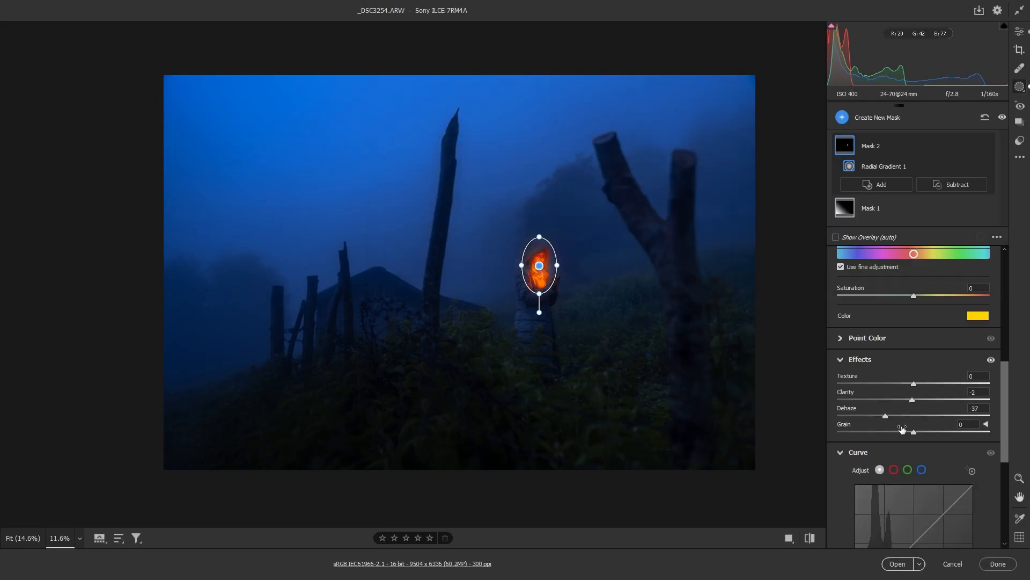
Fine-tune the radial mask's Dehaze and raise its Saturation moderately.
{"action": "left_click_drag", "start_coordinate": [899, 416], "coordinate": [901, 415]}
{"action": "scroll", "coordinate": [903, 413], "scroll_direction": "up", "scroll_amount": 4}
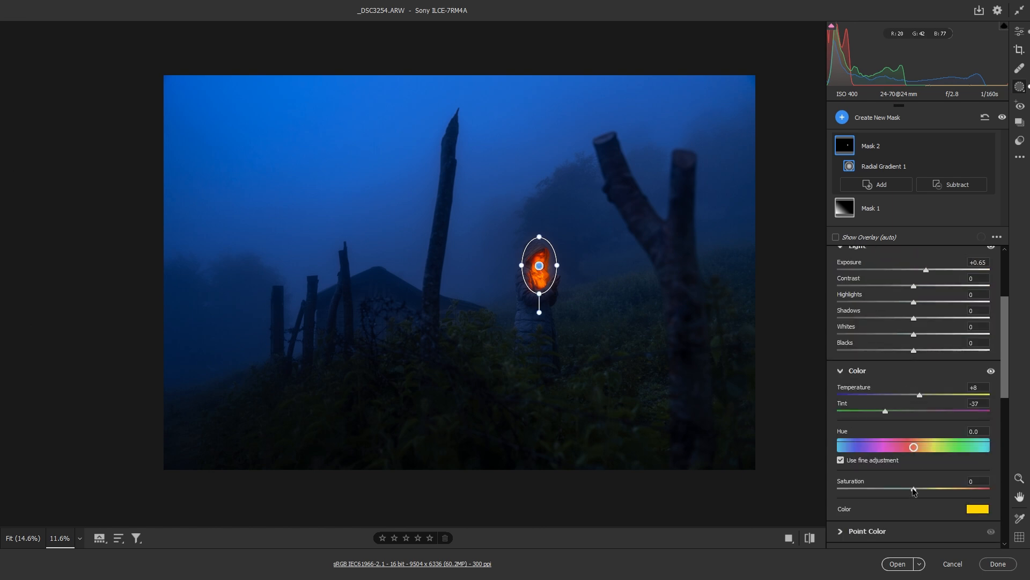
{"action": "left_click_drag", "start_coordinate": [914, 490], "coordinate": [930, 490]}
Set the radial mask's Exposure to +0.95, Contrast to -37, Highlights to +30 and overall Amount to 92.
{"action": "scroll", "coordinate": [914, 446], "scroll_direction": "up", "scroll_amount": 2}
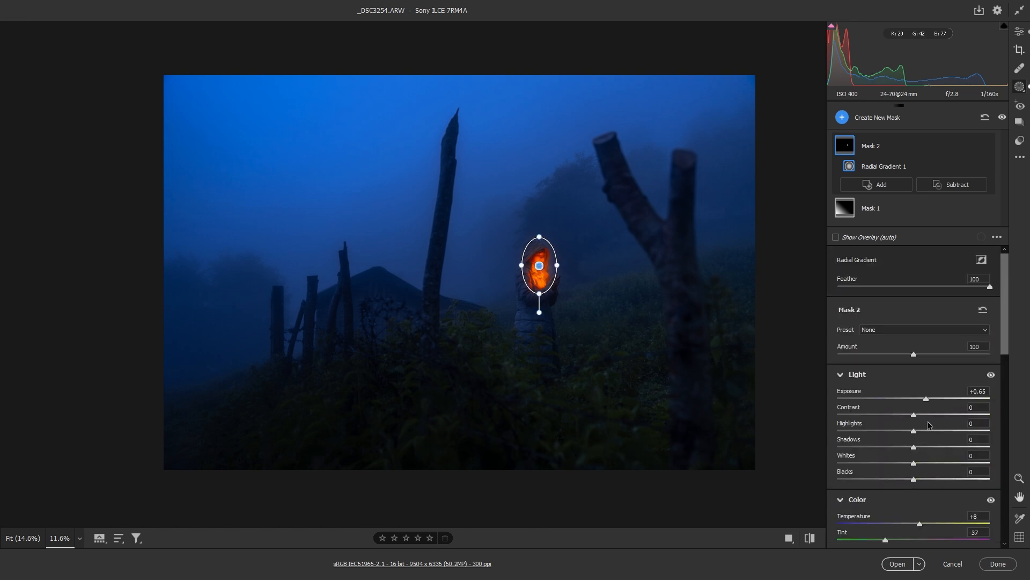
{"action": "left_click_drag", "start_coordinate": [926, 399], "coordinate": [938, 431]}
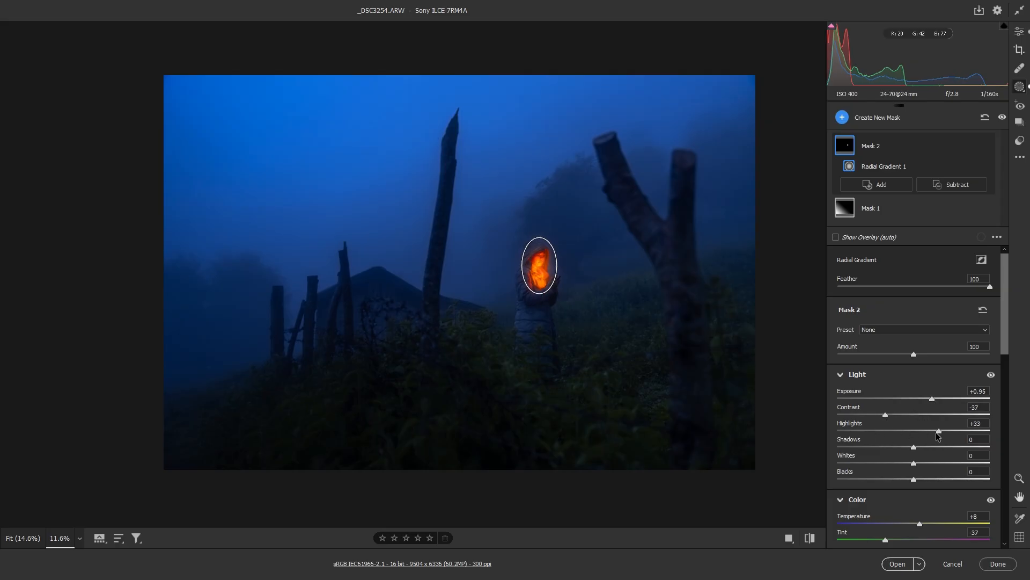
{"action": "left_click", "coordinate": [856, 206]}
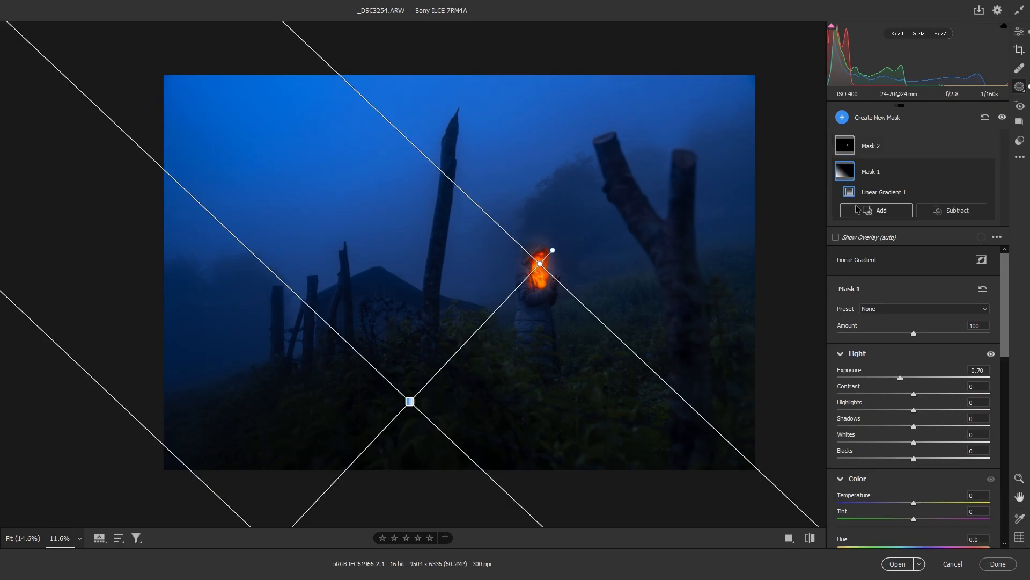
{"action": "left_click", "coordinate": [848, 147]}
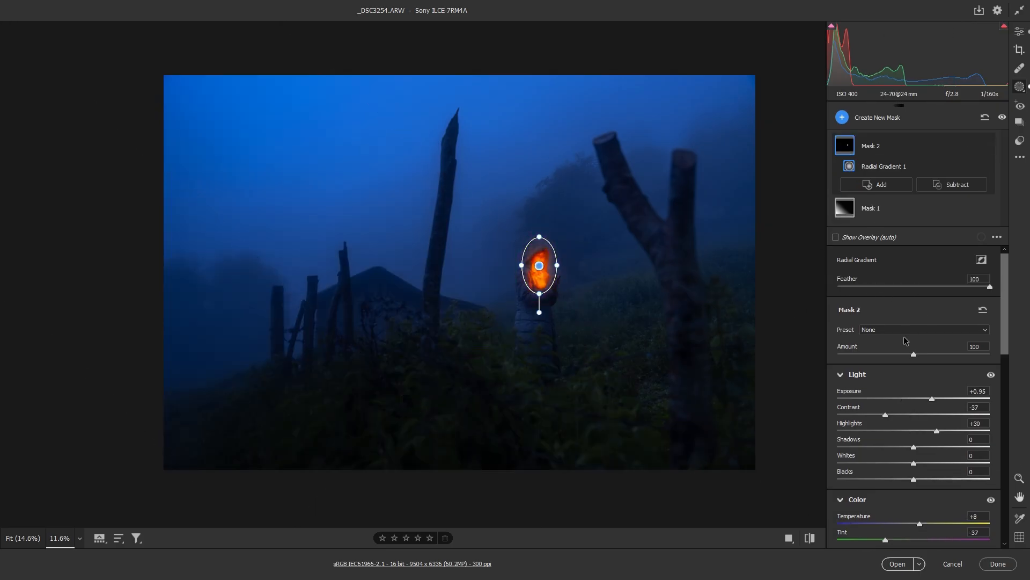
{"action": "mouse_move", "coordinate": [895, 354]}
{"action": "left_mouse_down"}
{"action": "mouse_move", "coordinate": [853, 353]}
{"action": "mouse_move", "coordinate": [907, 351]}
{"action": "left_mouse_up"}
Reposition and shorten the radial mask so its ellipse fits closely around the person's hood, face and scarf.
{"action": "left_click", "coordinate": [1019, 31]}
{"action": "left_click_drag", "start_coordinate": [623, 226], "coordinate": [665, 256]}
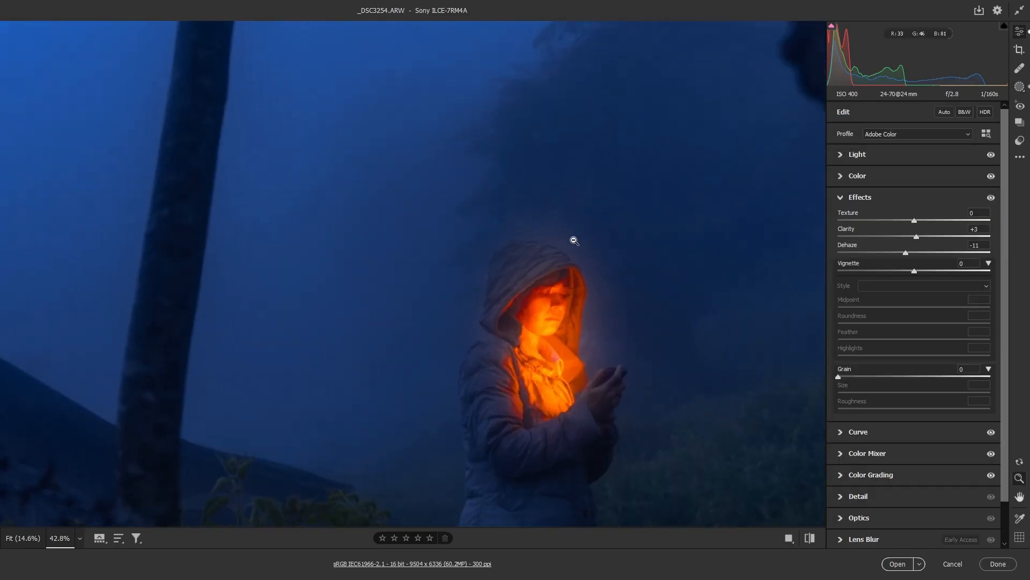
{"action": "left_click", "coordinate": [843, 149]}
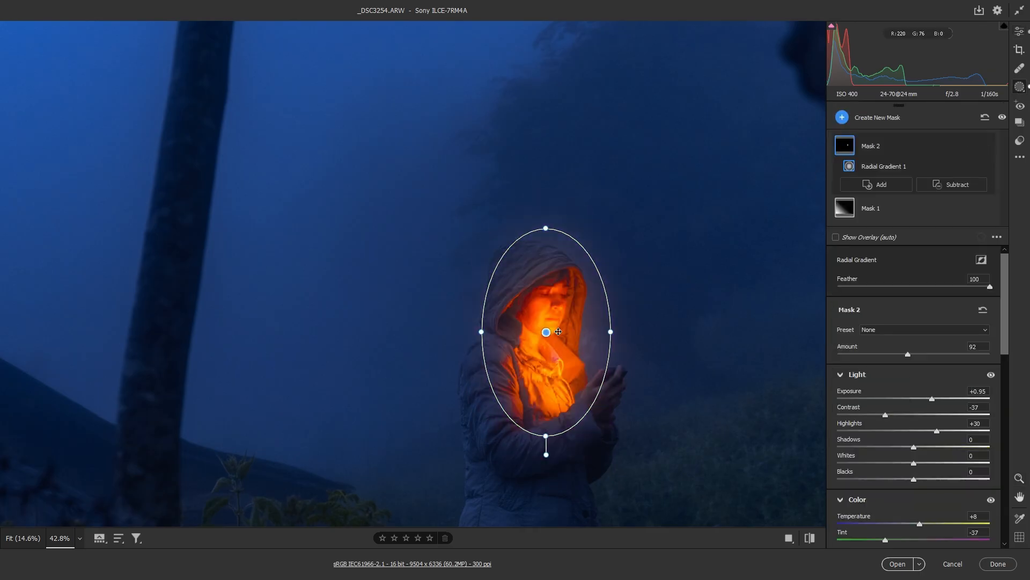
{"action": "mouse_move", "coordinate": [559, 332]}
{"action": "left_mouse_down"}
{"action": "mouse_move", "coordinate": [533, 349]}
{"action": "mouse_move", "coordinate": [542, 320]}
{"action": "left_mouse_up"}
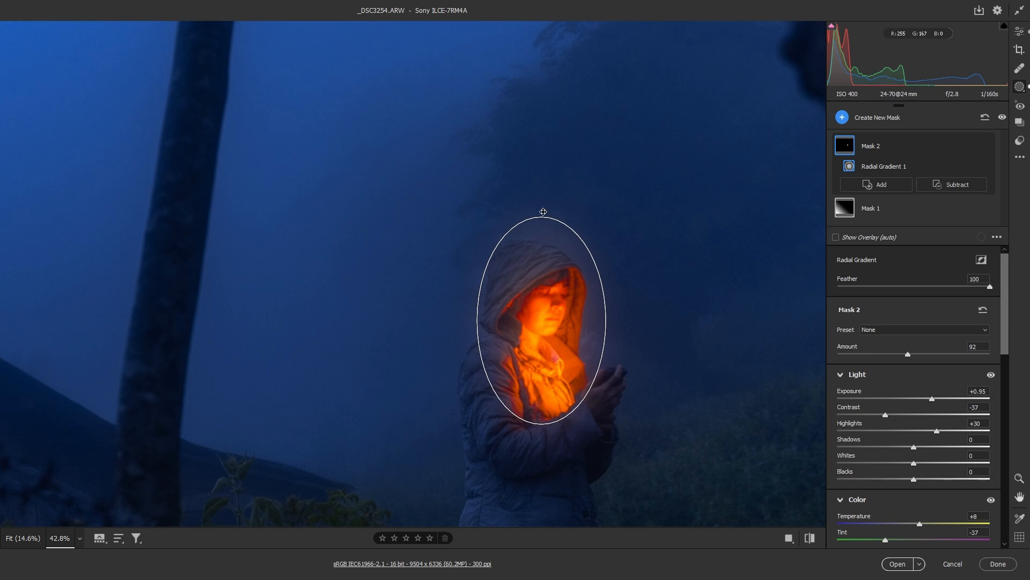
{"action": "left_click_drag", "start_coordinate": [542, 215], "coordinate": [539, 239]}
{"action": "left_click_drag", "start_coordinate": [543, 321], "coordinate": [539, 328]}
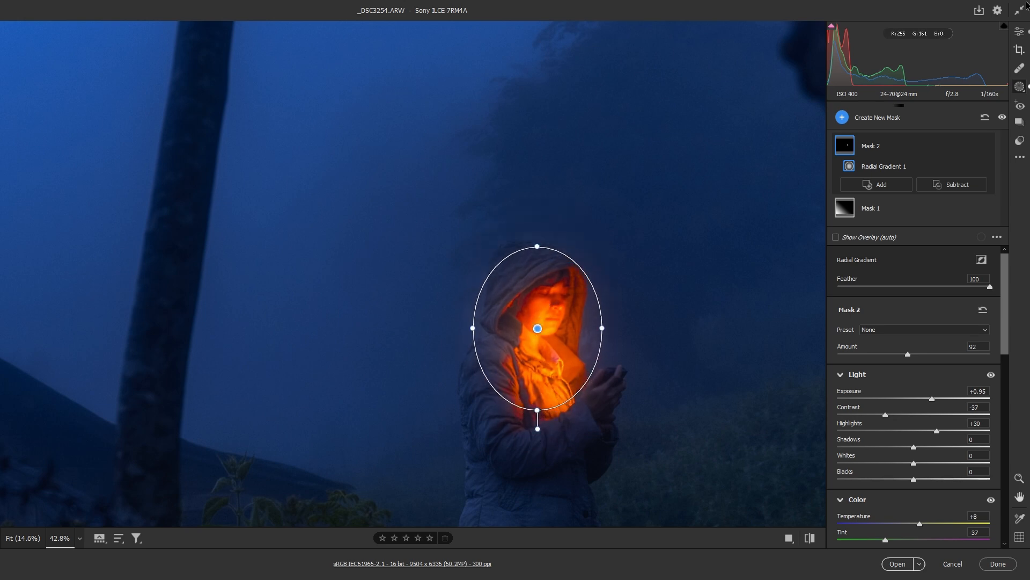
Add a vignette of -4 to the whole photo and adjust its Midpoint and Feather.
{"action": "left_click", "coordinate": [1019, 35]}
{"action": "scroll", "coordinate": [543, 215], "scroll_direction": "down", "scroll_amount": 6}
{"action": "scroll", "coordinate": [495, 200], "scroll_direction": "up", "scroll_amount": 5}
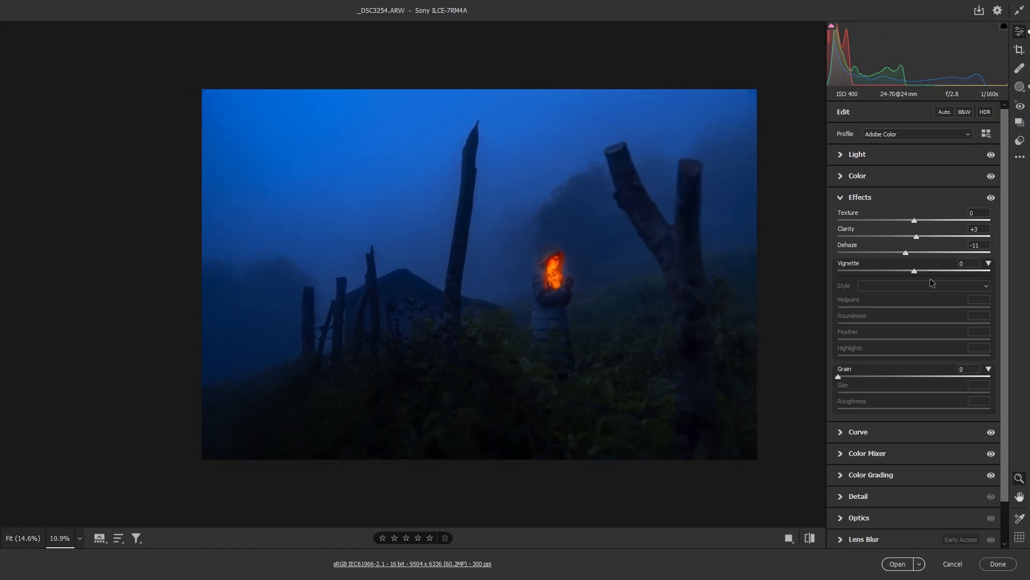
{"action": "left_click_drag", "start_coordinate": [915, 270], "coordinate": [912, 272]}
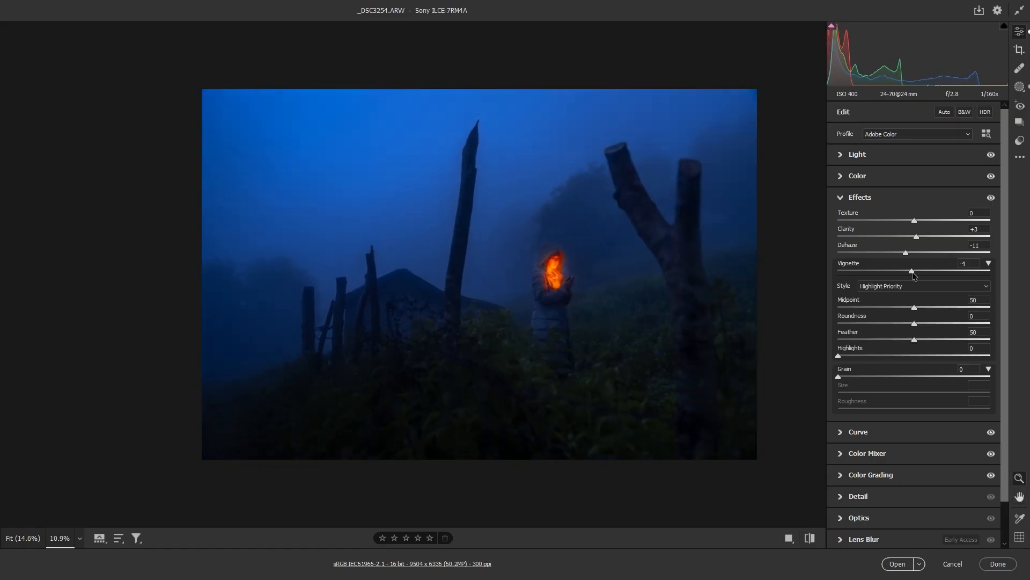
{"action": "left_click_drag", "start_coordinate": [915, 307], "coordinate": [975, 340]}
{"action": "left_click", "coordinate": [843, 199]}
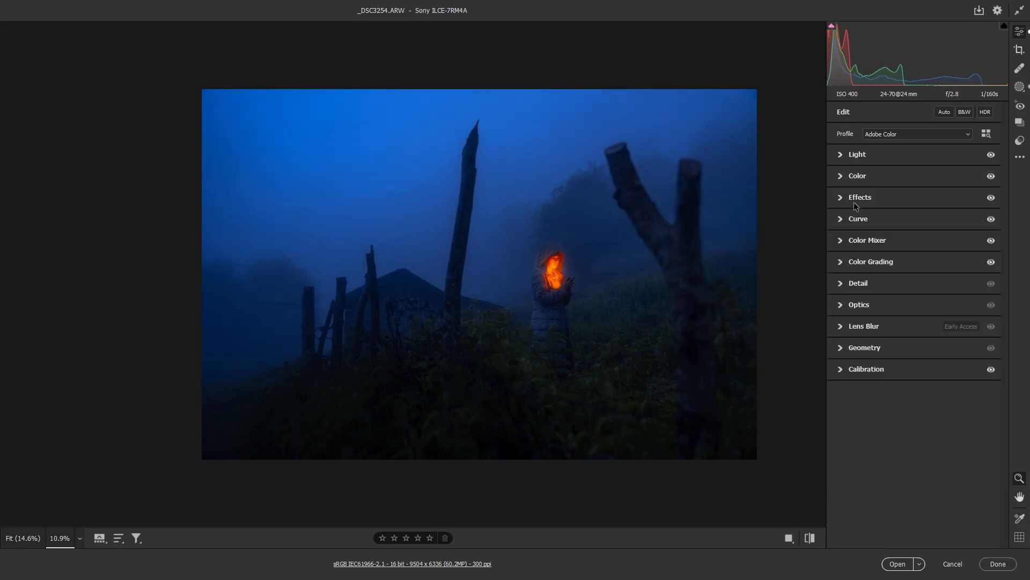
Lower the photo's overall white balance Temperature slightly.
{"action": "left_click", "coordinate": [857, 176]}
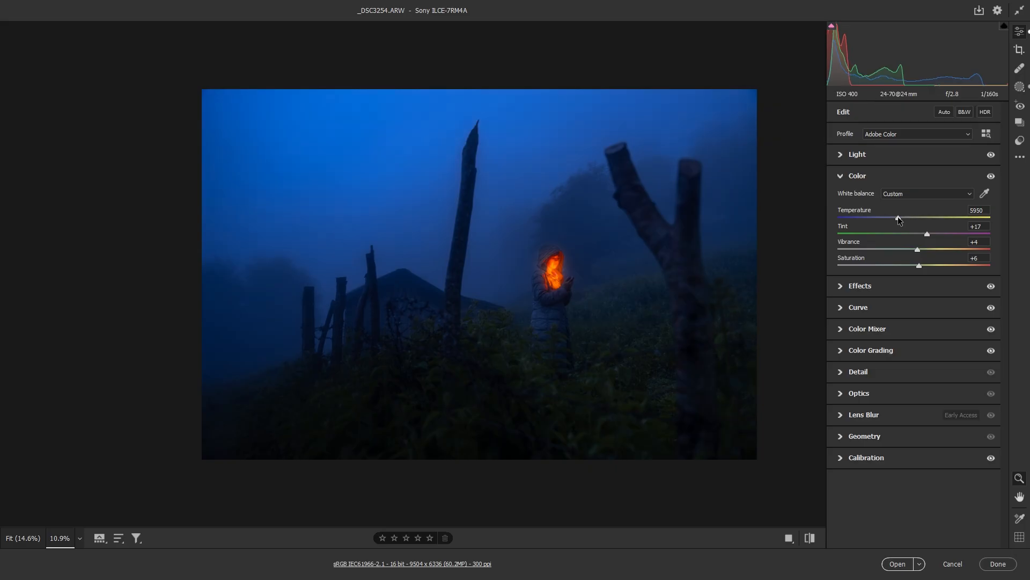
{"action": "left_click_drag", "start_coordinate": [898, 217], "coordinate": [896, 216]}
{"action": "left_click", "coordinate": [845, 173]}
Lift the black point of the combined RGB point curve slightly.
{"action": "left_click", "coordinate": [852, 219]}
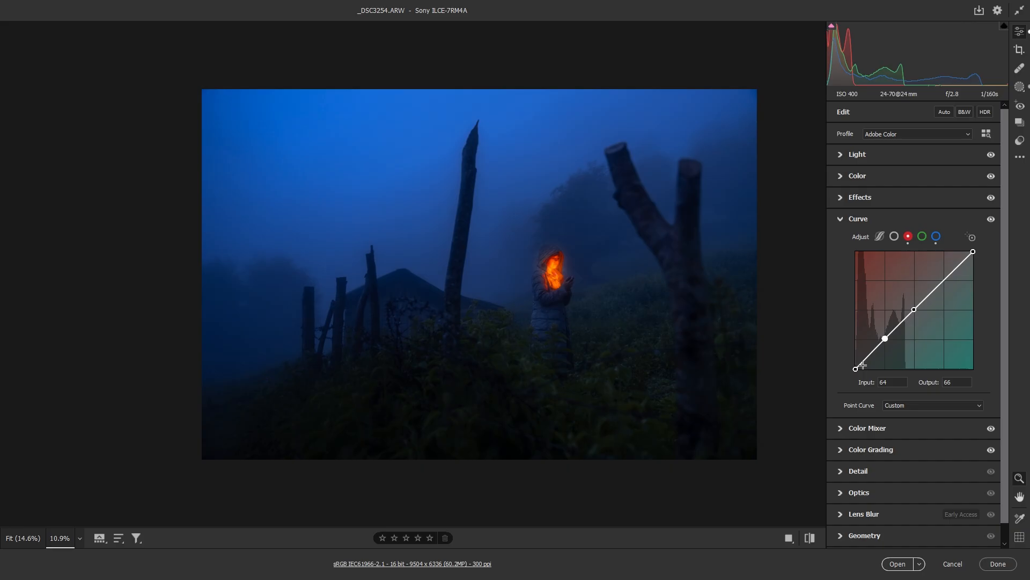
{"action": "left_click", "coordinate": [894, 237]}
{"action": "left_click_drag", "start_coordinate": [857, 368], "coordinate": [859, 364]}
Set the photo's global Shadows to +93, Blacks to -23 and Highlights to -82.
{"action": "left_click", "coordinate": [873, 156]}
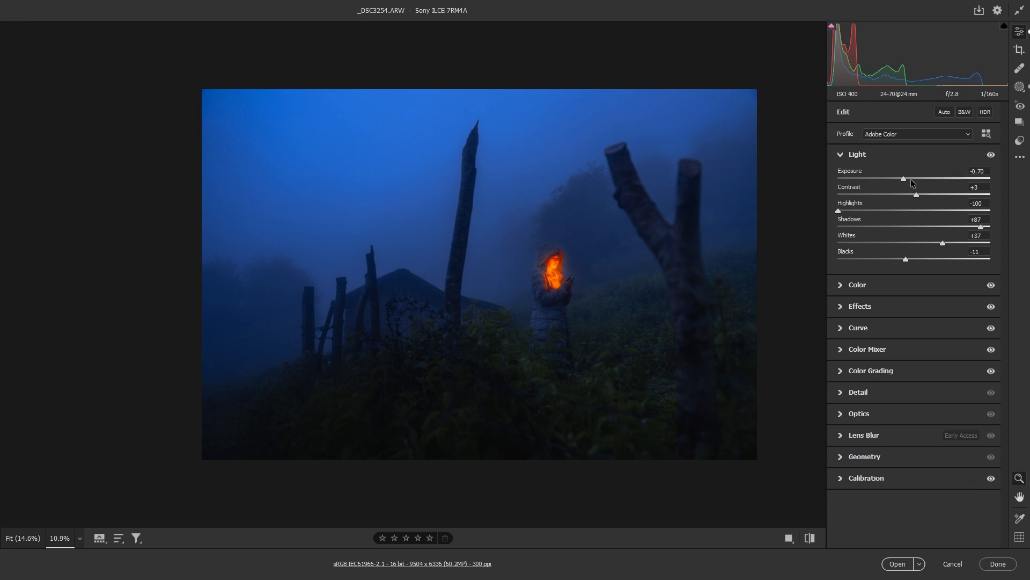
{"action": "left_click_drag", "start_coordinate": [980, 225], "coordinate": [985, 225]}
{"action": "left_click_drag", "start_coordinate": [913, 258], "coordinate": [896, 262]}
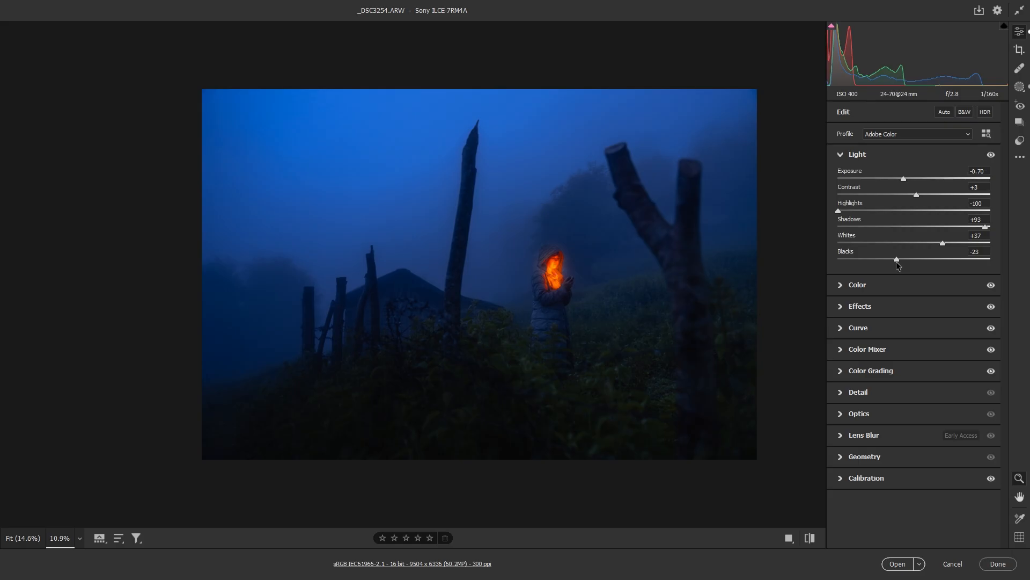
{"action": "left_click_drag", "start_coordinate": [838, 210], "coordinate": [851, 209]}
Set the Exposure of the linear gradient mask over the foreground to -0.35.
{"action": "key", "text": "shift+w"}
{"action": "left_click", "coordinate": [845, 171]}
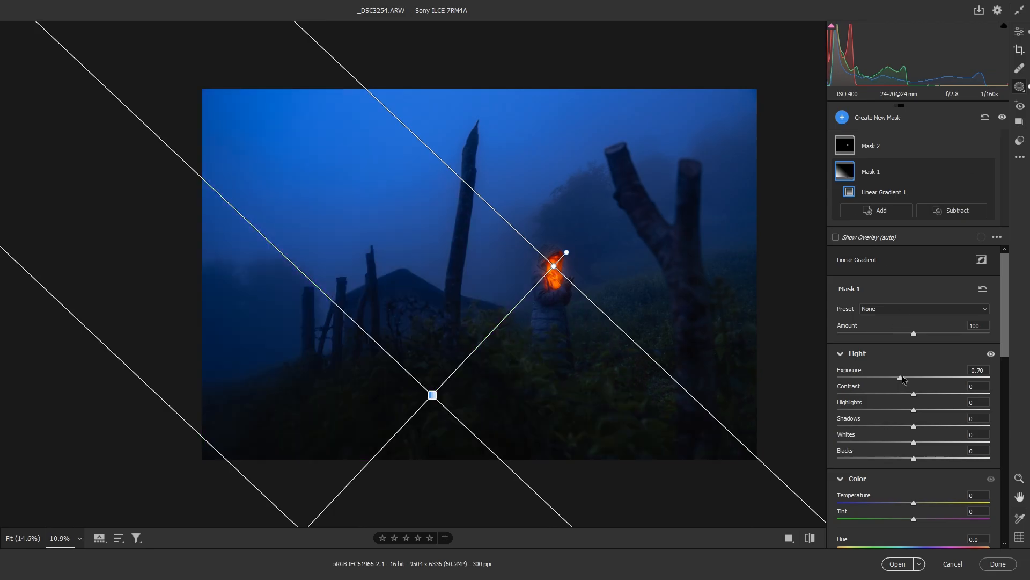
{"action": "left_click", "coordinate": [908, 377]}
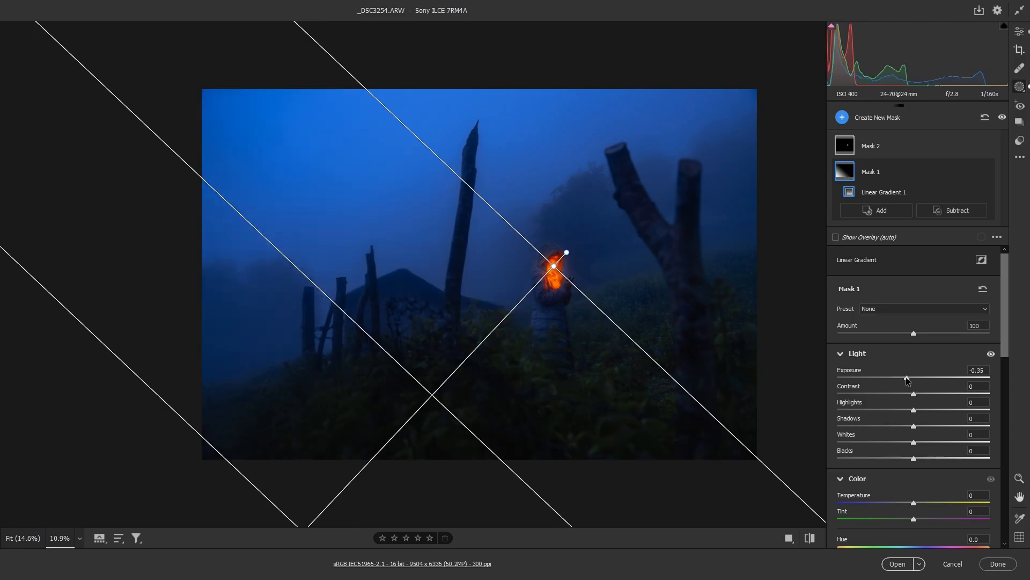
{"action": "left_click", "coordinate": [1020, 32]}
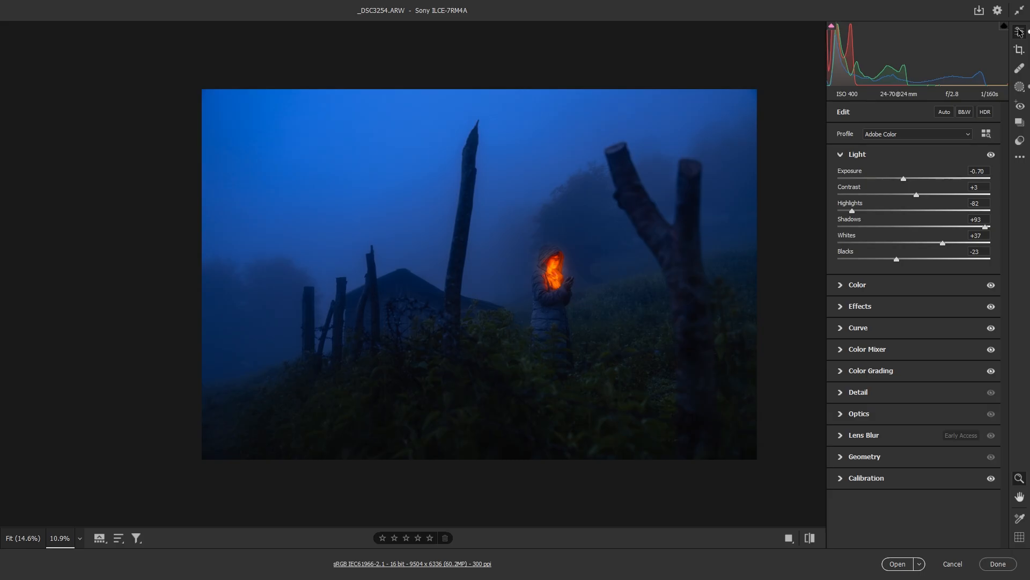
Reduce the Exposure of the radial mask on the person to +0.75.
{"action": "left_click", "coordinate": [1020, 87]}
{"action": "left_click", "coordinate": [864, 146]}
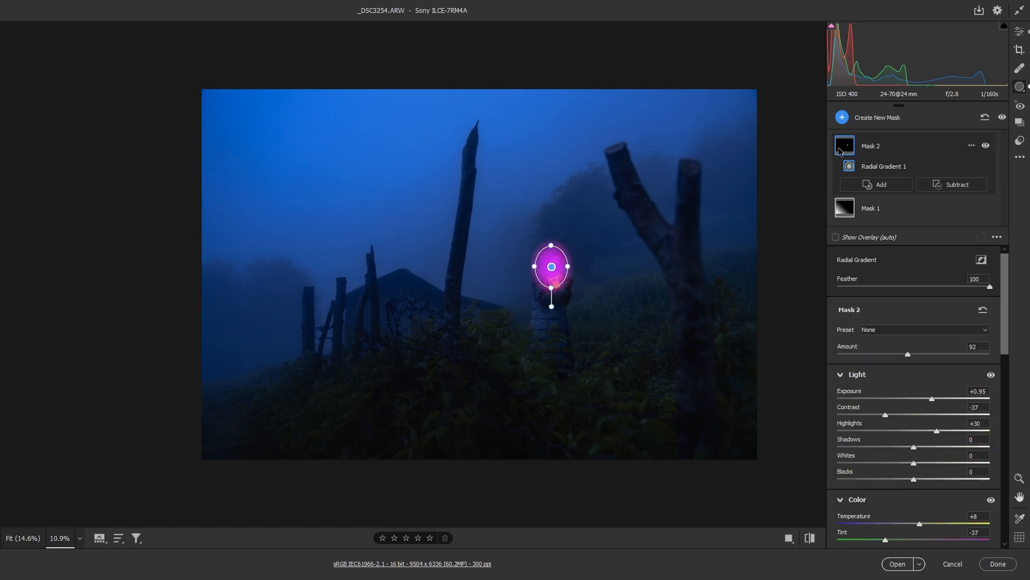
{"action": "left_click_drag", "start_coordinate": [932, 395], "coordinate": [928, 399]}
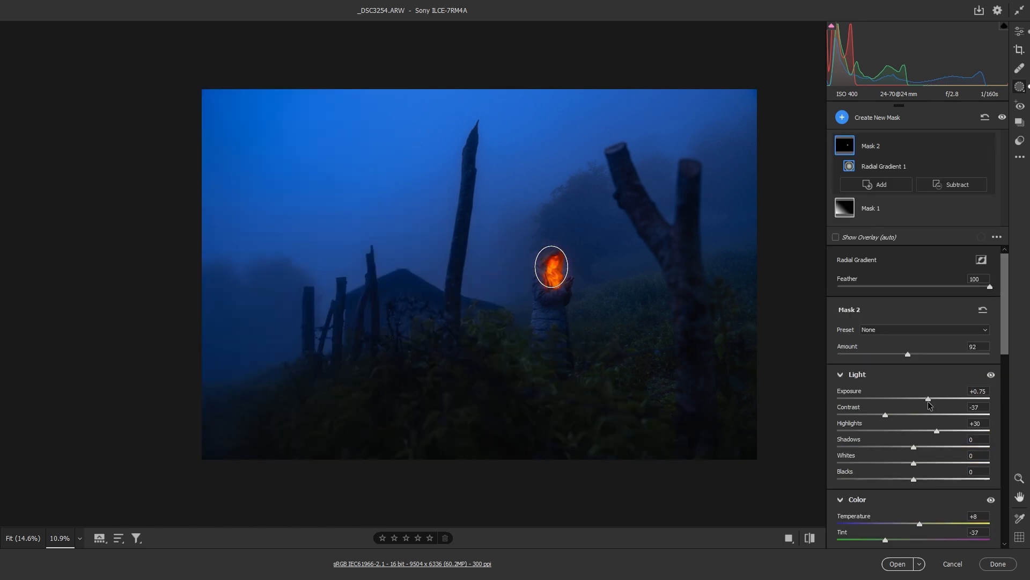
Set the Saturation of the blues to +7 in the Color Mixer.
{"action": "left_click", "coordinate": [1020, 31]}
{"action": "left_click", "coordinate": [864, 156]}
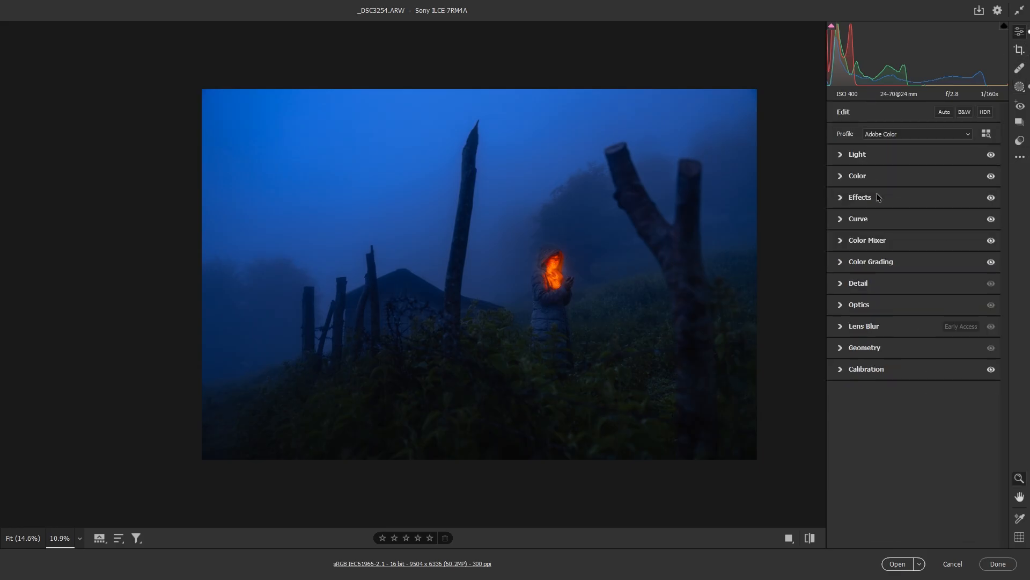
{"action": "left_click", "coordinate": [868, 242]}
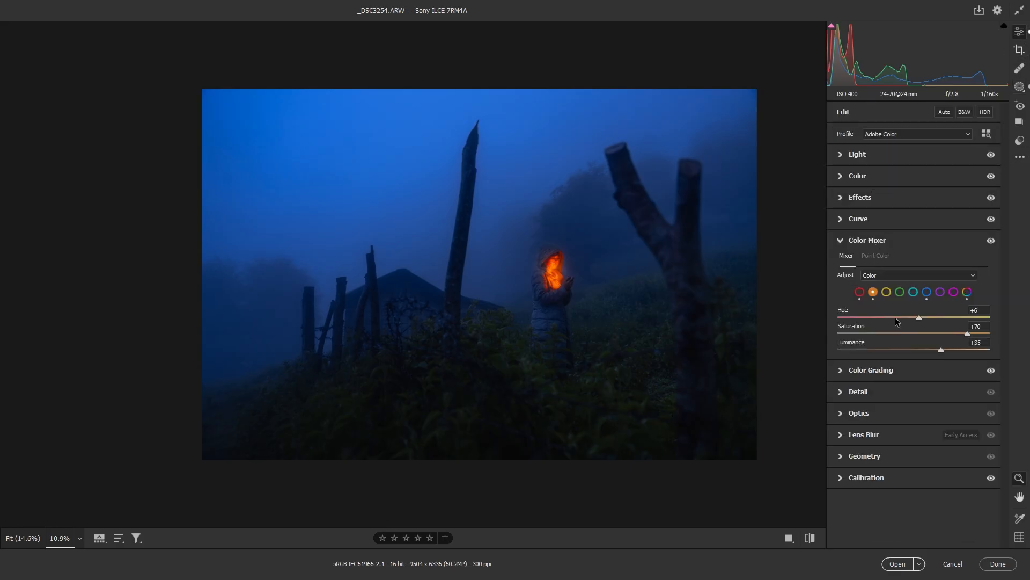
{"action": "left_click", "coordinate": [925, 293]}
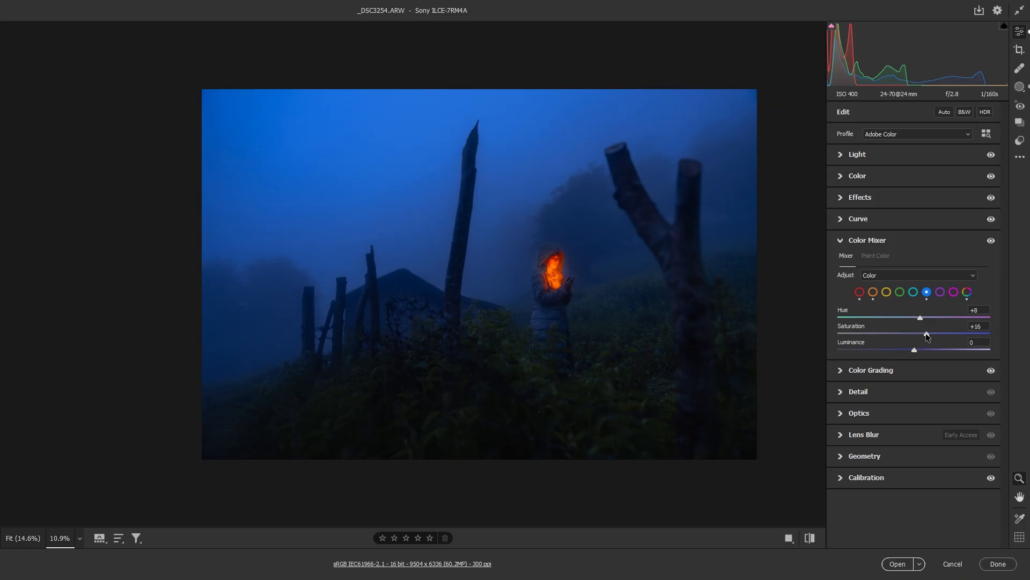
{"action": "mouse_move", "coordinate": [918, 334]}
{"action": "left_mouse_down"}
{"action": "mouse_move", "coordinate": [906, 334]}
{"action": "mouse_move", "coordinate": [920, 339]}
{"action": "left_mouse_up"}
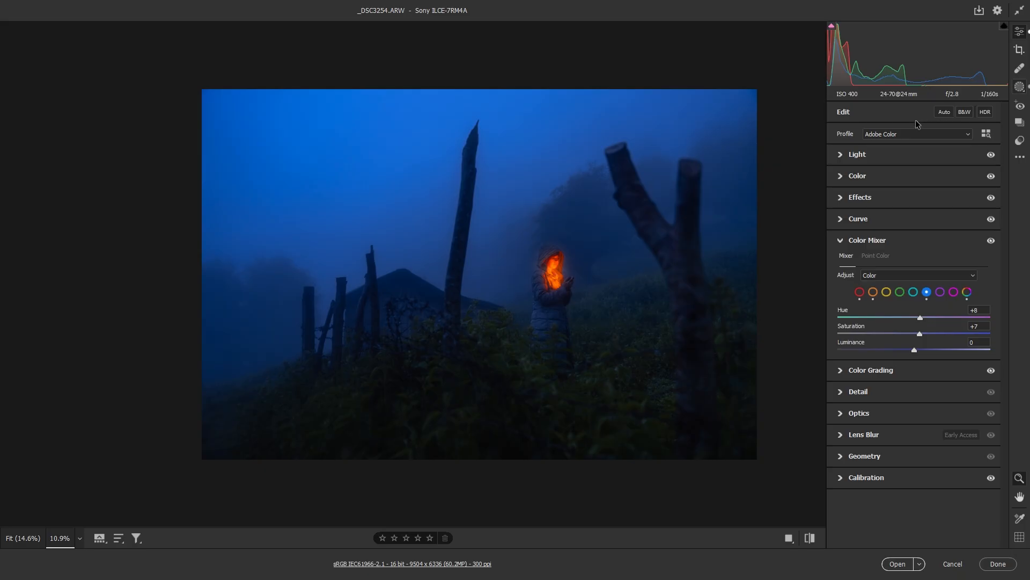
Change the color overlay of the radial mask on the person to hue 50 with saturation 11.
{"action": "left_click", "coordinate": [846, 154]}
{"action": "scroll", "coordinate": [913, 433], "scroll_direction": "down", "scroll_amount": 2}
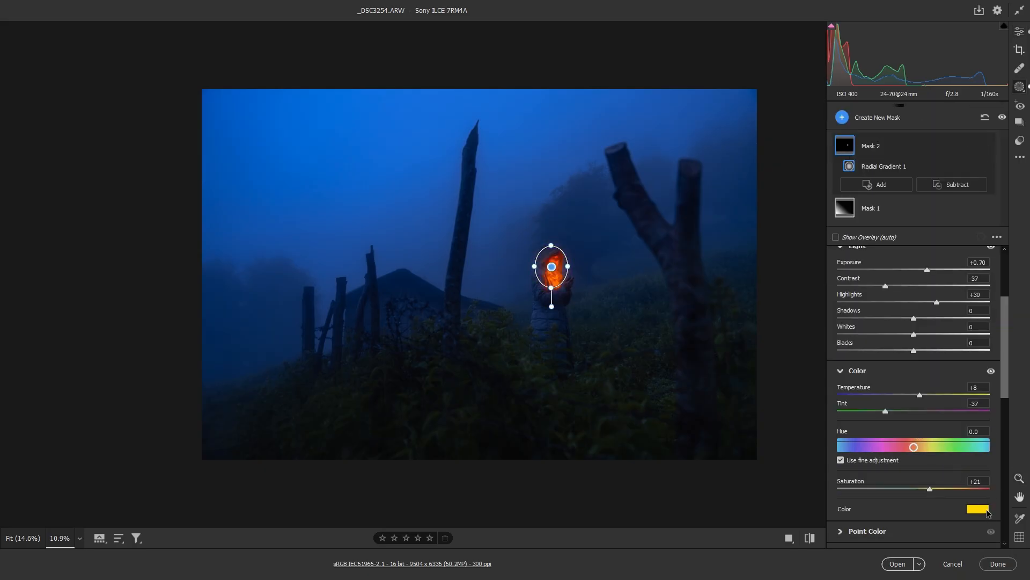
{"action": "left_click", "coordinate": [978, 509]}
{"action": "left_click_drag", "start_coordinate": [486, 149], "coordinate": [353, 184]}
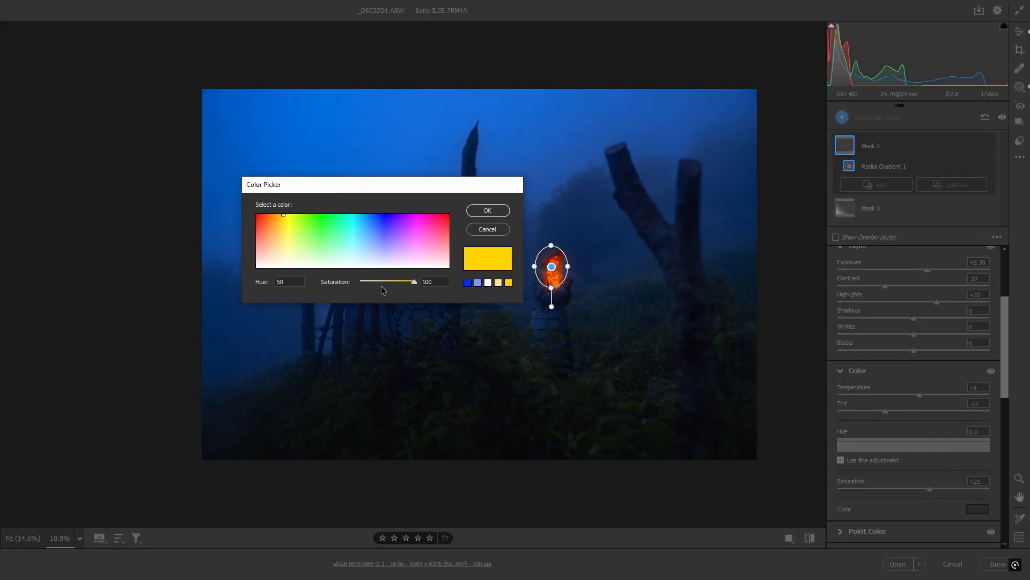
{"action": "left_click_drag", "start_coordinate": [383, 281], "coordinate": [361, 284]}
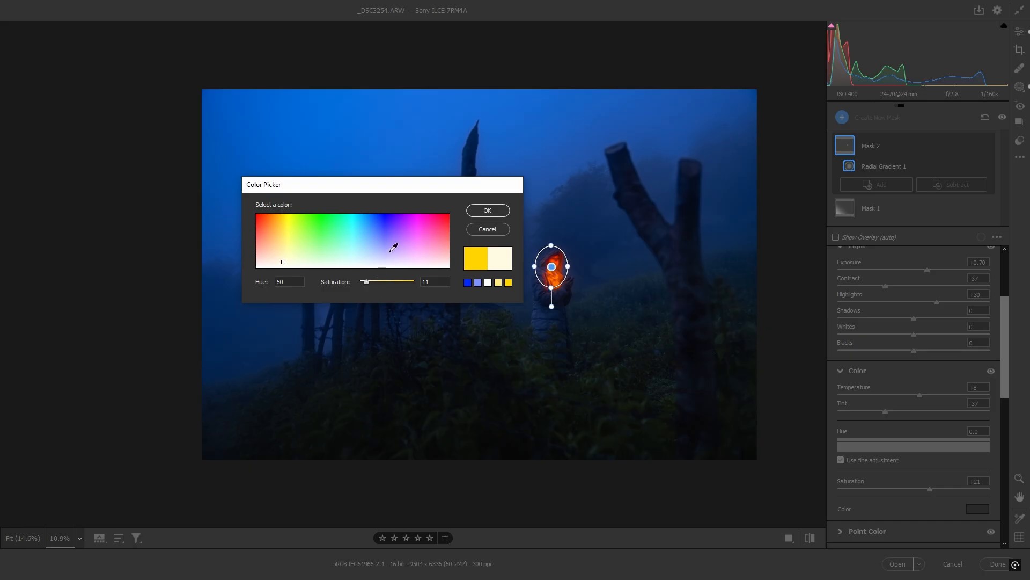
{"action": "left_click", "coordinate": [494, 212]}
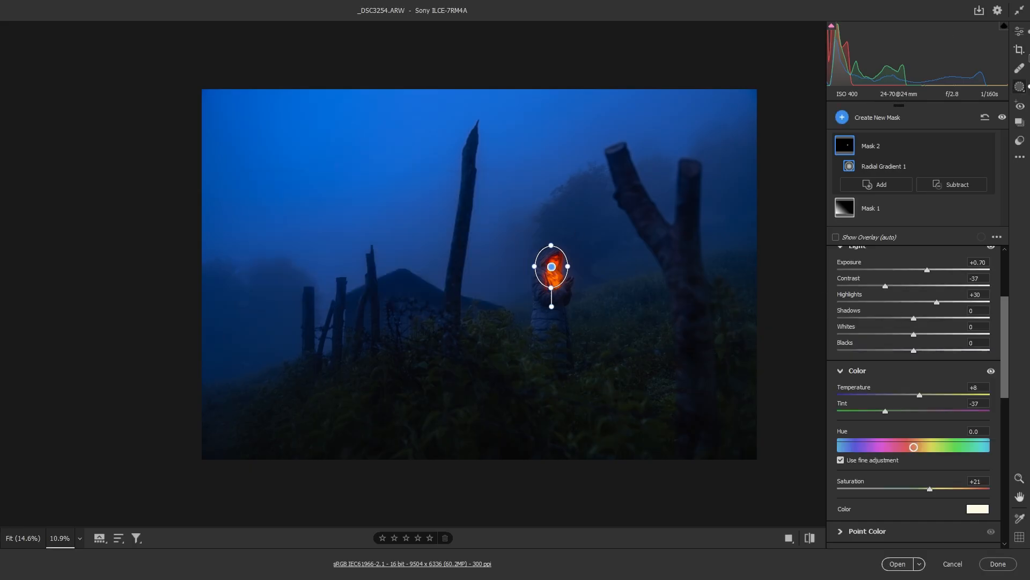
Return to the global edits and set the Saturation of the blues to -2 in the Color Mixer.
{"action": "left_click", "coordinate": [1021, 33]}
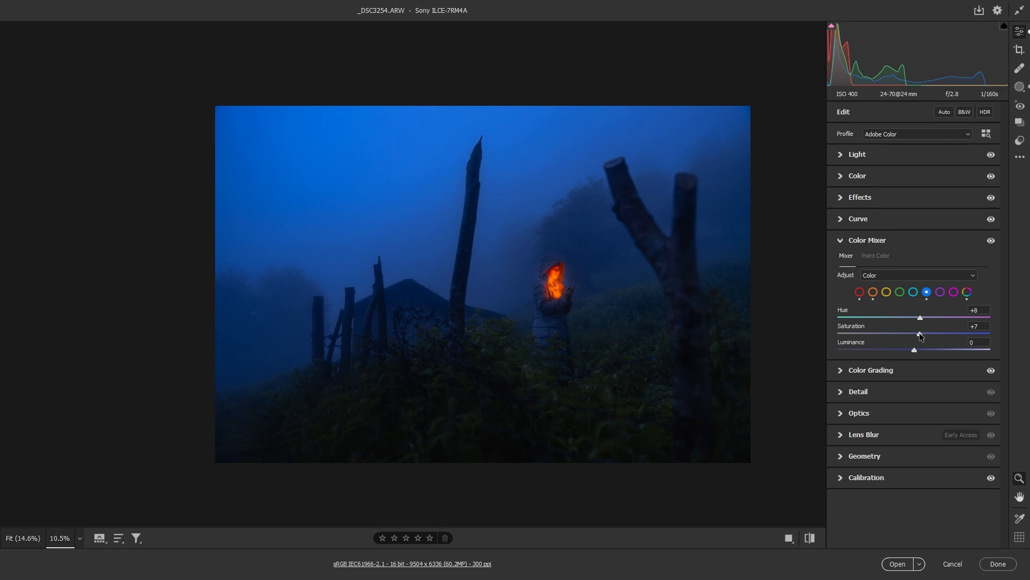
{"action": "left_click_drag", "start_coordinate": [920, 335], "coordinate": [913, 336]}
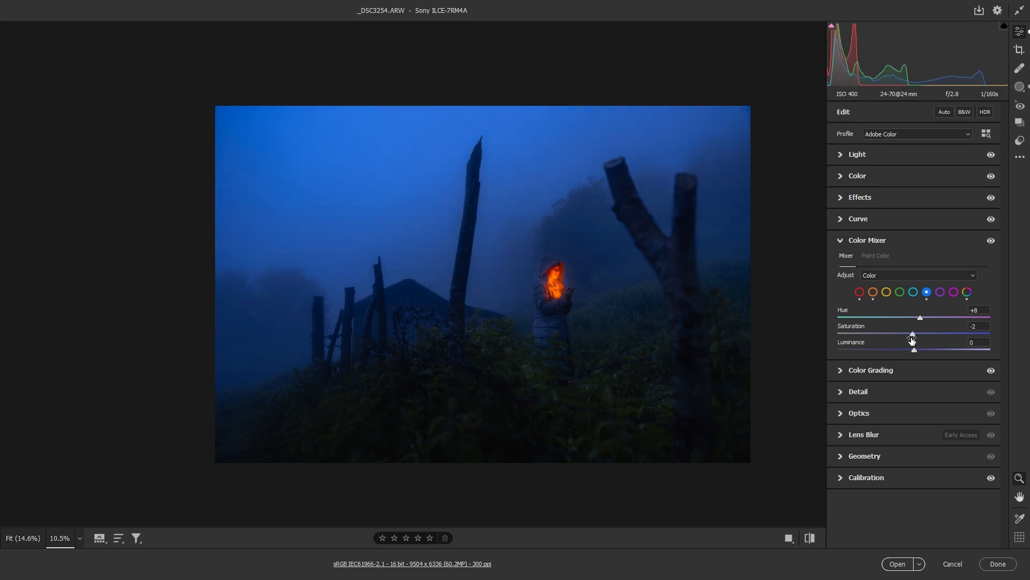
Compare the before and after versions of the photo, cycling the comparison views back to the single view.
{"action": "key", "text": "q"}
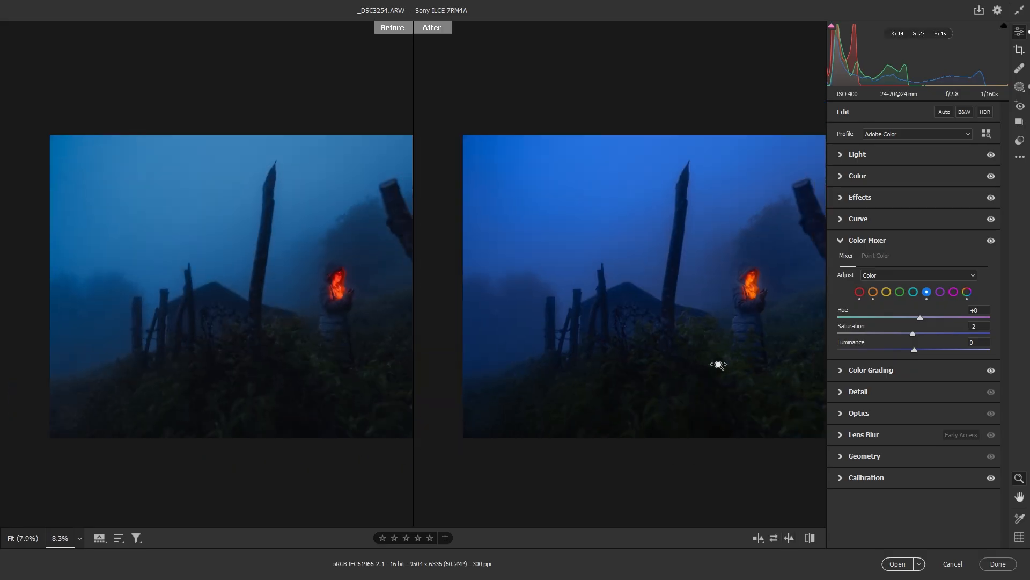
{"action": "left_click_drag", "start_coordinate": [719, 364], "coordinate": [675, 356]}
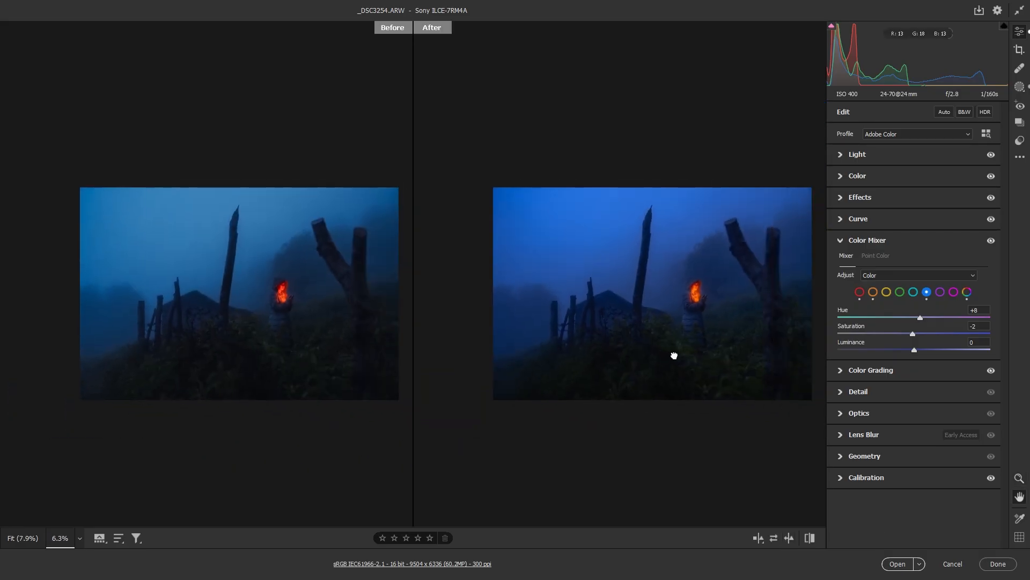
{"action": "left_click", "coordinate": [758, 537]}
{"action": "left_click", "coordinate": [758, 538]}
{"action": "left_click", "coordinate": [758, 538]}
{"action": "left_click", "coordinate": [757, 538]}
{"action": "left_click_drag", "start_coordinate": [383, 266], "coordinate": [420, 276]}
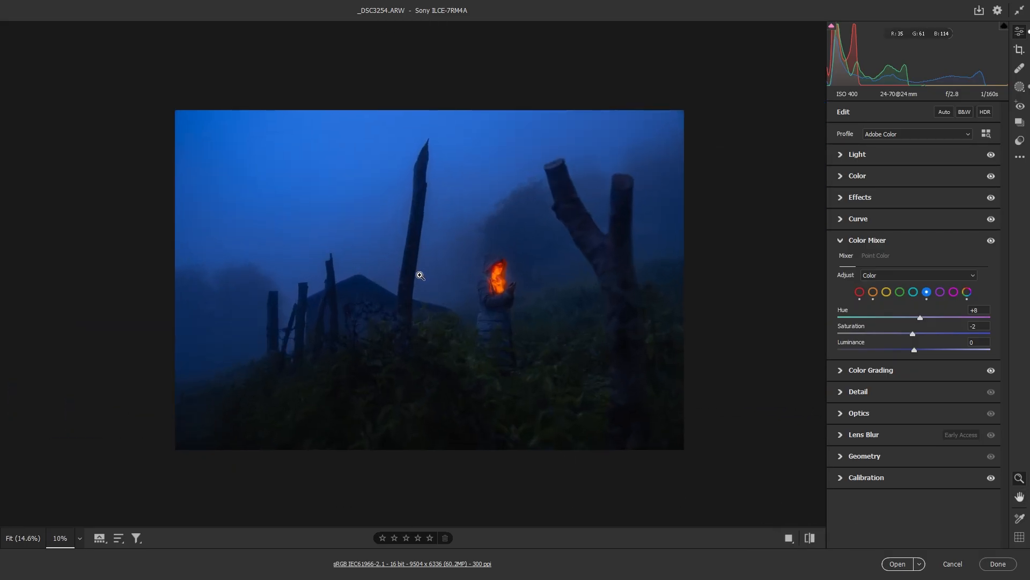
Open the developed raw photo in Photoshop as a smart object.
{"action": "key", "text": "shift"}
{"action": "left_click", "coordinate": [887, 563], "text": "shift"}
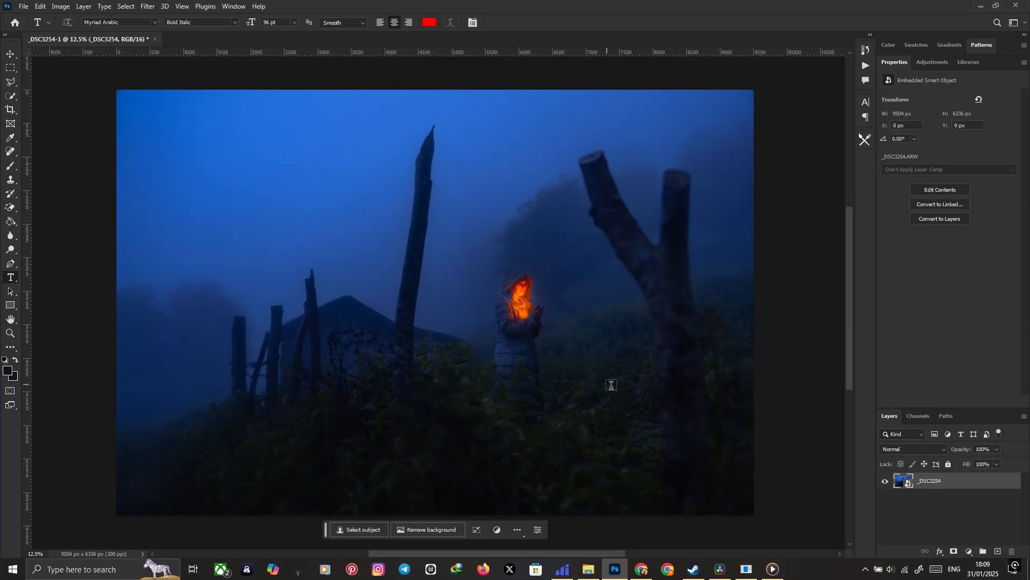
Add a Selective Color adjustment layer and shift the Blues, increasing their Yellow and fine-tuning the other ink amounts.
{"action": "left_click", "coordinate": [930, 62]}
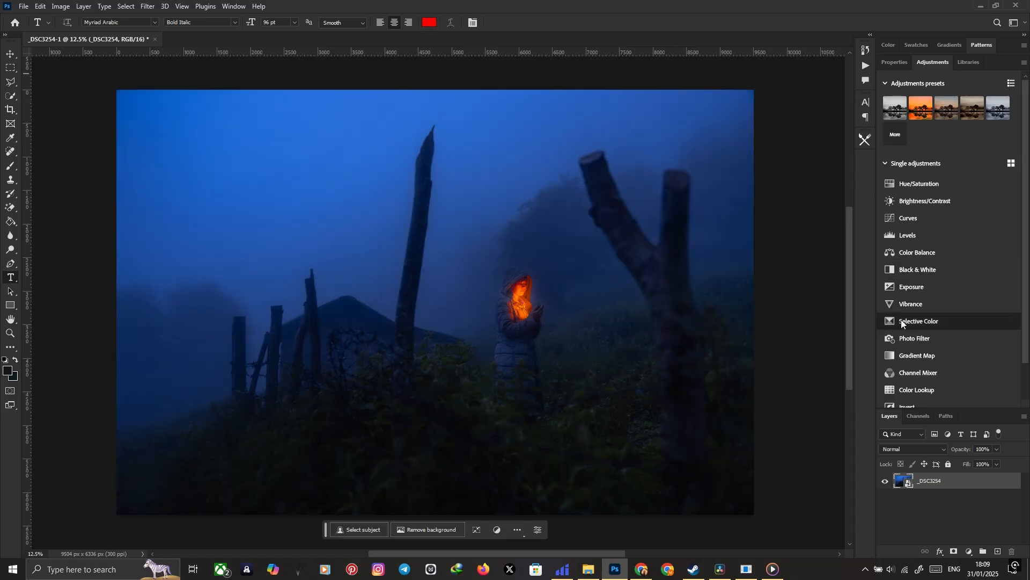
{"action": "left_click", "coordinate": [901, 320]}
{"action": "left_click", "coordinate": [945, 109]}
{"action": "left_click", "coordinate": [940, 151]}
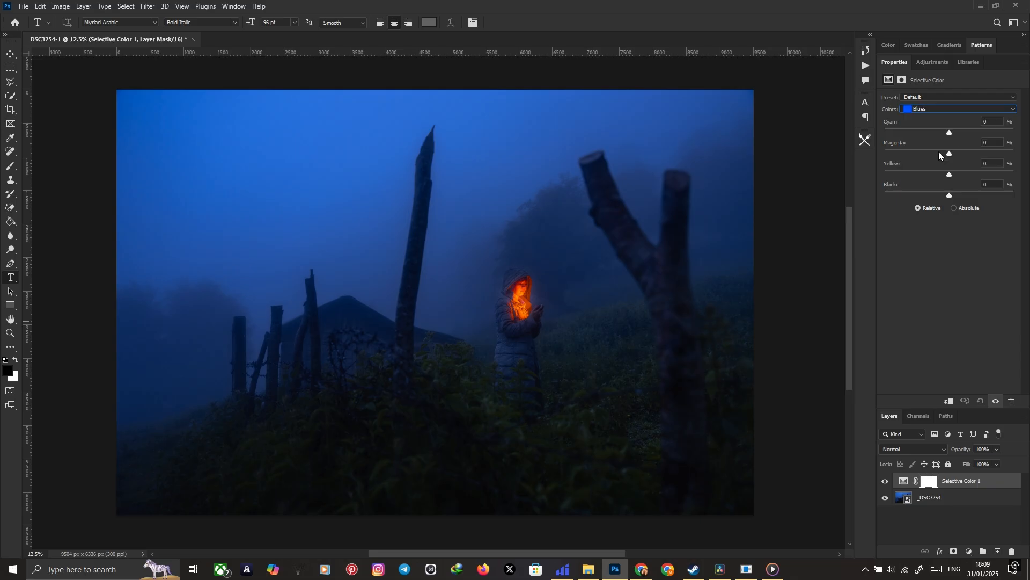
{"action": "left_click_drag", "start_coordinate": [950, 176], "coordinate": [922, 131]}
Set the Cyans in Selective Color to Magenta +9, Yellow -5 and Black +10, and fine-tune their Cyan amount.
{"action": "left_click", "coordinate": [947, 109]}
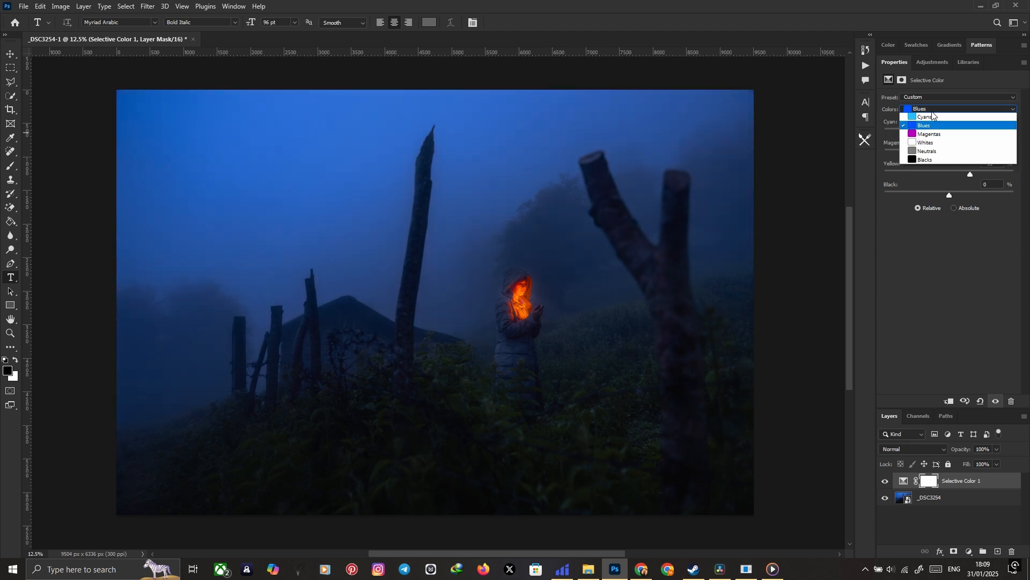
{"action": "left_click", "coordinate": [950, 145]}
{"action": "left_click_drag", "start_coordinate": [949, 173], "coordinate": [913, 174]}
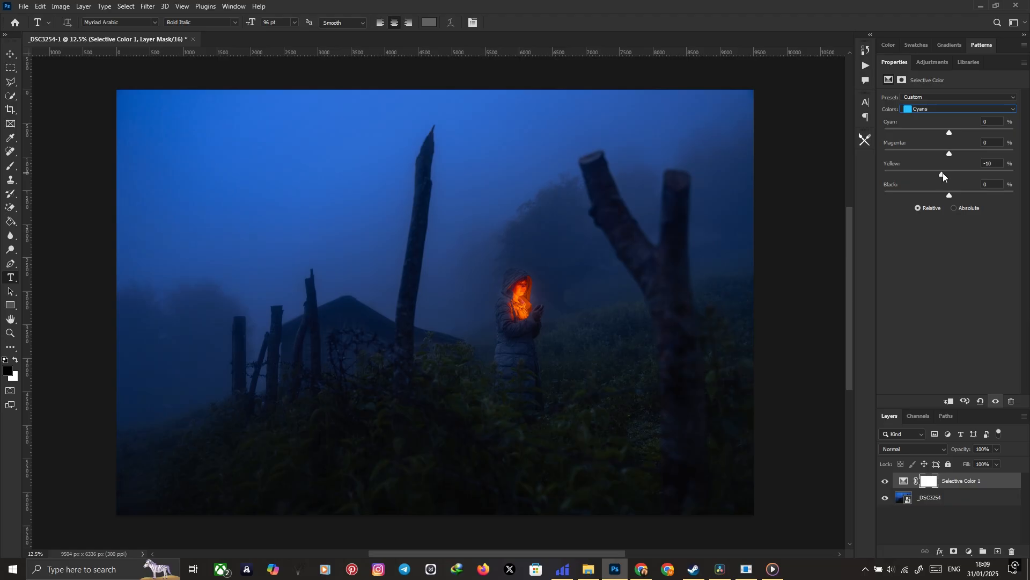
{"action": "mouse_move", "coordinate": [948, 193]}
{"action": "left_mouse_down"}
{"action": "mouse_move", "coordinate": [933, 195]}
{"action": "mouse_move", "coordinate": [949, 195]}
{"action": "left_mouse_up"}
{"action": "mouse_move", "coordinate": [950, 154]}
{"action": "left_mouse_down"}
{"action": "mouse_move", "coordinate": [922, 155]}
{"action": "mouse_move", "coordinate": [952, 155]}
{"action": "left_mouse_up"}
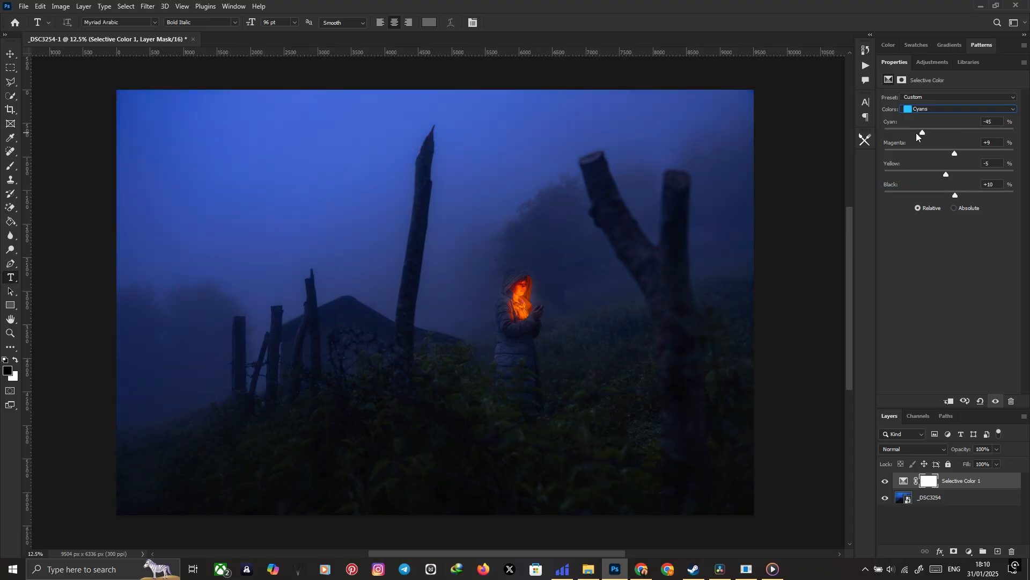
Set the Yellows in Selective Color to Magenta -12 and Yellow +23, and fine-tune their Cyan amount.
{"action": "left_click", "coordinate": [936, 109]}
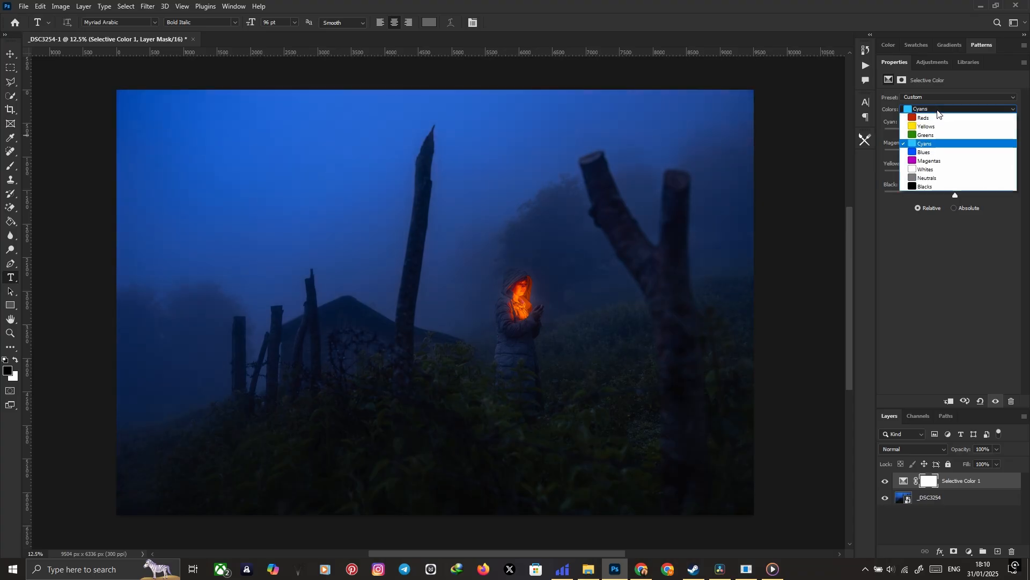
{"action": "left_click", "coordinate": [938, 129]}
{"action": "left_click_drag", "start_coordinate": [949, 154], "coordinate": [991, 182]}
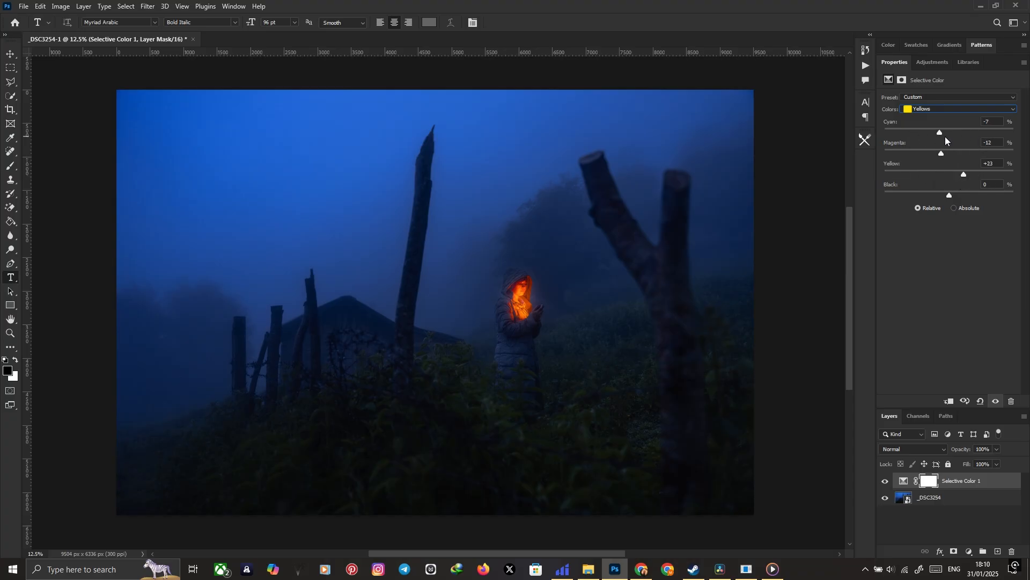
Set the Yellow amount of the Reds to +40 in Selective Color.
{"action": "left_click", "coordinate": [928, 109]}
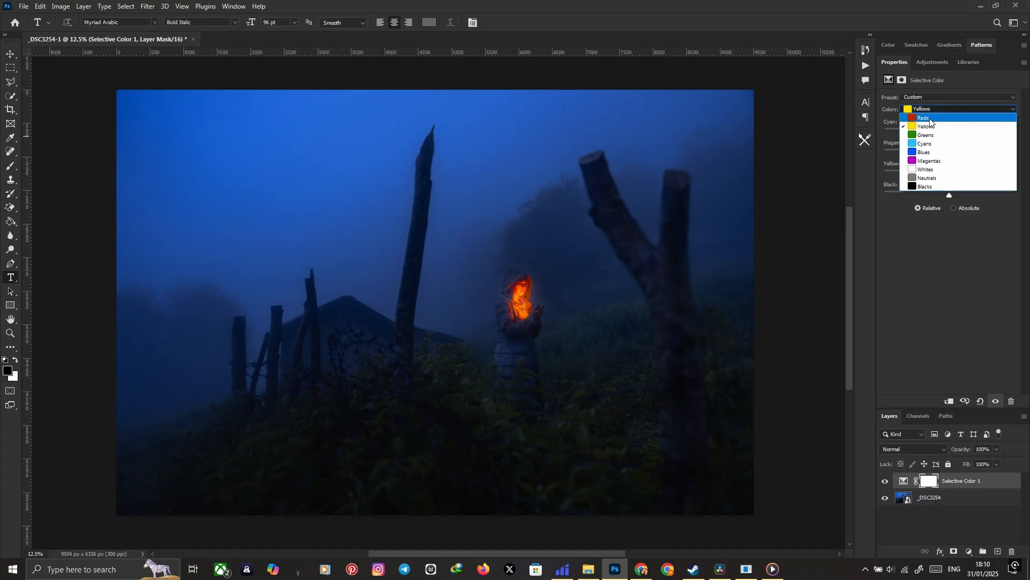
{"action": "left_click", "coordinate": [933, 118]}
{"action": "left_click_drag", "start_coordinate": [950, 173], "coordinate": [903, 177]}
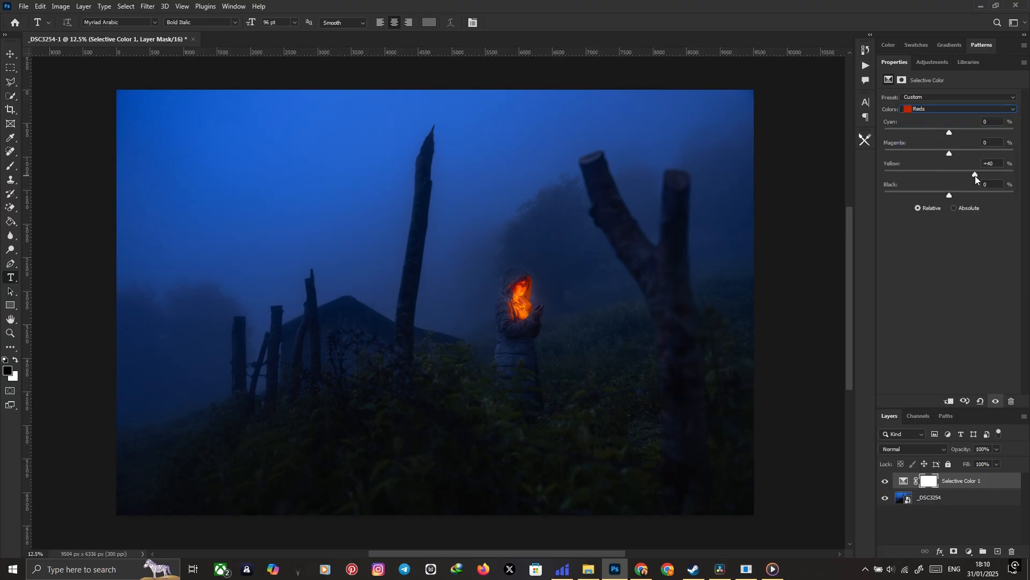
Set the Yellow amount of the Neutrals to +5 in Selective Color and fine-tune their Cyan.
{"action": "left_click", "coordinate": [918, 108]}
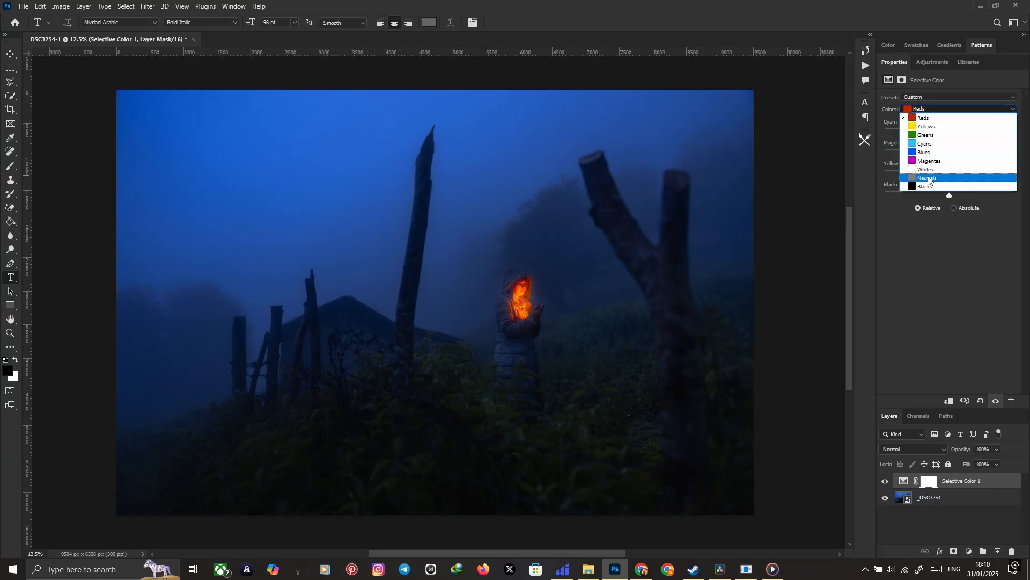
{"action": "left_click", "coordinate": [929, 179]}
{"action": "left_click_drag", "start_coordinate": [950, 152], "coordinate": [945, 175]}
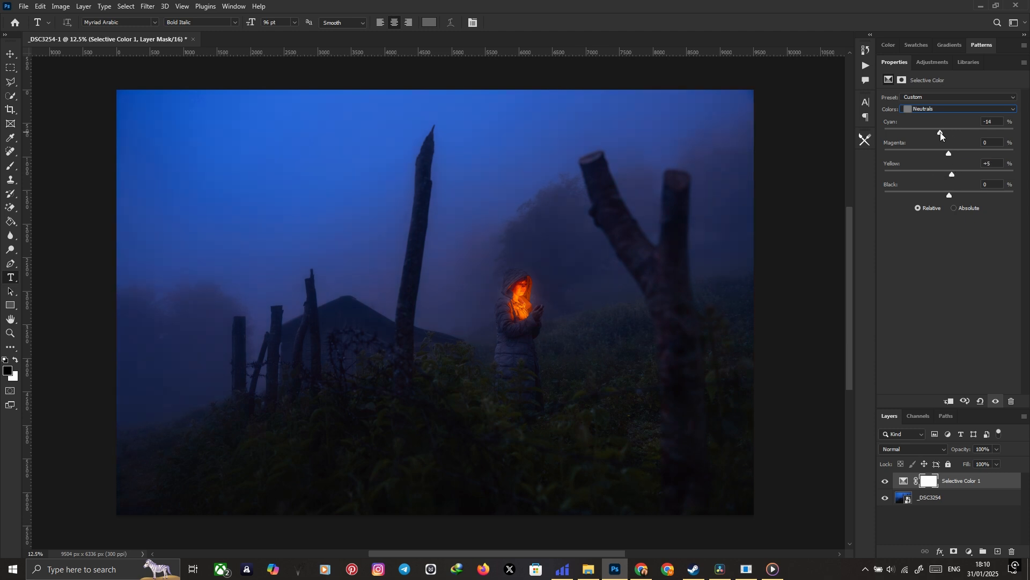
Set the Blacks in Selective Color to Magenta +1 and Yellow +4.
{"action": "left_click", "coordinate": [937, 108]}
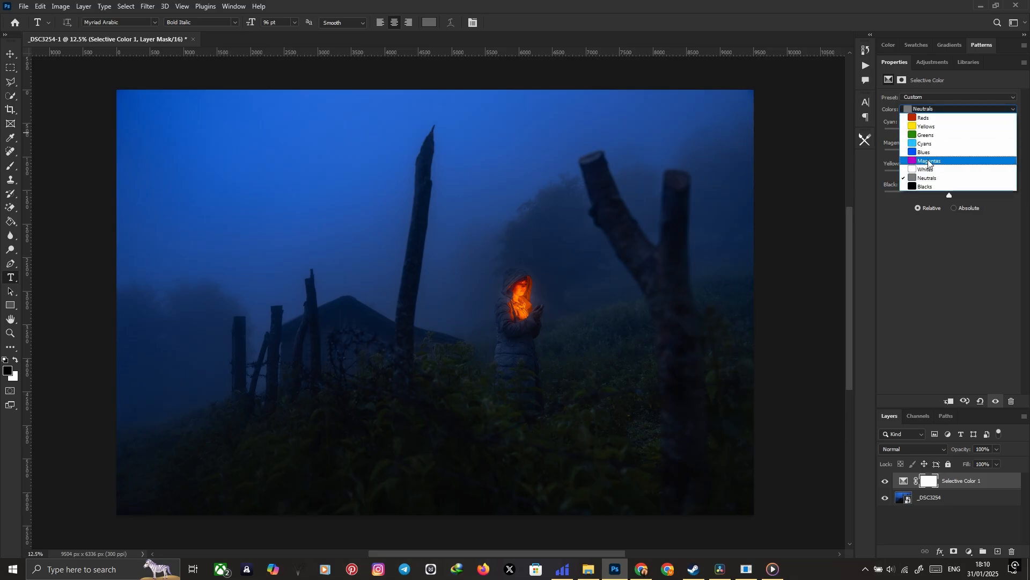
{"action": "left_click", "coordinate": [936, 185]}
{"action": "left_click_drag", "start_coordinate": [948, 156], "coordinate": [951, 175]}
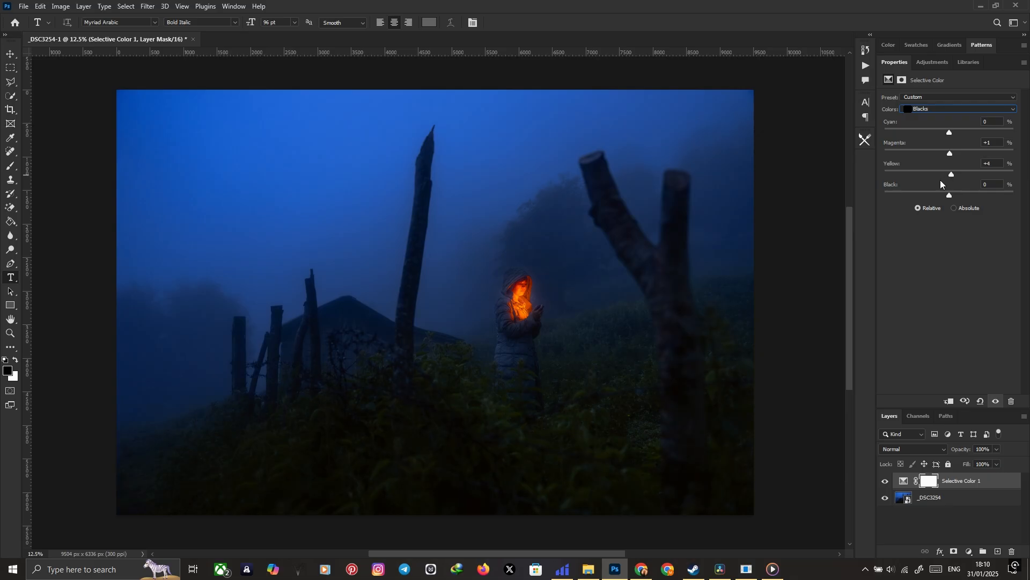
Add a Color Balance adjustment layer and set its Highlights to -17 Magenta-Green and -3 Yellow-Blue, adjusting Cyan-Red as well.
{"action": "left_click", "coordinate": [932, 62]}
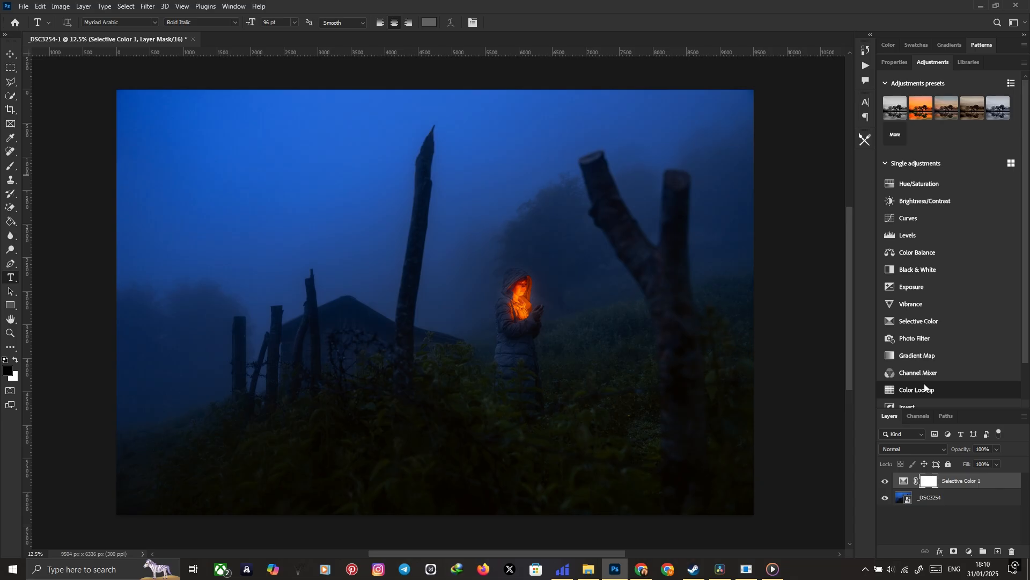
{"action": "left_click", "coordinate": [919, 252]}
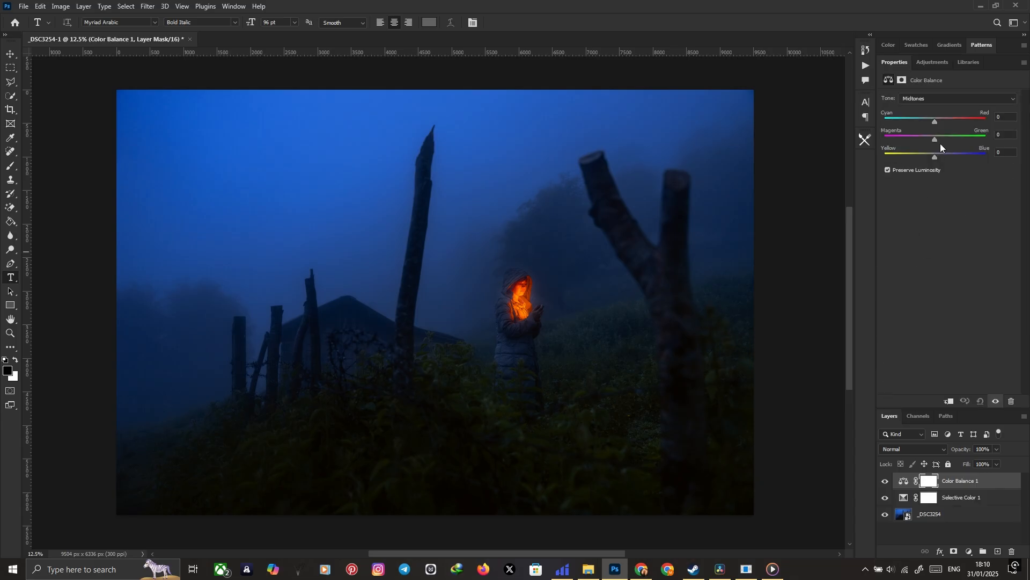
{"action": "left_click", "coordinate": [945, 98]}
{"action": "left_click", "coordinate": [931, 119]}
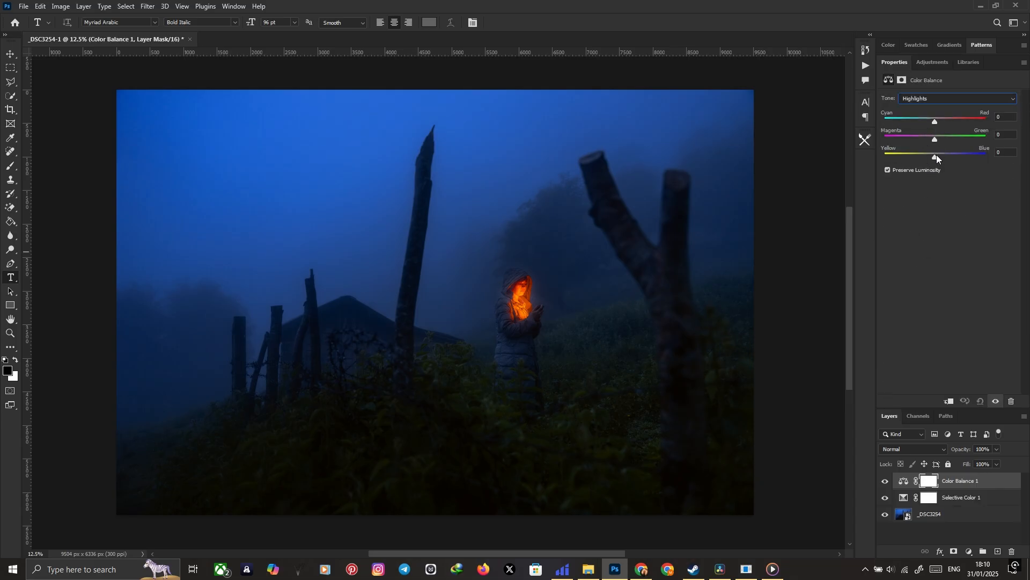
{"action": "left_click_drag", "start_coordinate": [936, 154], "coordinate": [938, 124]}
Fine-tune the Color Balance Shadows with Yellow-Blue at -3, and lower the adjustment layer's opacity to 35%.
{"action": "left_click", "coordinate": [925, 102]}
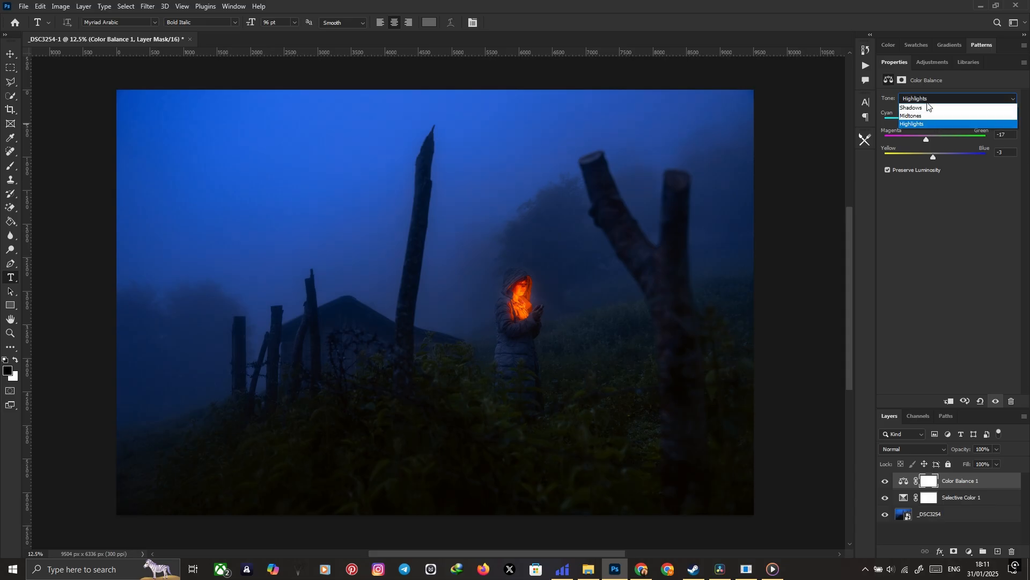
{"action": "left_click", "coordinate": [927, 106]}
{"action": "left_click_drag", "start_coordinate": [936, 156], "coordinate": [934, 156]}
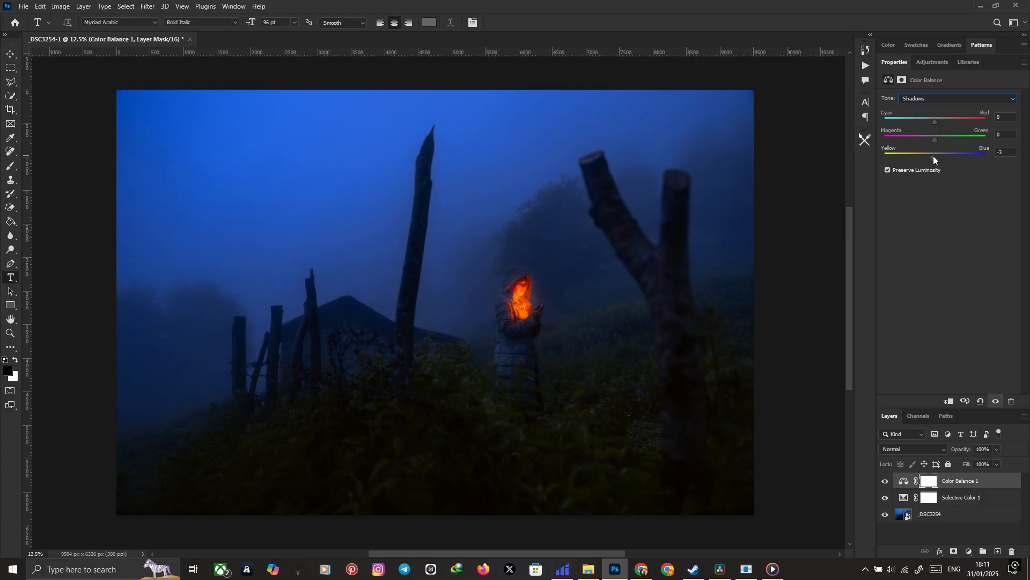
{"action": "left_click_drag", "start_coordinate": [935, 121], "coordinate": [936, 139]}
{"action": "left_click_drag", "start_coordinate": [960, 450], "coordinate": [836, 450]}
Reopen the smart object's raw settings and set the global Exposure to -0.50.
{"action": "left_click", "coordinate": [909, 514]}
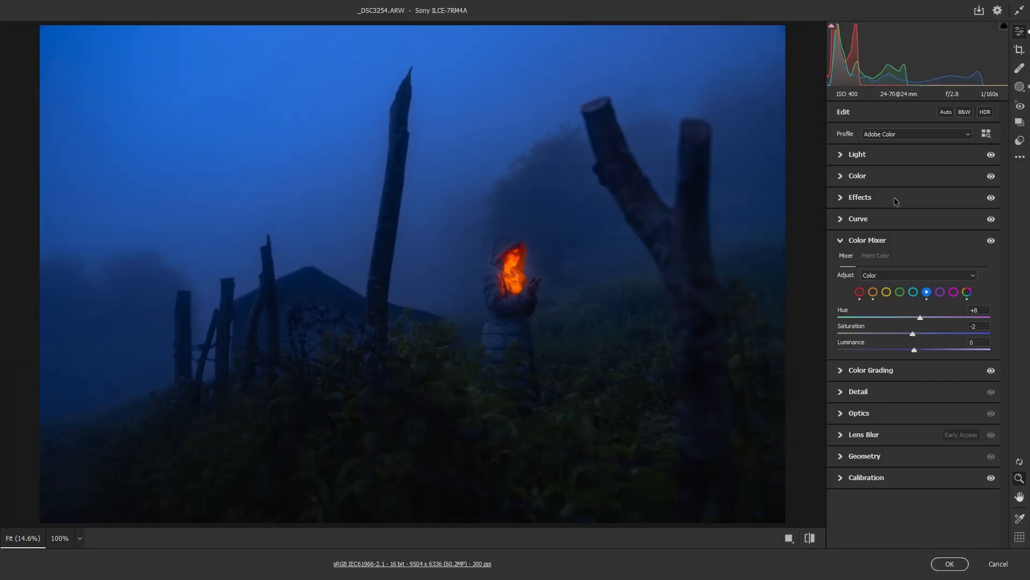
{"action": "left_click", "coordinate": [865, 156]}
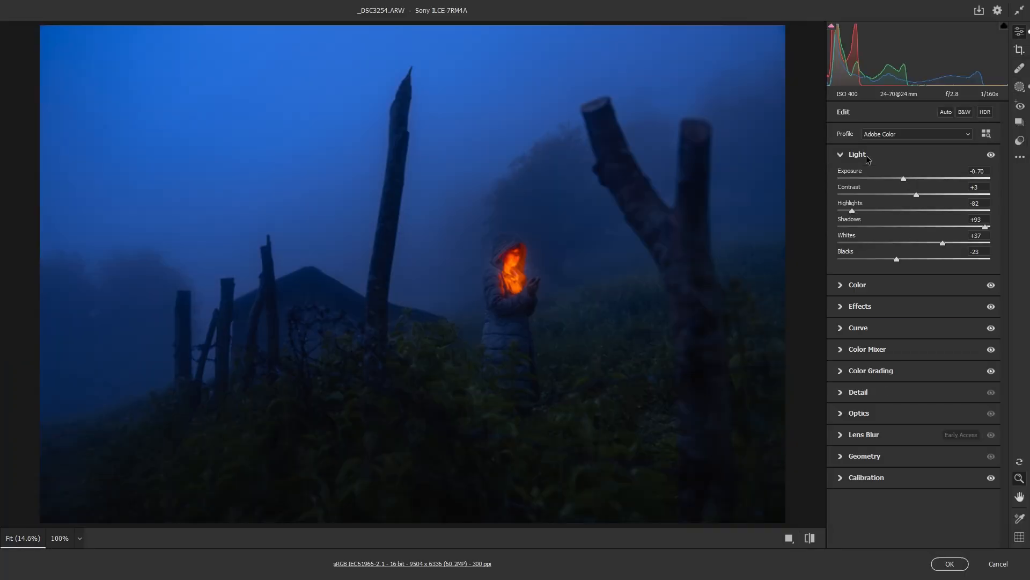
{"action": "left_click_drag", "start_coordinate": [905, 179], "coordinate": [907, 181]}
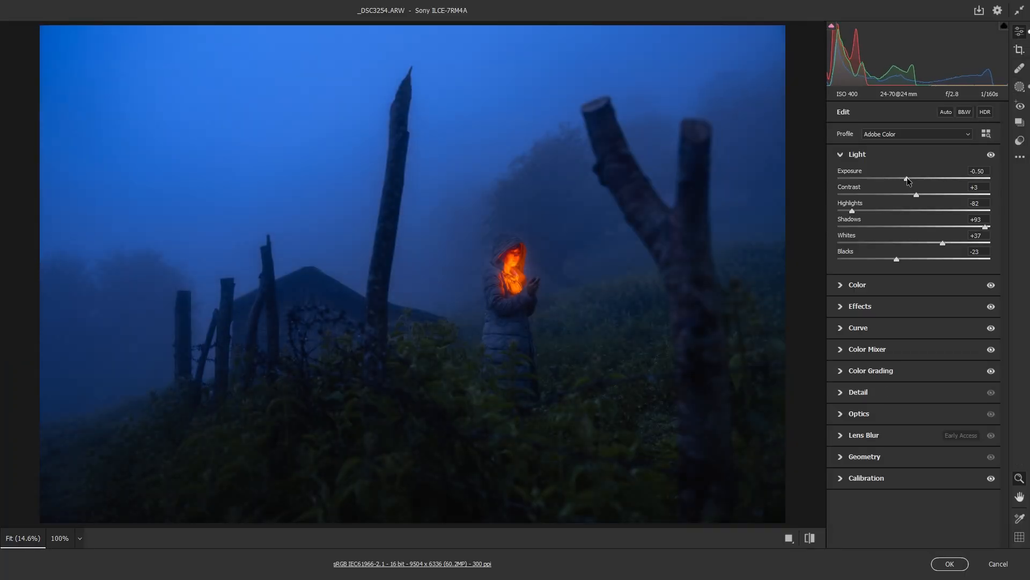
{"action": "left_click", "coordinate": [949, 564]}
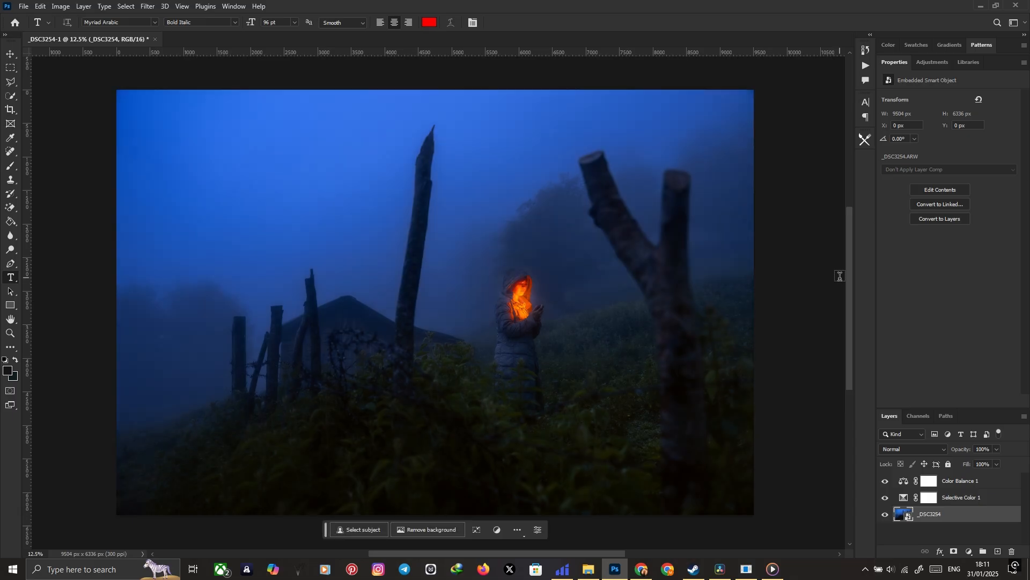
Stamp all visible layers into a new layer above the Color Balance layer and open it in the Camera Raw Filter.
{"action": "left_click", "coordinate": [959, 483]}
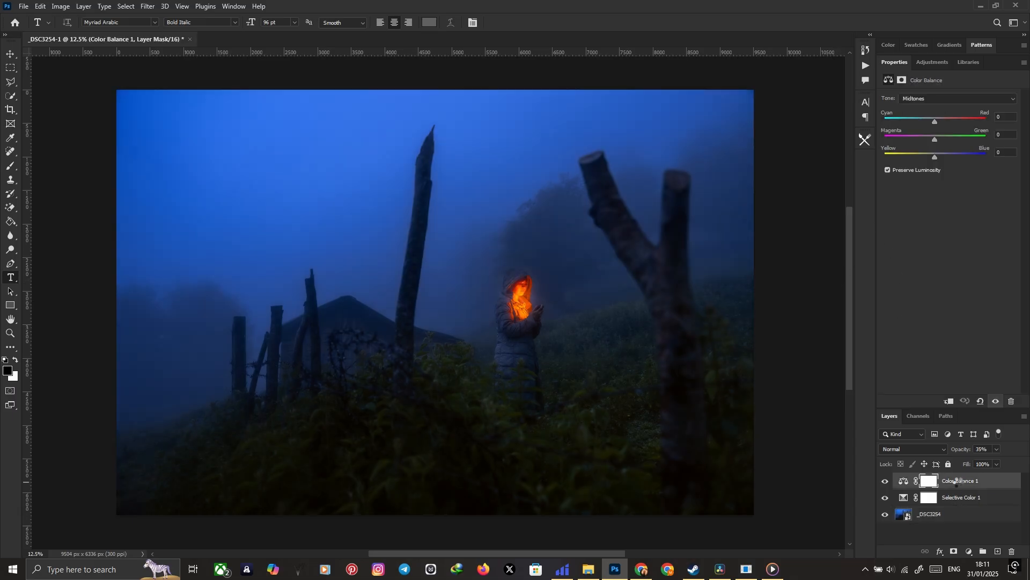
{"action": "key", "text": "ctrl+shift+alt+e"}
{"action": "key", "text": "ctrl+shift+a"}
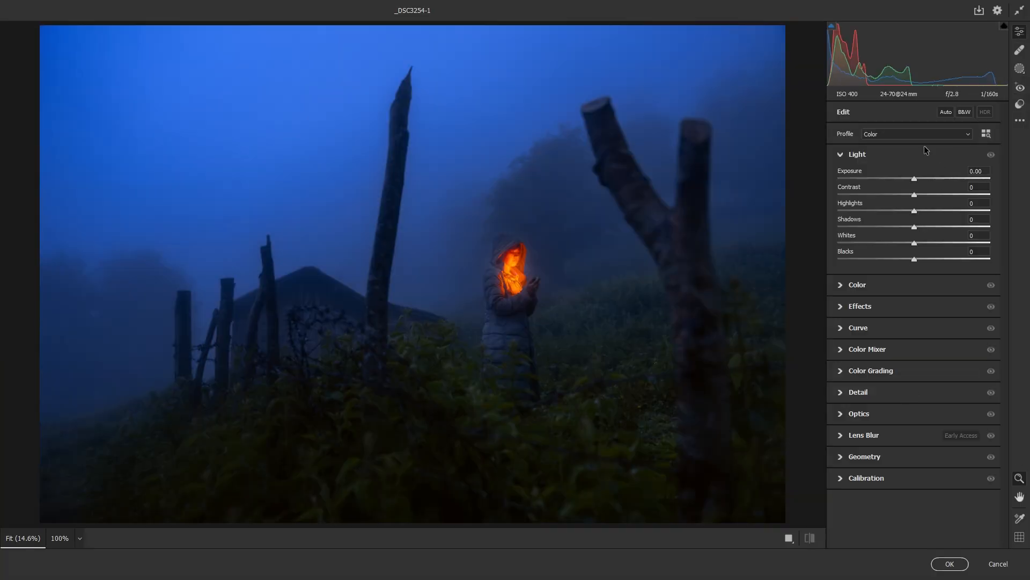
{"action": "left_click", "coordinate": [853, 155]}
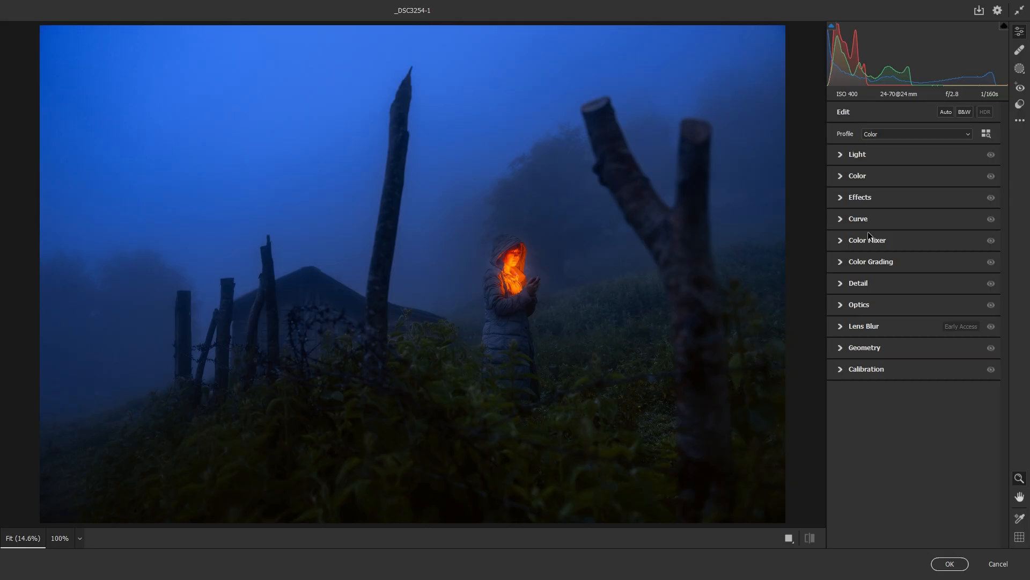
Add film grain to the whole image with Grain at 35, Size at 39 and Roughness at 57.
{"action": "left_click", "coordinate": [841, 199]}
{"action": "left_click_drag", "start_coordinate": [534, 255], "coordinate": [565, 256]}
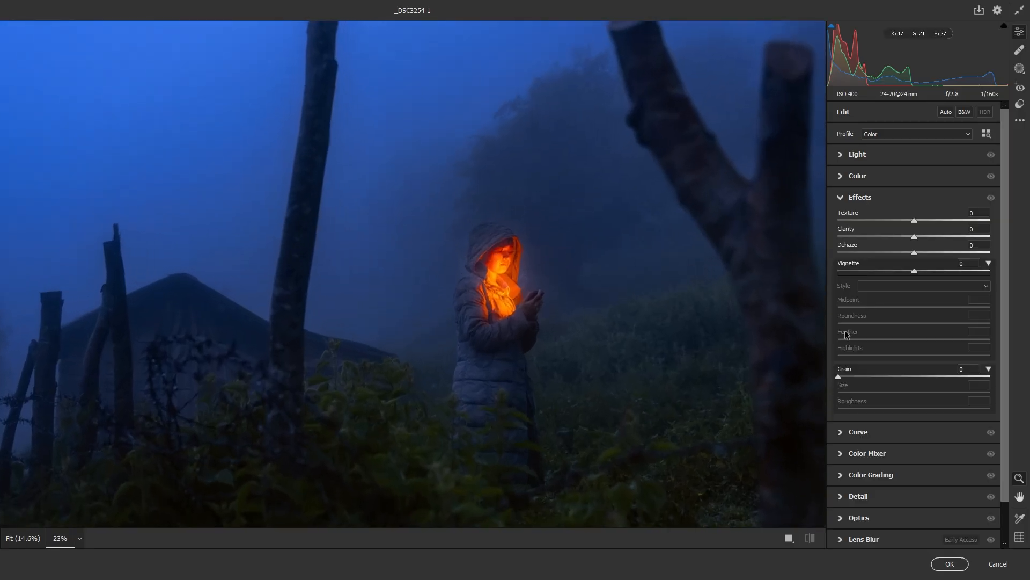
{"action": "left_click_drag", "start_coordinate": [854, 376], "coordinate": [882, 376]}
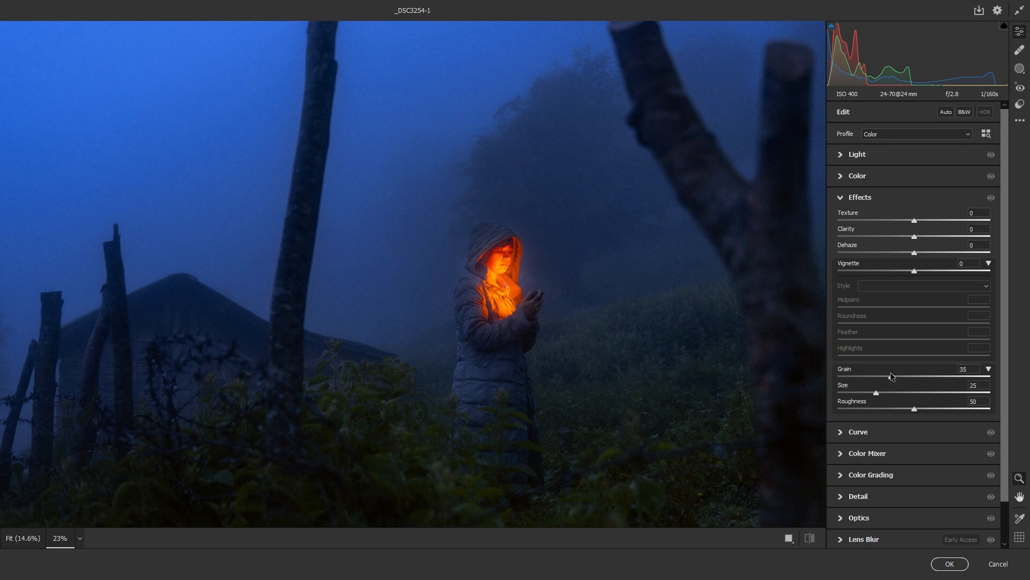
{"action": "left_click_drag", "start_coordinate": [839, 394], "coordinate": [925, 406]}
{"action": "left_click_drag", "start_coordinate": [619, 292], "coordinate": [591, 306]}
{"action": "key", "text": "space"}
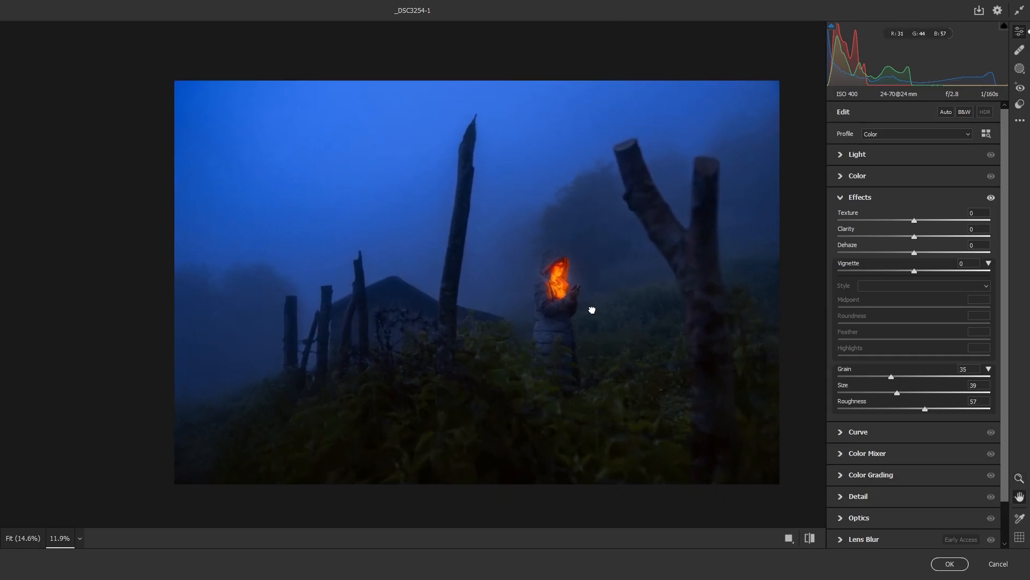
{"action": "left_click", "coordinate": [853, 197]}
Set the global Temperature to +2, Tint to +10, Vibrance to +3 and Saturation to +9.
{"action": "left_click", "coordinate": [852, 178]}
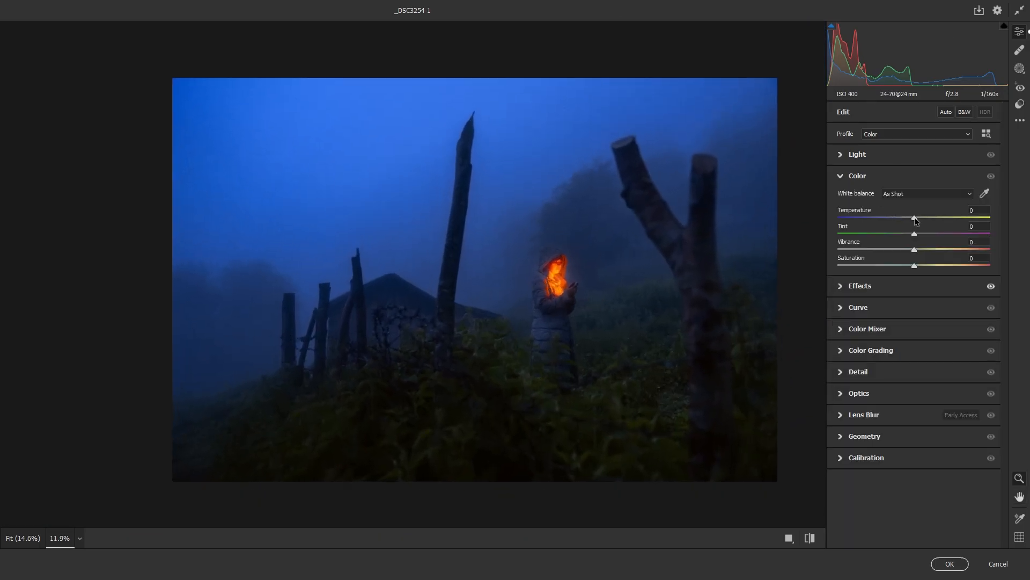
{"action": "left_click_drag", "start_coordinate": [915, 217], "coordinate": [921, 266]}
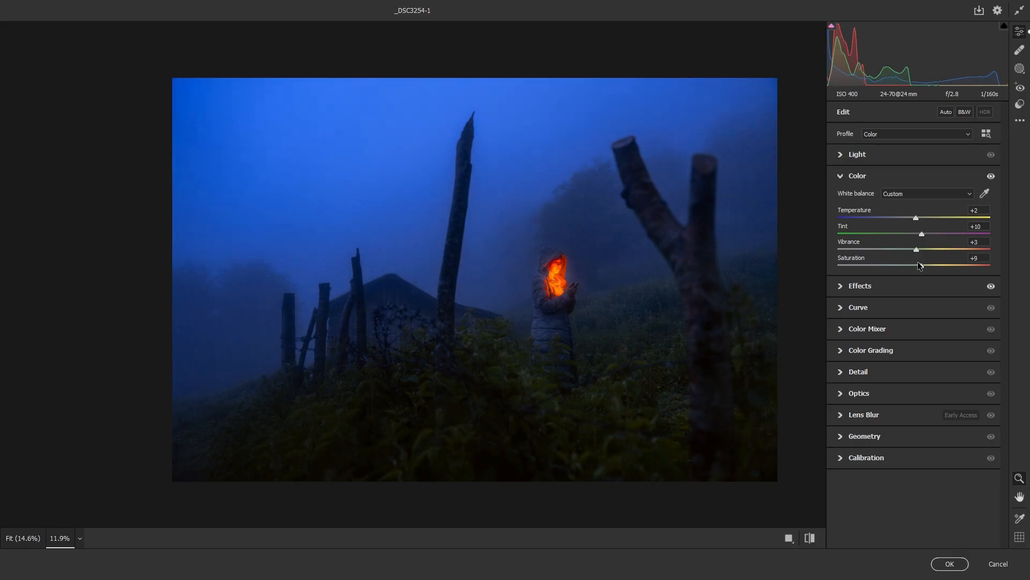
{"action": "left_click", "coordinate": [854, 177]}
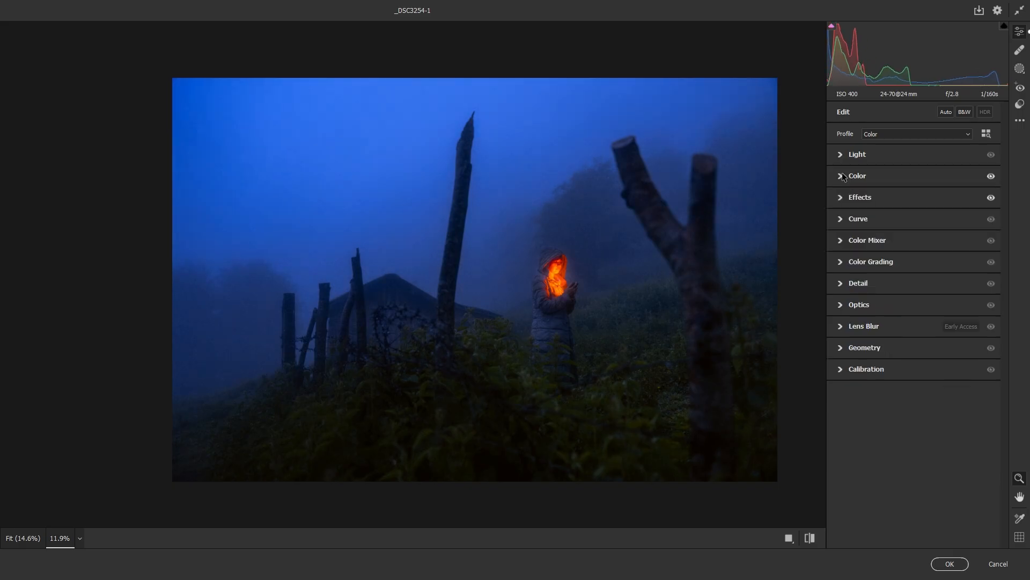
Fine-tune the saturation and luminance of the Blues in the Color Mixer.
{"action": "left_click", "coordinate": [865, 241]}
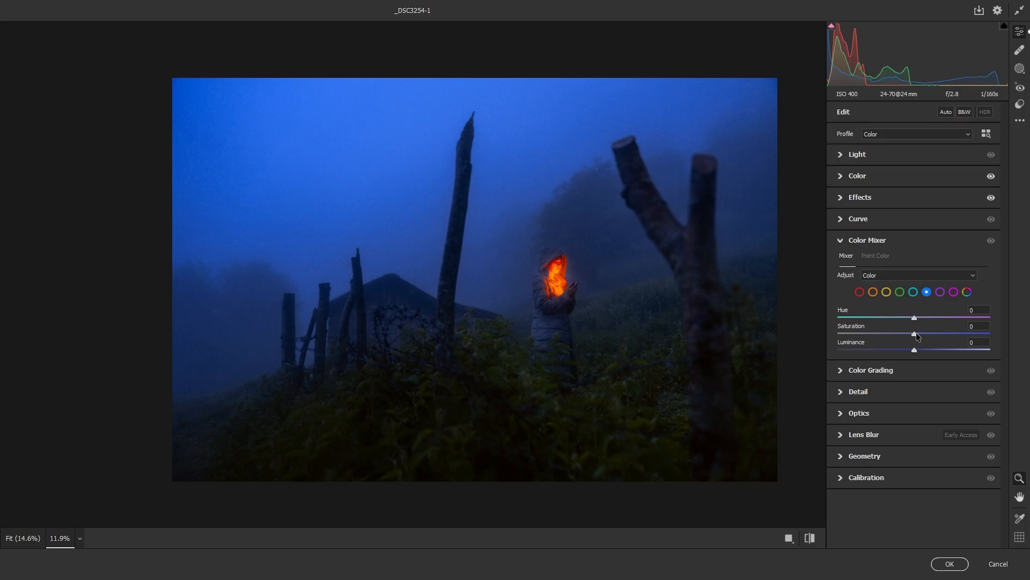
{"action": "mouse_move", "coordinate": [917, 334]}
{"action": "left_mouse_down"}
{"action": "mouse_move", "coordinate": [950, 333]}
{"action": "mouse_move", "coordinate": [888, 333]}
{"action": "mouse_move", "coordinate": [918, 334]}
{"action": "mouse_move", "coordinate": [922, 349]}
{"action": "mouse_move", "coordinate": [910, 350]}
{"action": "left_mouse_up"}
{"action": "left_click", "coordinate": [848, 242]}
Add a subtle Color Grading tint to the highlights, plus a global tint with Hue 39 and Saturation 2.
{"action": "left_click", "coordinate": [870, 261]}
{"action": "left_click", "coordinate": [938, 278]}
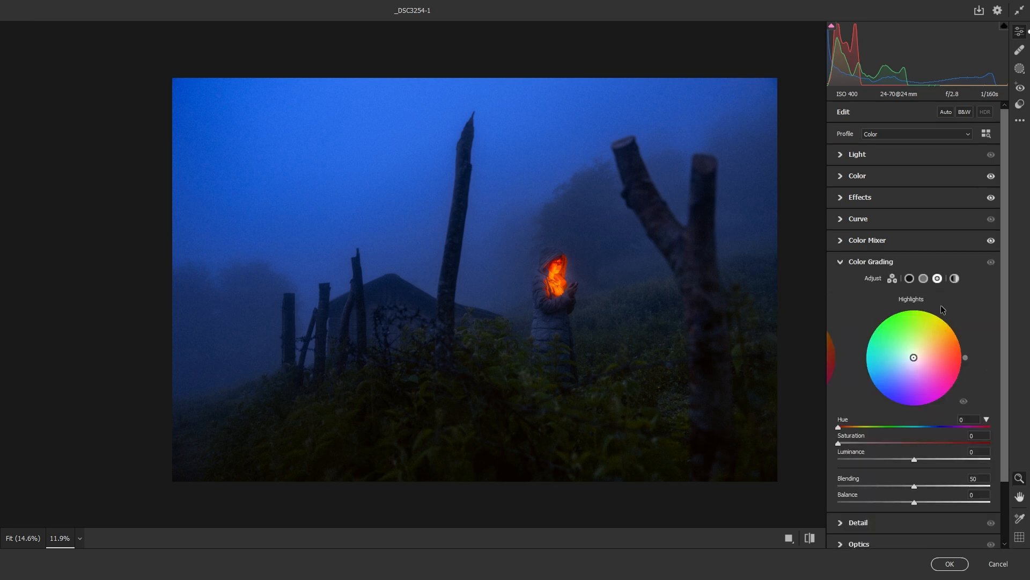
{"action": "mouse_move", "coordinate": [915, 358]}
{"action": "left_mouse_down"}
{"action": "mouse_move", "coordinate": [943, 323]}
{"action": "mouse_move", "coordinate": [912, 312]}
{"action": "mouse_move", "coordinate": [877, 335]}
{"action": "mouse_move", "coordinate": [880, 325]}
{"action": "mouse_move", "coordinate": [910, 352]}
{"action": "mouse_move", "coordinate": [901, 345]}
{"action": "mouse_move", "coordinate": [934, 341]}
{"action": "mouse_move", "coordinate": [914, 357]}
{"action": "mouse_move", "coordinate": [936, 330]}
{"action": "mouse_move", "coordinate": [956, 351]}
{"action": "mouse_move", "coordinate": [945, 329]}
{"action": "mouse_move", "coordinate": [915, 357]}
{"action": "left_mouse_up"}
{"action": "left_click", "coordinate": [924, 278]}
{"action": "left_click", "coordinate": [954, 279]}
Compare the image before and after, lower the Grain amount, and apply the Camera Raw Filter.
{"action": "left_click", "coordinate": [810, 537]}
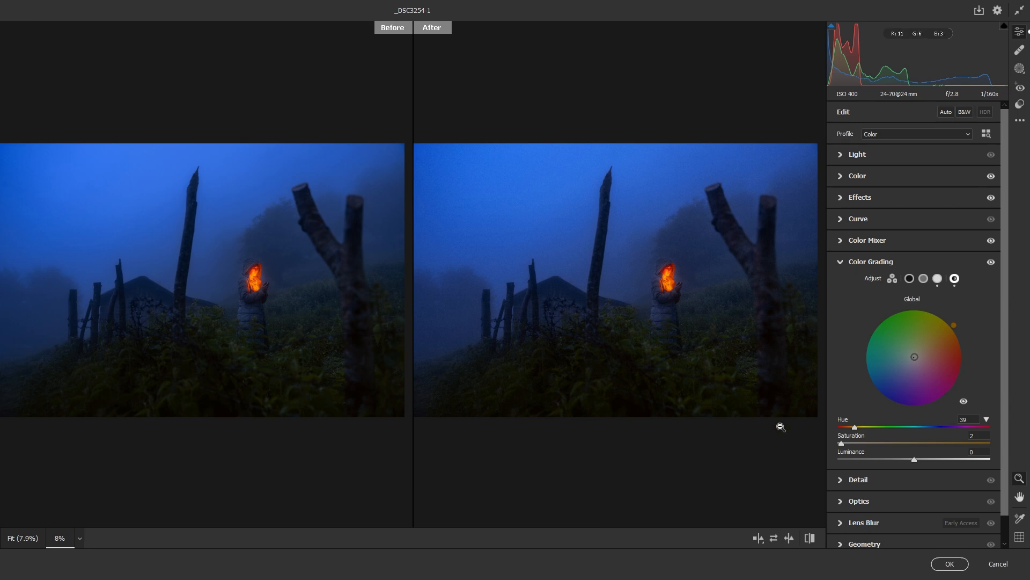
{"action": "left_click", "coordinate": [855, 197]}
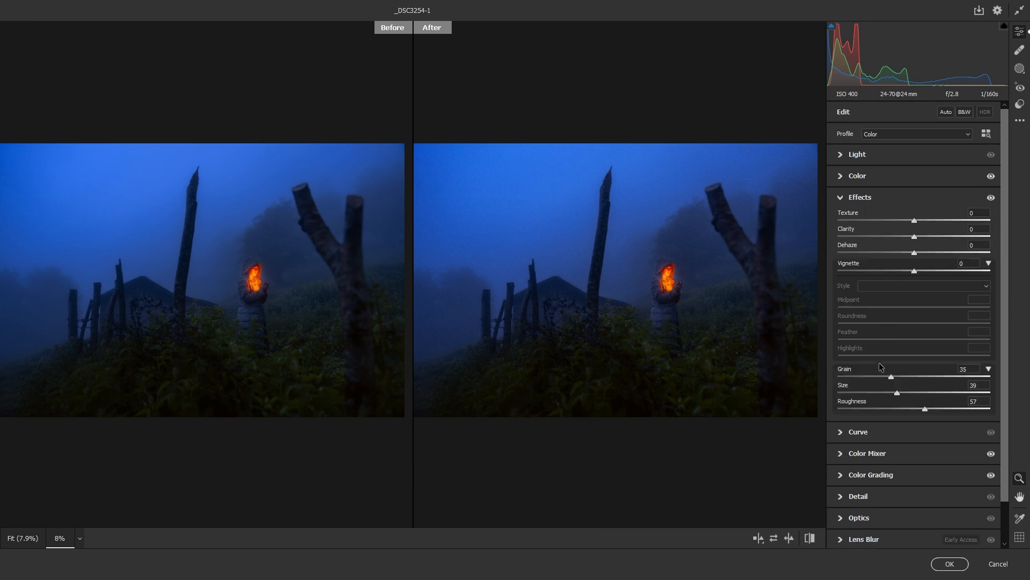
{"action": "left_click", "coordinate": [864, 376]}
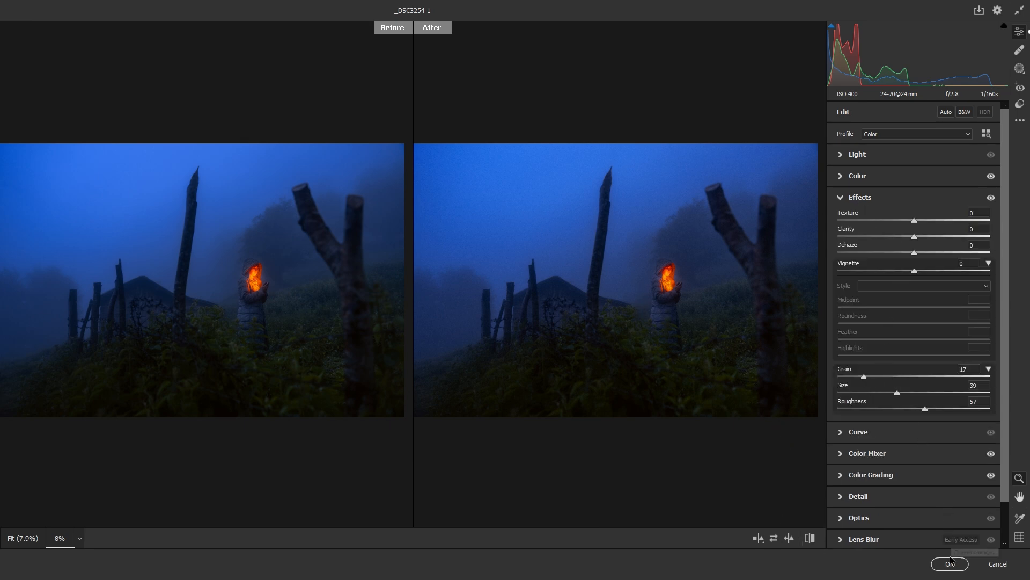
{"action": "left_click", "coordinate": [873, 376]}
{"action": "left_click", "coordinate": [950, 564]}
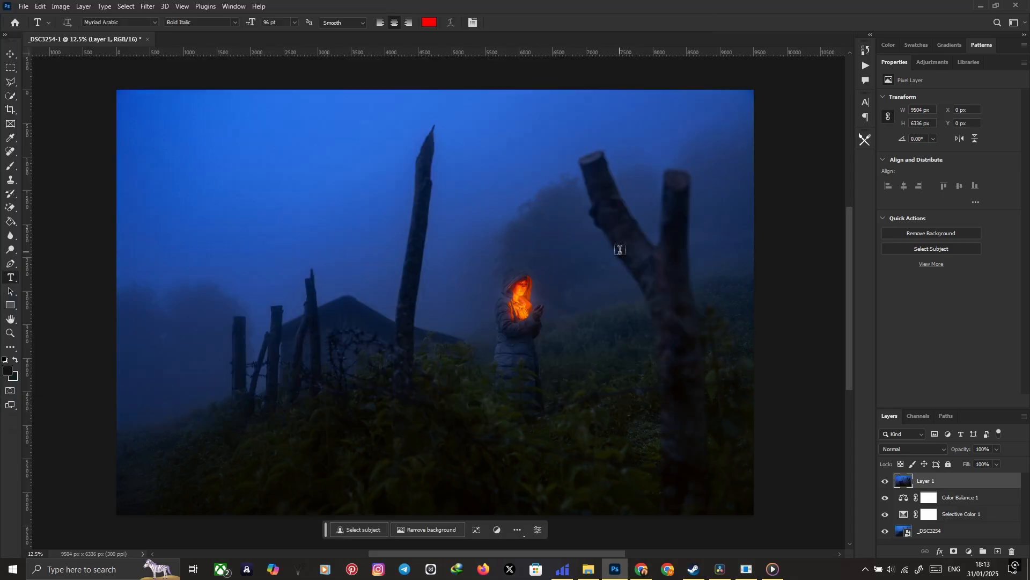
Add a Photo Filter adjustment layer with a custom amber-yellow color at 100% density.
{"action": "left_click", "coordinate": [928, 63]}
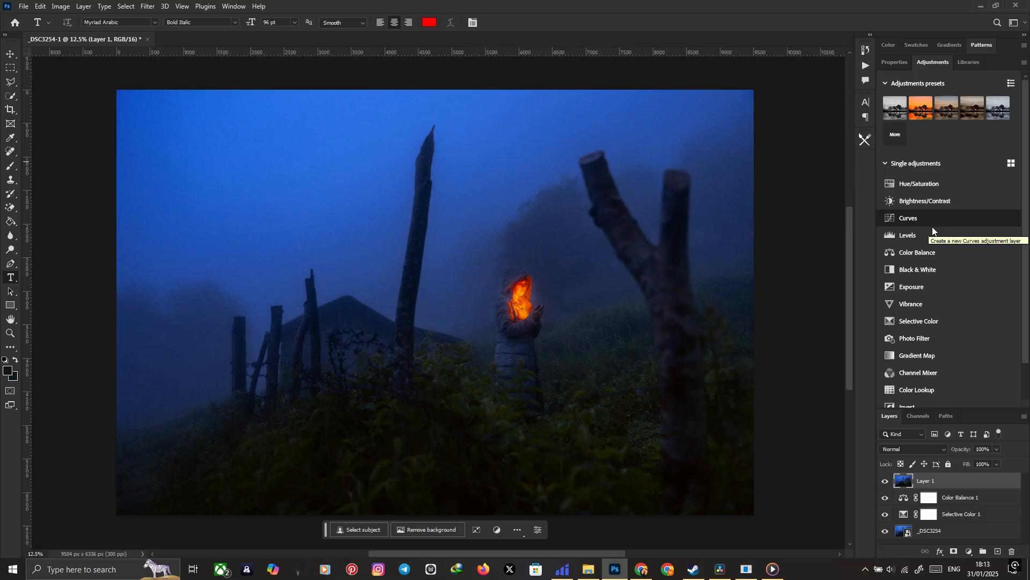
{"action": "scroll", "coordinate": [929, 271], "scroll_direction": "down", "scroll_amount": 1}
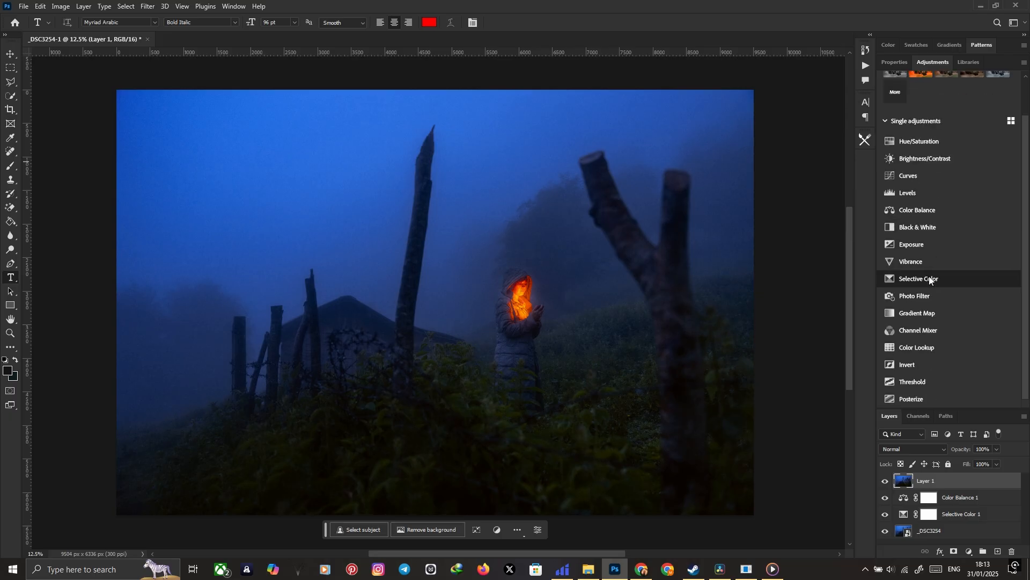
{"action": "left_click", "coordinate": [915, 299]}
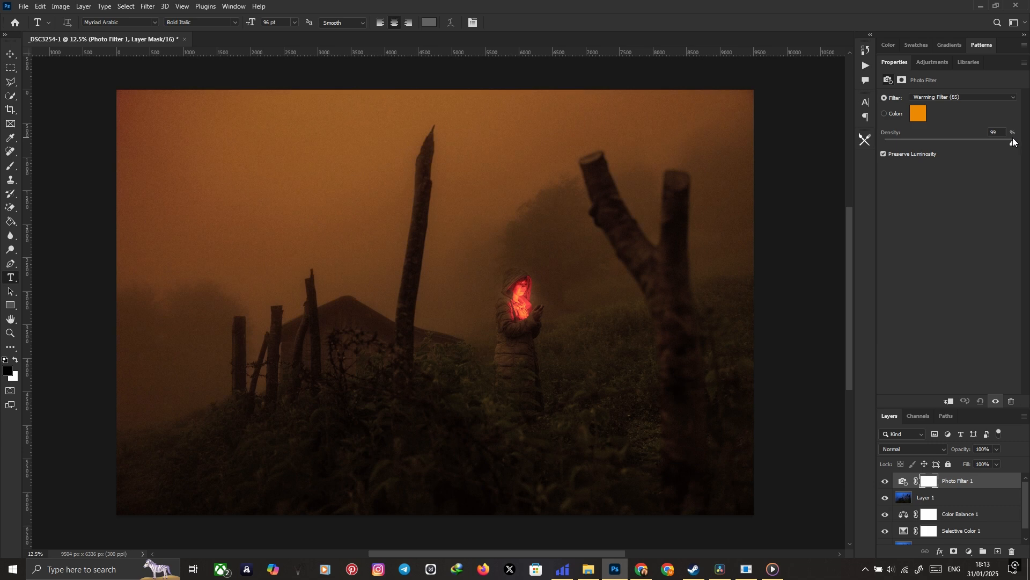
{"action": "left_click_drag", "start_coordinate": [1009, 139], "coordinate": [1015, 141]}
{"action": "left_click", "coordinate": [919, 113]}
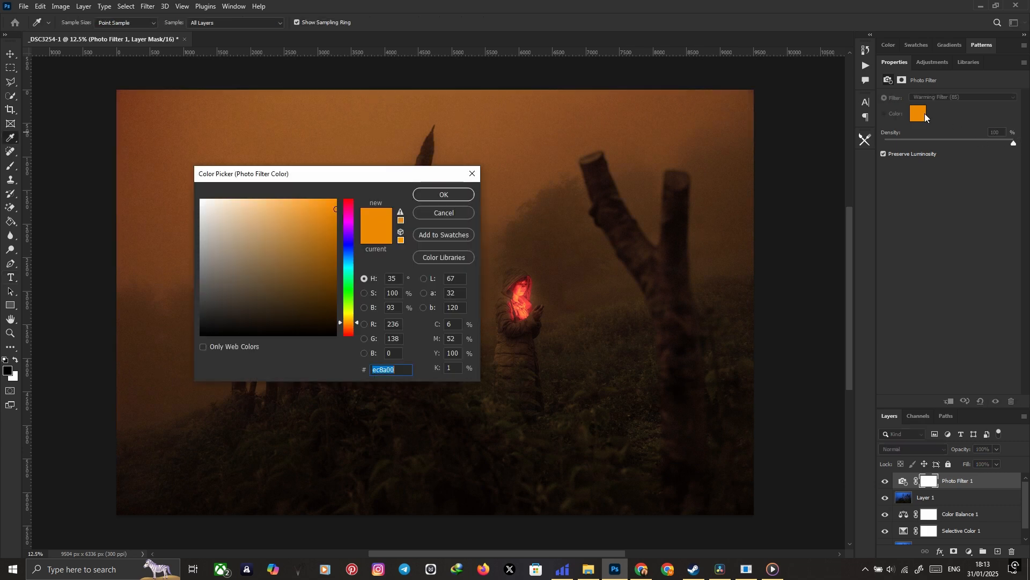
{"action": "left_click_drag", "start_coordinate": [353, 321], "coordinate": [350, 318]}
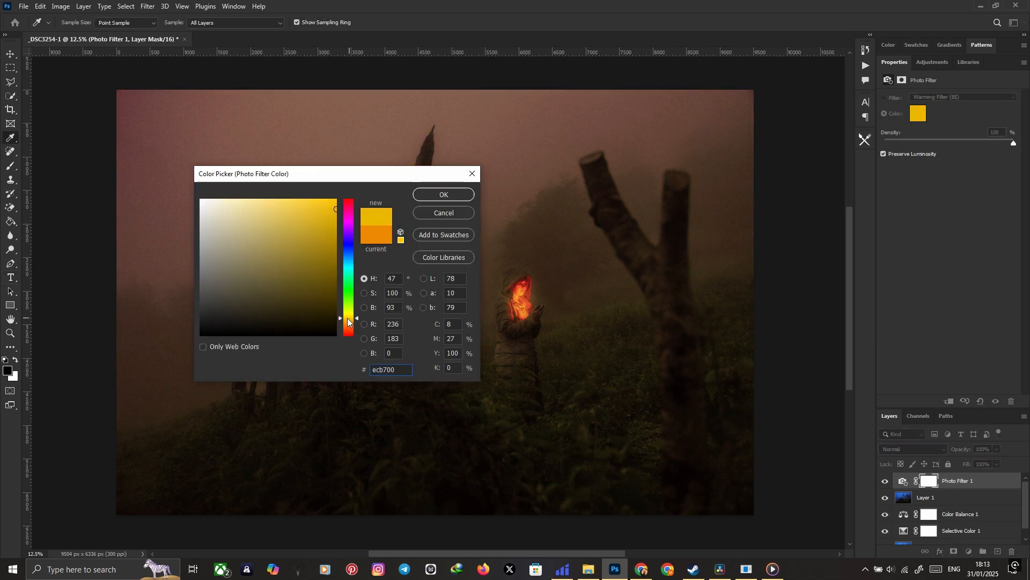
{"action": "left_click", "coordinate": [442, 195]}
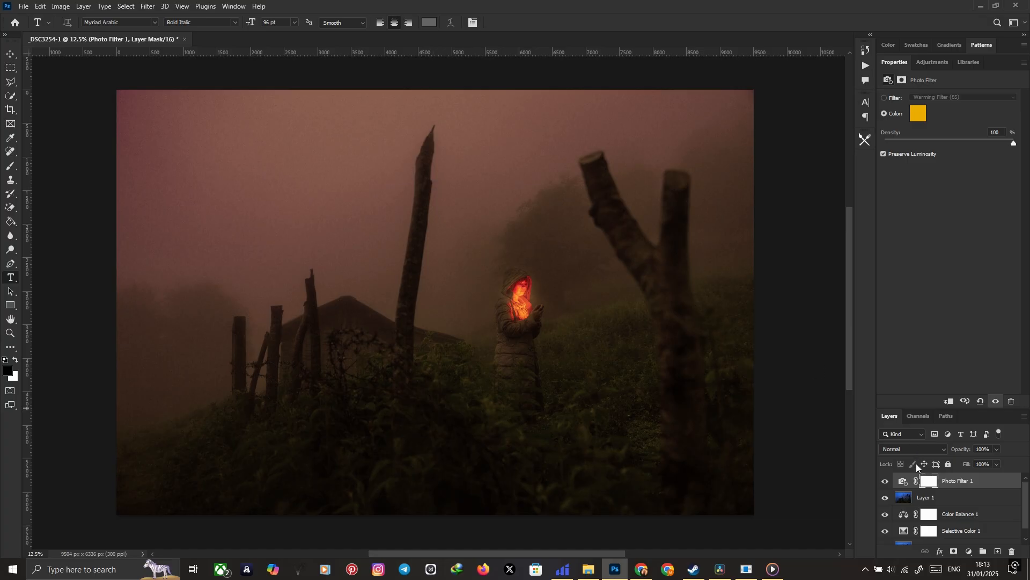
Blend the Photo Filter layer in Screen mode at 19% opacity.
{"action": "left_click", "coordinate": [903, 448]}
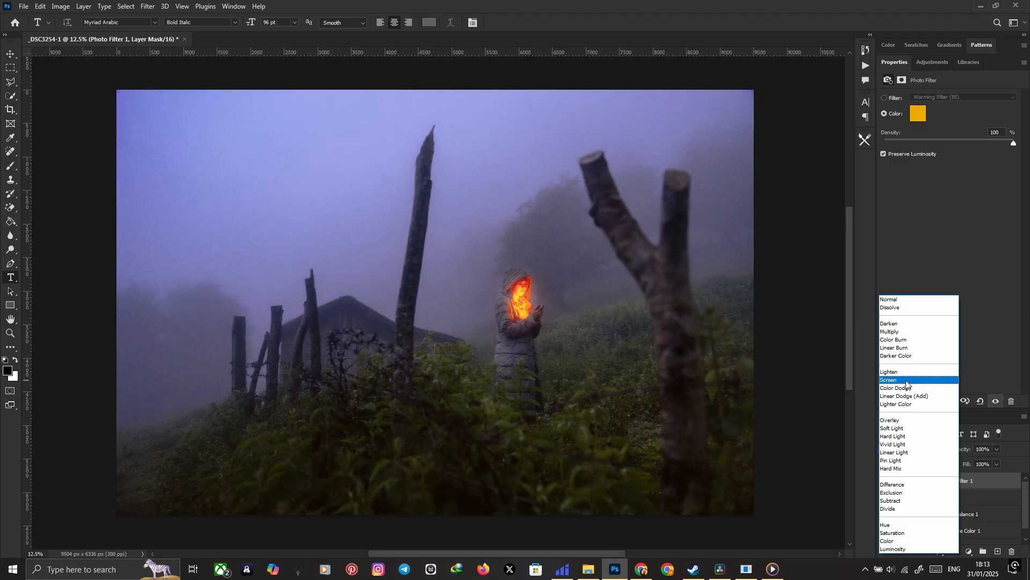
{"action": "left_click", "coordinate": [907, 381]}
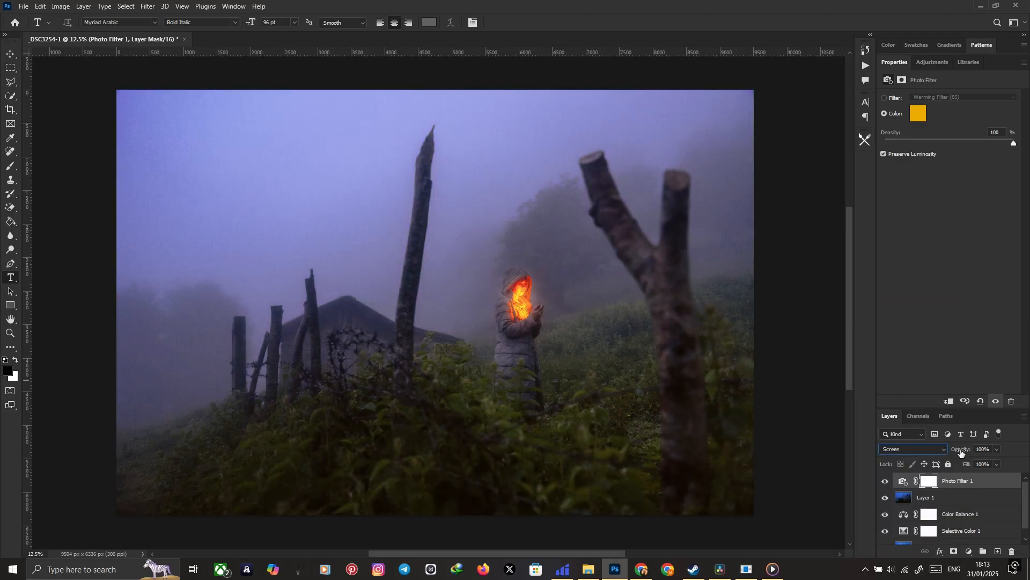
{"action": "left_click_drag", "start_coordinate": [962, 453], "coordinate": [625, 460]}
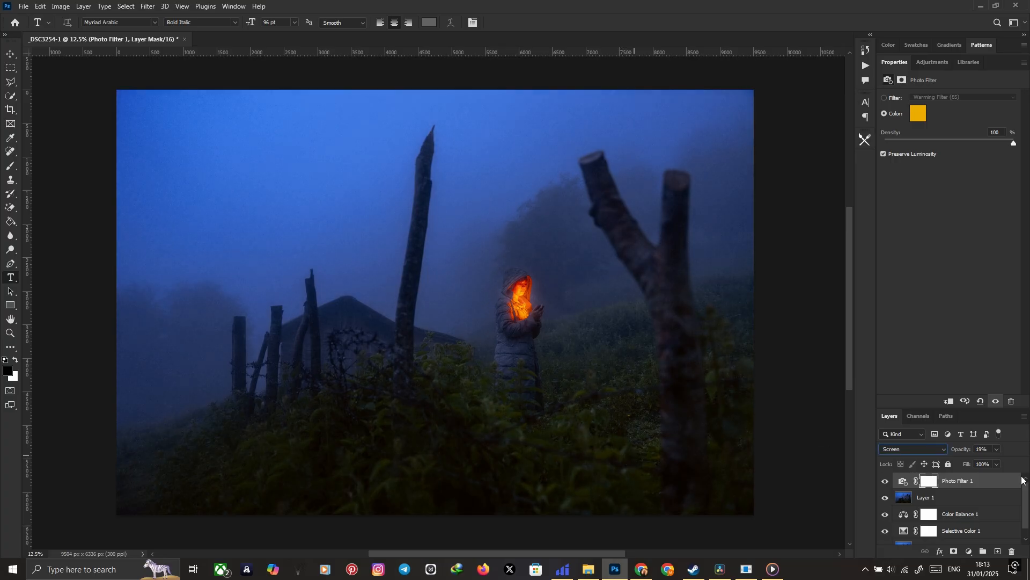
Keep the Photo Filter out of the darkest tones by splitting the Underlying Layer shadow Blend If range at 41 / 162.
{"action": "double_click", "coordinate": [1016, 482]}
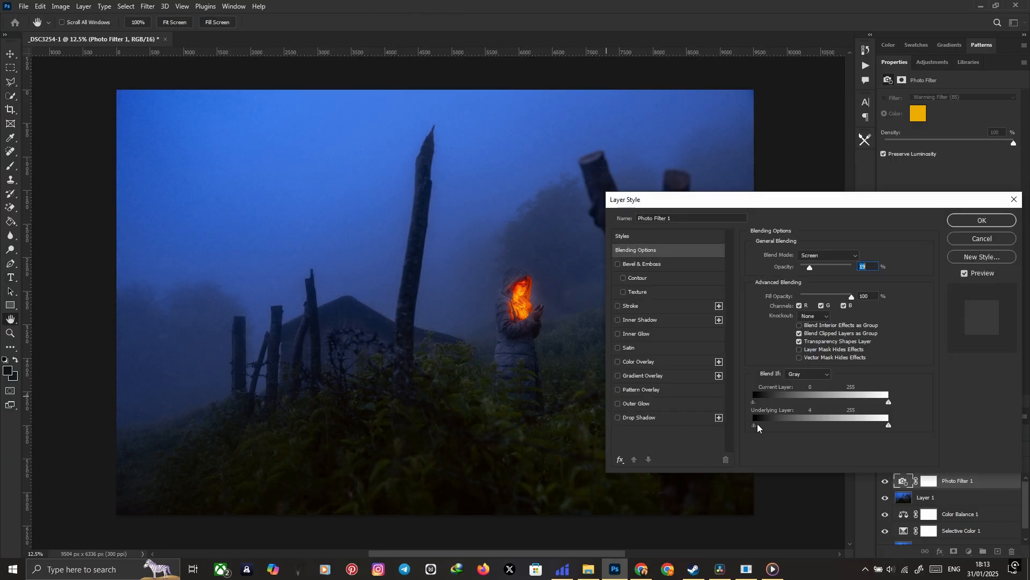
{"action": "left_click_drag", "start_coordinate": [755, 424], "coordinate": [780, 425]}
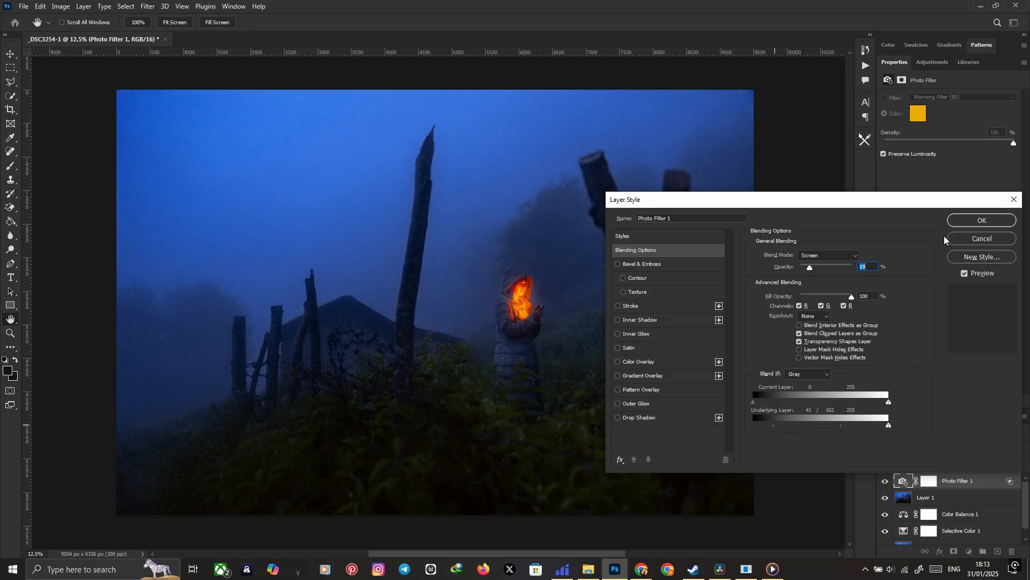
{"action": "left_click", "coordinate": [960, 219]}
{"action": "key", "text": "t"}
Add a Color Lookup adjustment layer, try several 3D LUTs, choose FallColors.look, and lower the layer's opacity to 29%.
{"action": "left_click", "coordinate": [925, 62]}
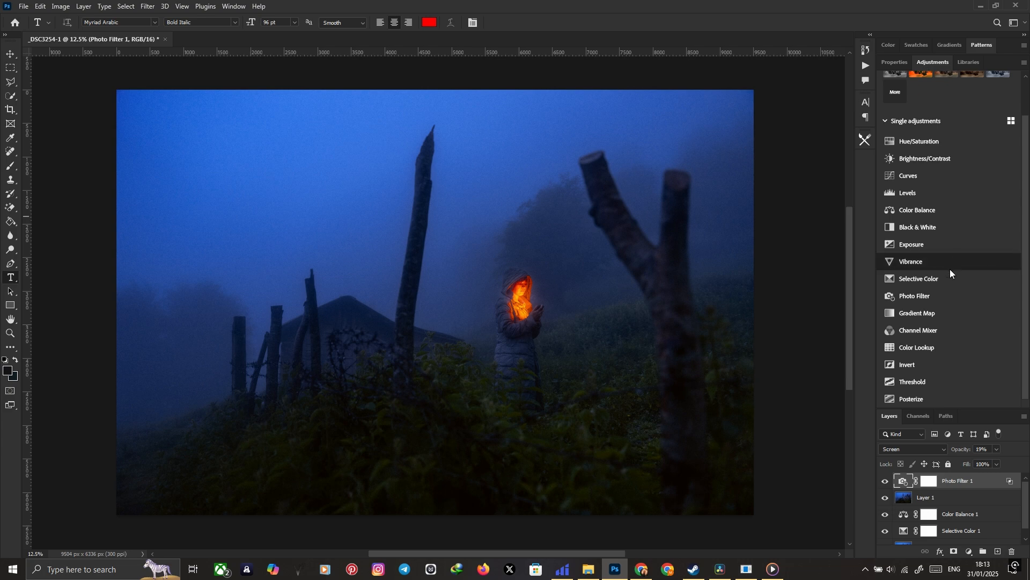
{"action": "left_click", "coordinate": [911, 347]}
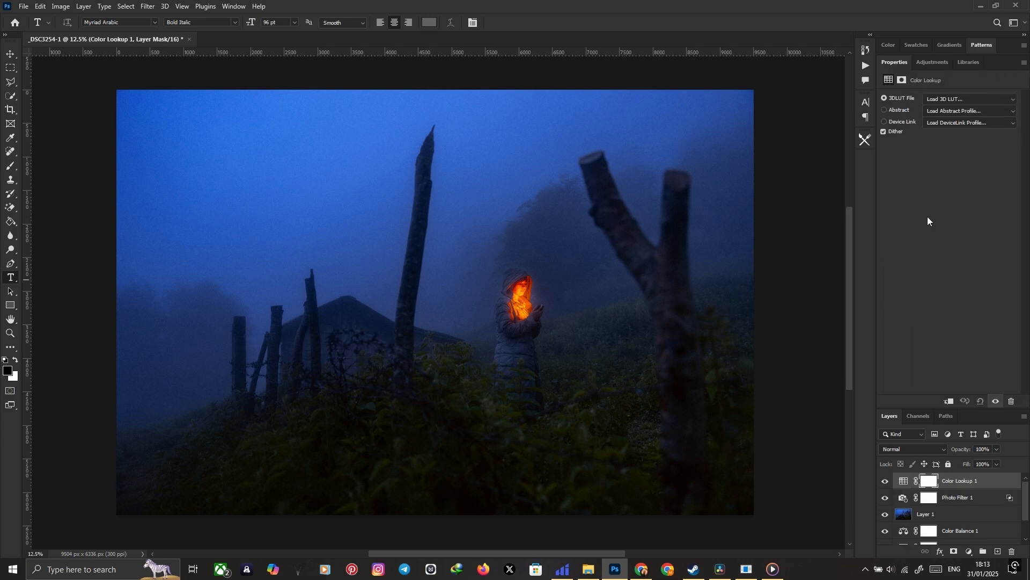
{"action": "left_click", "coordinate": [941, 101]}
{"action": "left_click", "coordinate": [936, 136]}
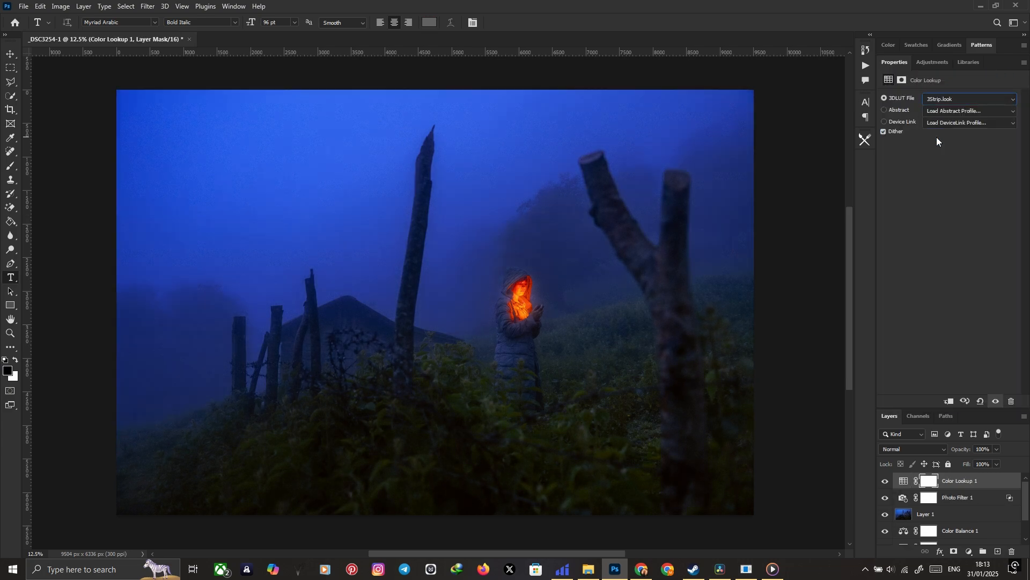
{"action": "key", "text": "Down"}
{"action": "key", "text": "Down"}
{"action": "key", "text": "Down"}
{"action": "key", "text": "Down"}
{"action": "key", "text": "Down"}
{"action": "key", "text": "Down"}
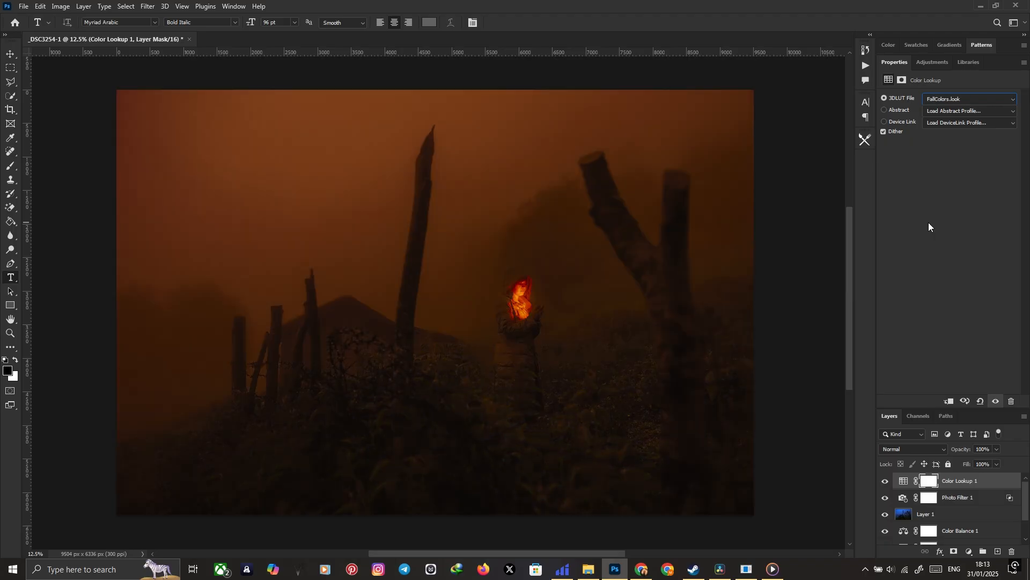
{"action": "key", "text": "Down"}
{"action": "key", "text": "Down"}
{"action": "key", "text": "Up"}
{"action": "key", "text": "Up"}
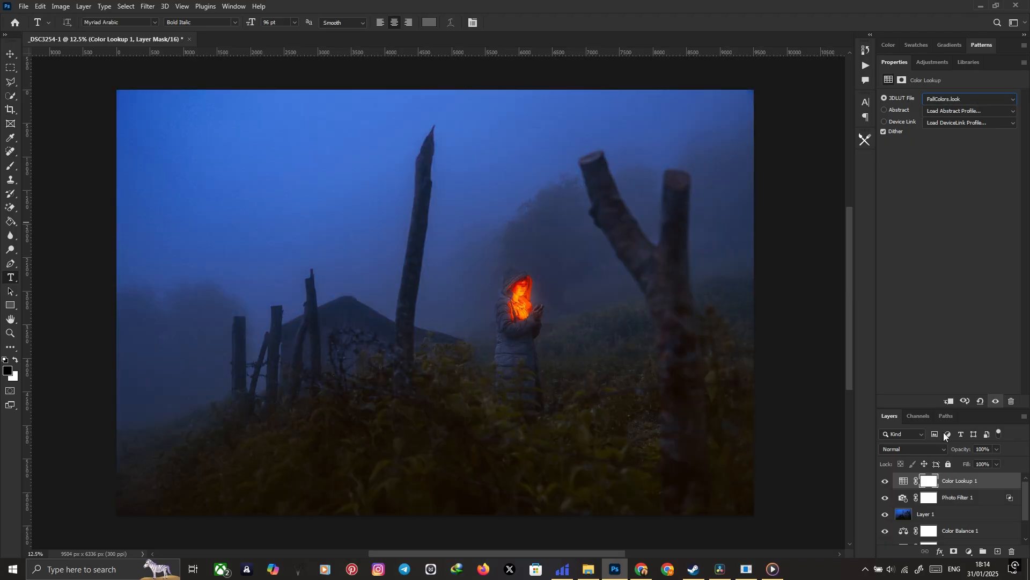
{"action": "left_click_drag", "start_coordinate": [966, 449], "coordinate": [590, 454]}
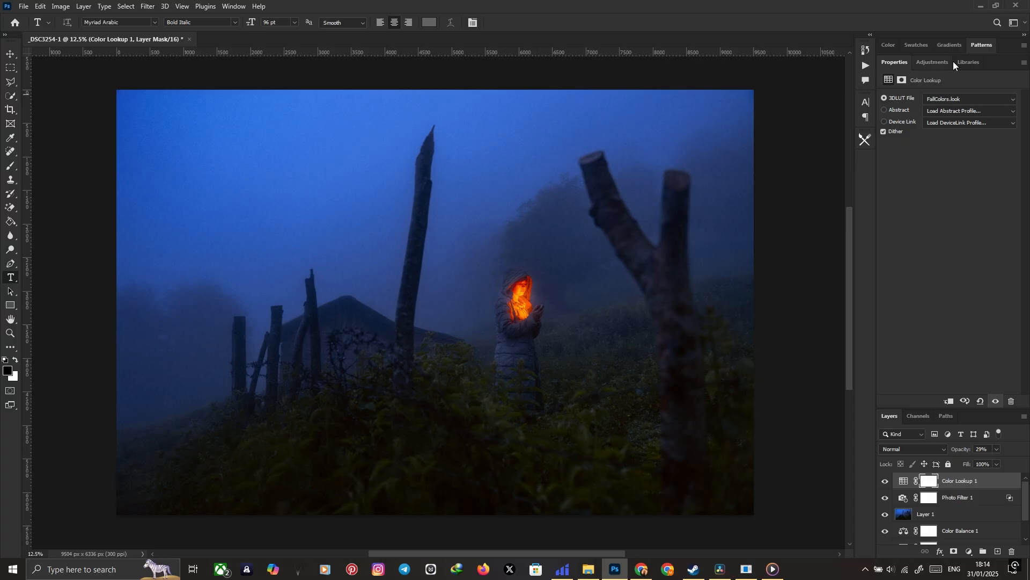
Add a Curves adjustment layer, lower the white point's output to 233, and reshape the RGB curve's shadows and upper tones.
{"action": "left_click", "coordinate": [913, 64]}
{"action": "left_click", "coordinate": [907, 174]}
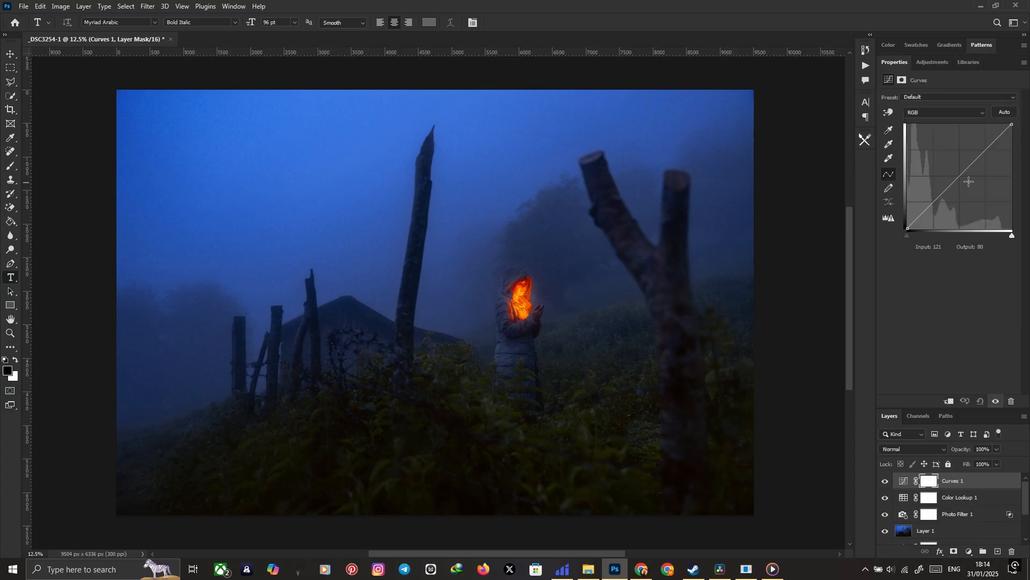
{"action": "left_click_drag", "start_coordinate": [1011, 125], "coordinate": [1019, 133]}
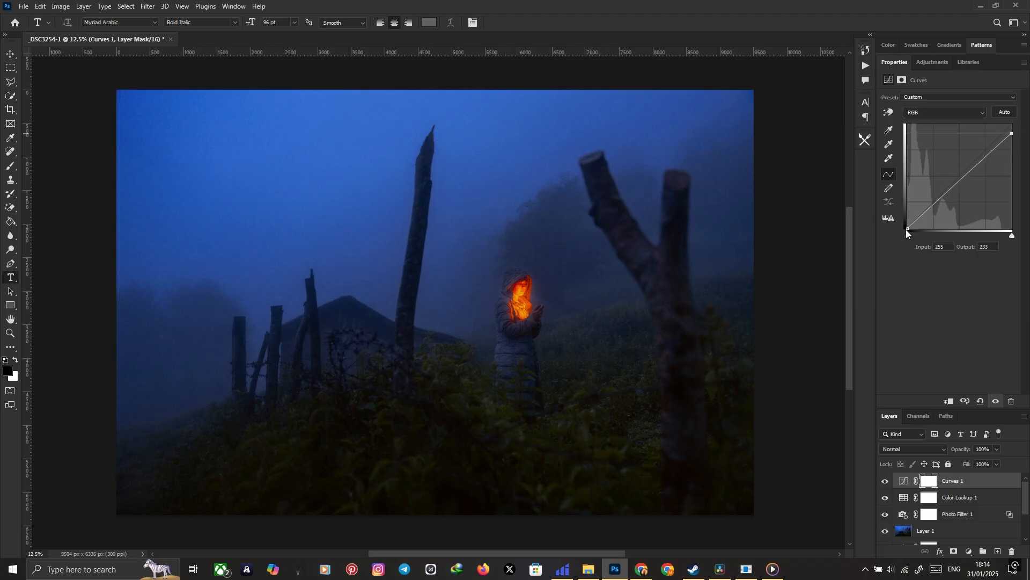
{"action": "left_click", "coordinate": [907, 229]}
{"action": "left_click_drag", "start_coordinate": [907, 229], "coordinate": [923, 215]}
{"action": "left_click_drag", "start_coordinate": [958, 180], "coordinate": [992, 149]}
Add another Color Lookup adjustment layer above the Curves layer, step through the 3D LUTs, and choose HorrorBlue.3DL.
{"action": "left_click", "coordinate": [918, 64]}
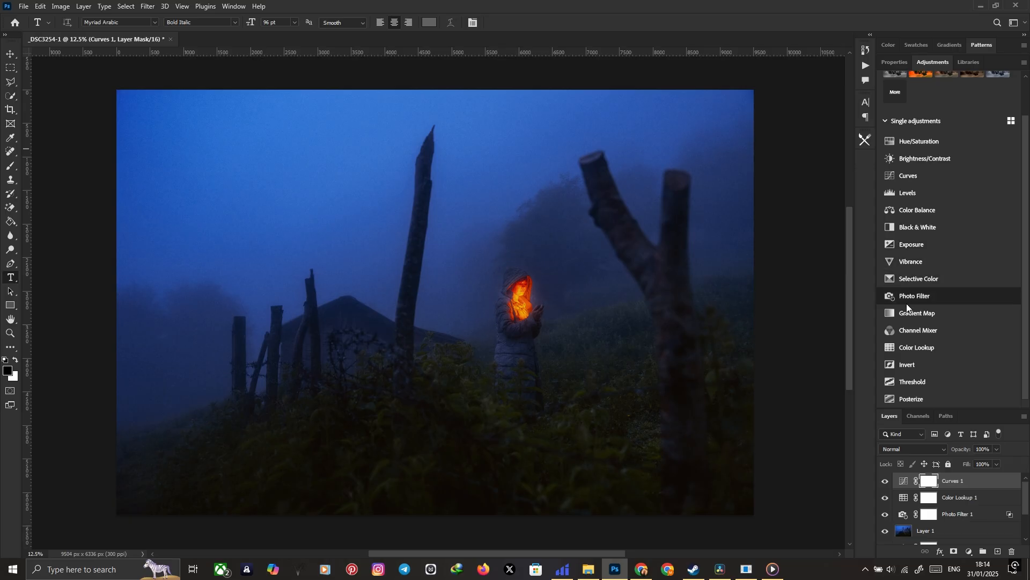
{"action": "left_click", "coordinate": [919, 345]}
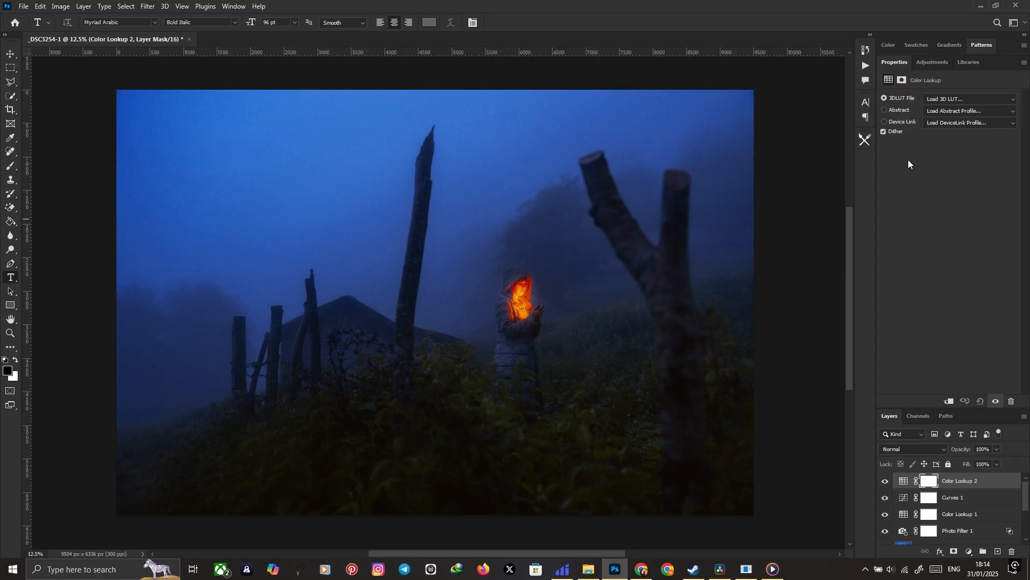
{"action": "left_click", "coordinate": [969, 99]}
{"action": "left_click", "coordinate": [947, 191]}
{"action": "key", "text": "Down"}
{"action": "key", "text": "Down"}
{"action": "key", "text": "Down"}
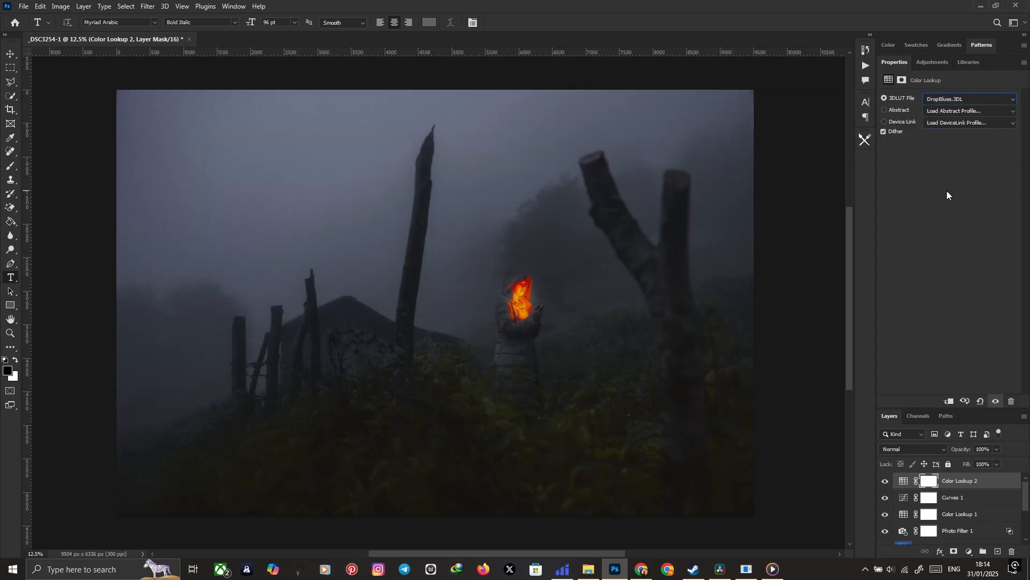
{"action": "key", "text": "Down"}
{"action": "key", "text": "Down"}
{"action": "key", "text": "Down"}
{"action": "key", "text": "Down"}
{"action": "key", "text": "Down"}
{"action": "key", "text": "Down"}
{"action": "key", "text": "Down"}
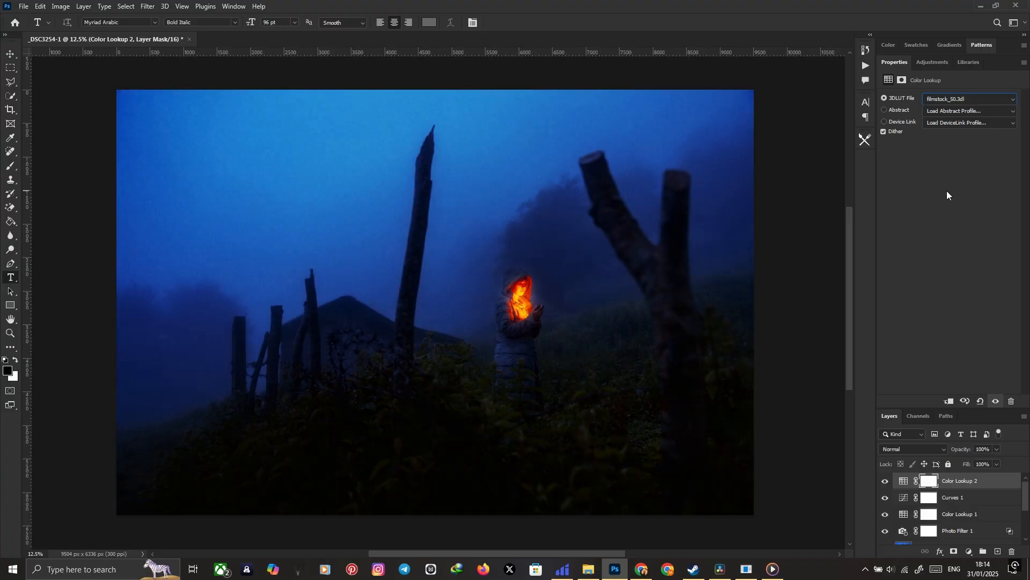
{"action": "key", "text": "Down"}
{"action": "key", "text": "Down"}
{"action": "key", "text": "Down"}
{"action": "key", "text": "Down"}
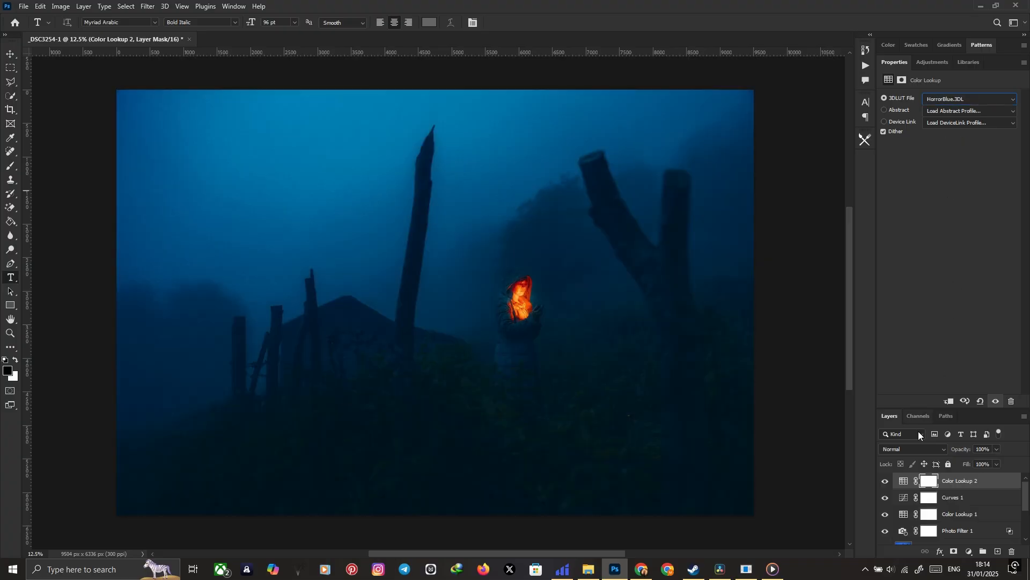
Blend the HorrorBlue Color Lookup layer in Lighten mode at 19% opacity, and compare the result with the original base layer.
{"action": "left_click_drag", "start_coordinate": [958, 449], "coordinate": [534, 444]}
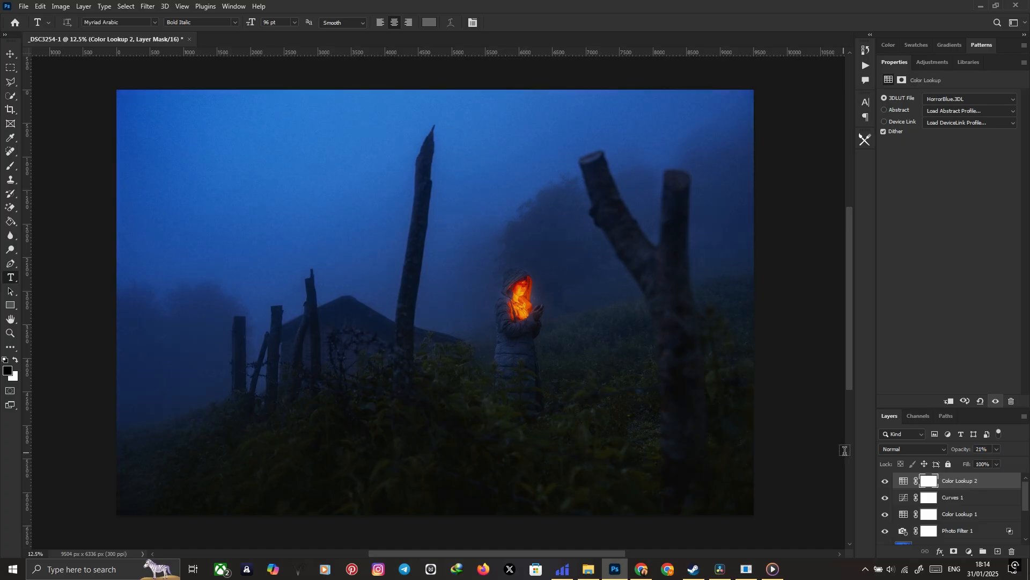
{"action": "left_click", "coordinate": [913, 449]}
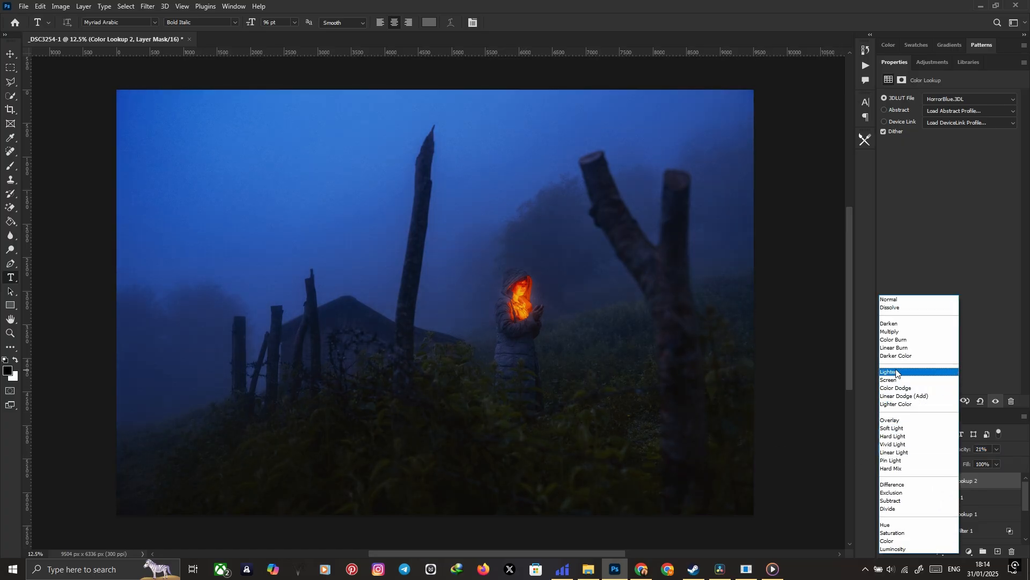
{"action": "left_click", "coordinate": [898, 372]}
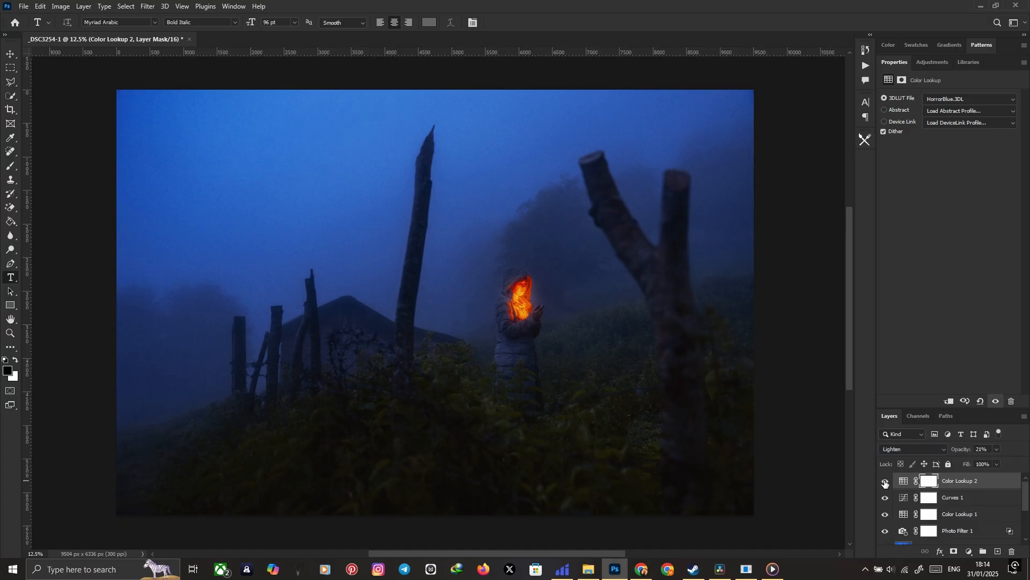
{"action": "left_click_drag", "start_coordinate": [954, 448], "coordinate": [932, 449]}
{"action": "scroll", "coordinate": [921, 515], "scroll_direction": "down", "scroll_amount": 5}
{"action": "left_click", "coordinate": [886, 538], "text": "alt"}
{"action": "left_click", "coordinate": [886, 538], "text": "alt"}
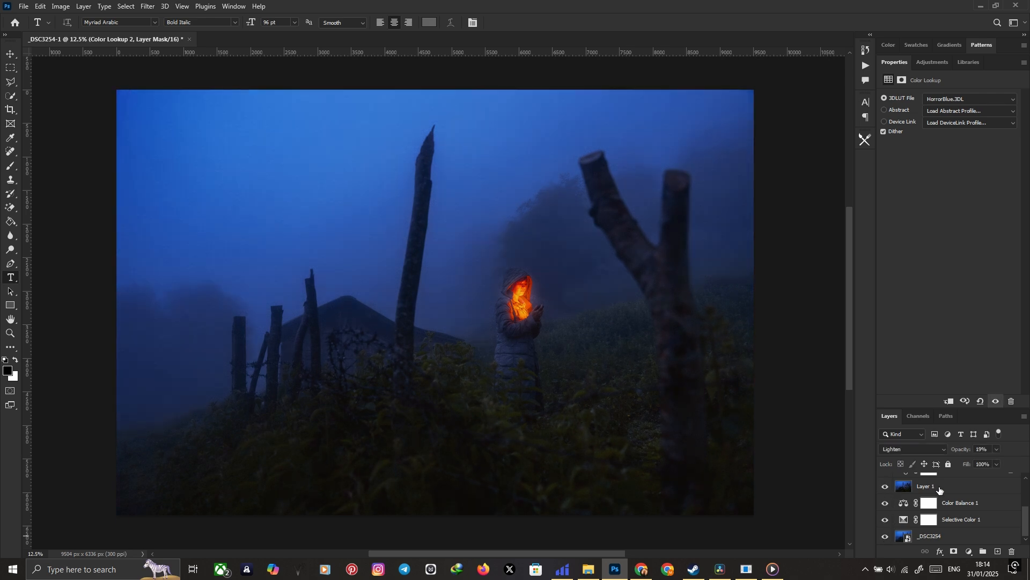
Add a Brightness/Contrast adjustment layer at the top of the stack with Contrast set to 12.
{"action": "scroll", "coordinate": [927, 485], "scroll_direction": "up", "scroll_amount": 5}
{"action": "left_click", "coordinate": [938, 66]}
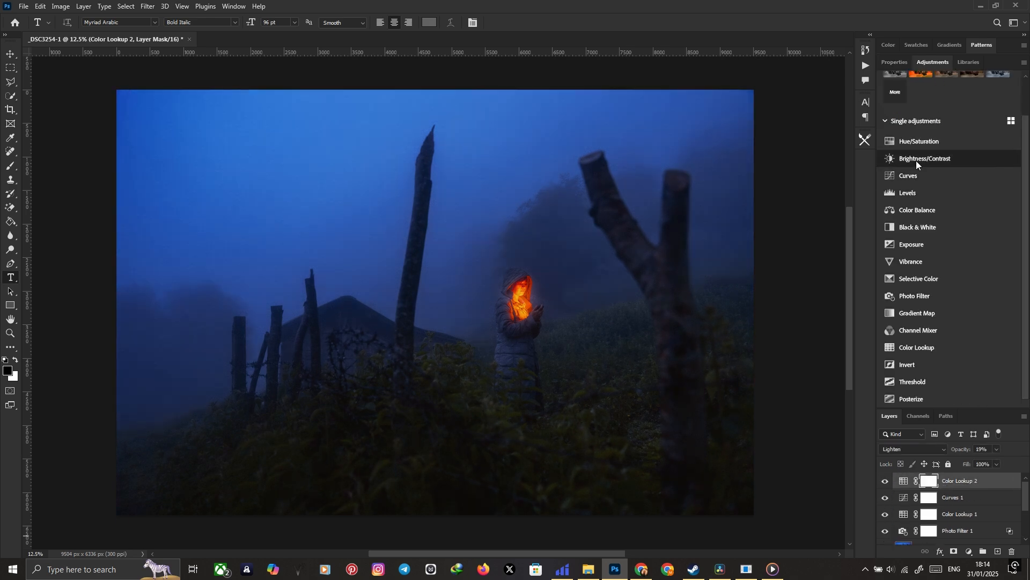
{"action": "left_click", "coordinate": [917, 159]}
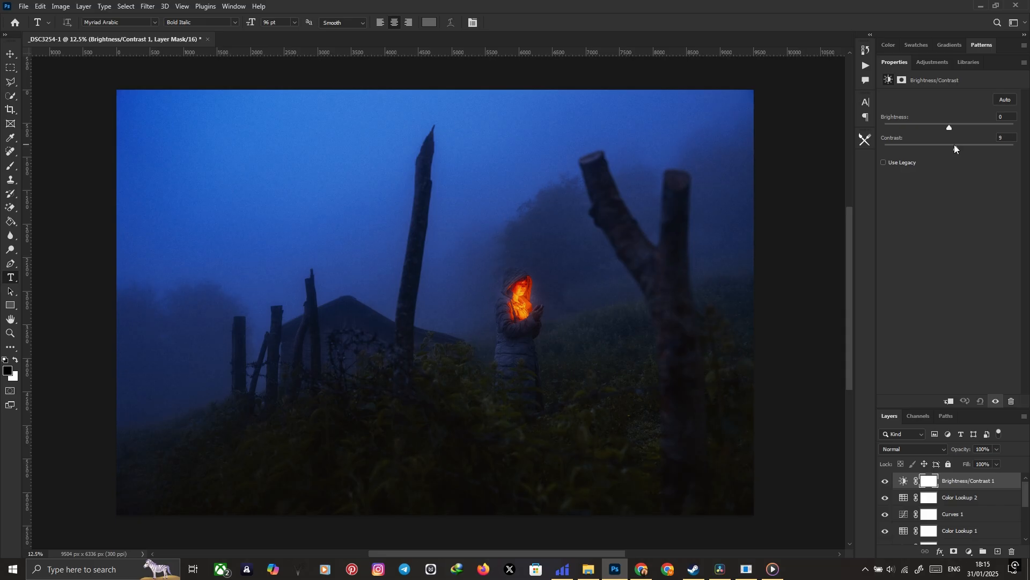
{"action": "left_click_drag", "start_coordinate": [957, 146], "coordinate": [958, 146]}
{"action": "scroll", "coordinate": [895, 510], "scroll_direction": "down", "scroll_amount": 3}
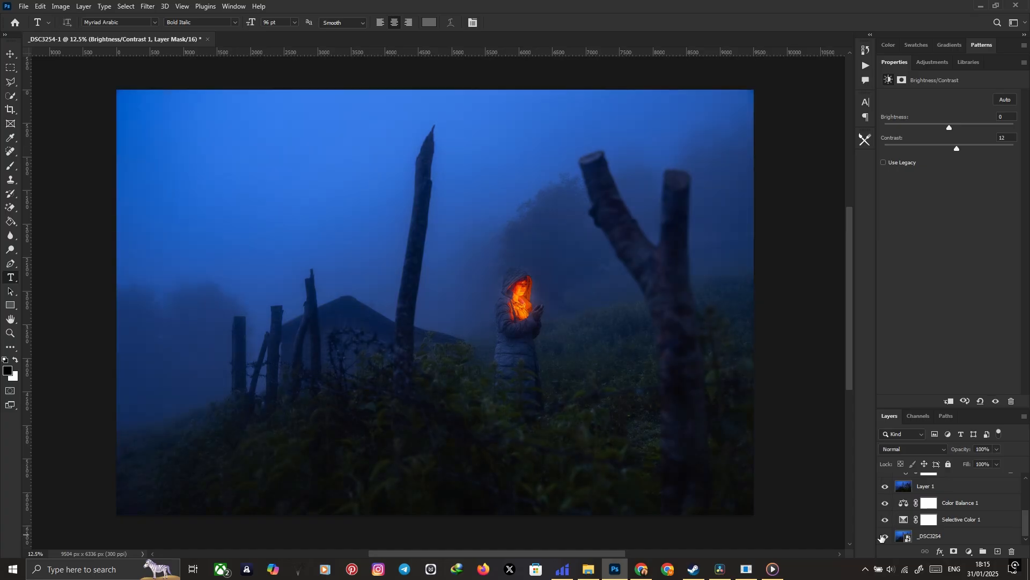
{"action": "scroll", "coordinate": [907, 524], "scroll_direction": "up", "scroll_amount": 3}
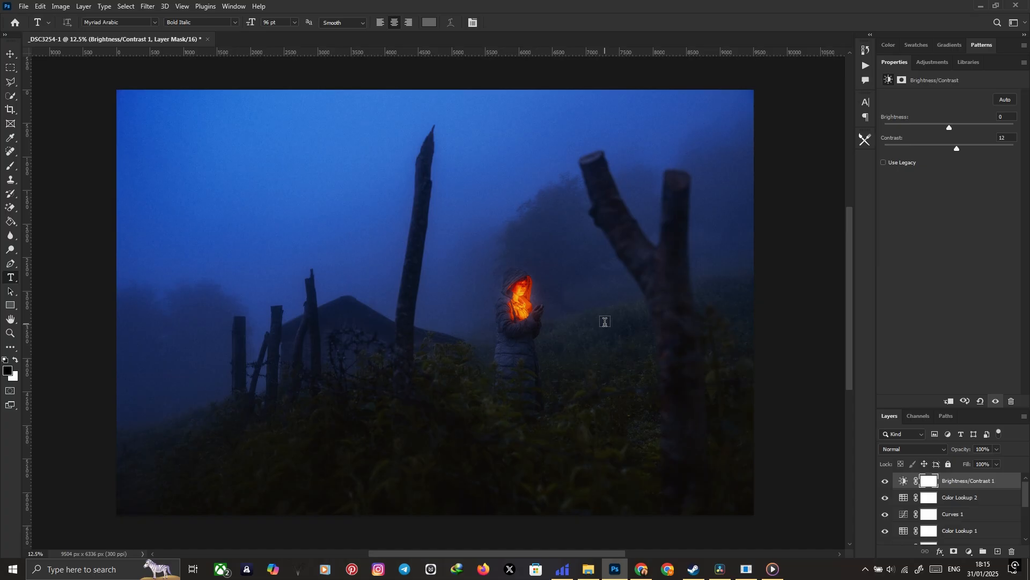
Open the image 8.JPG from the Desktop as a separate document.
{"action": "left_click", "coordinate": [26, 7]}
{"action": "left_click", "coordinate": [39, 28]}
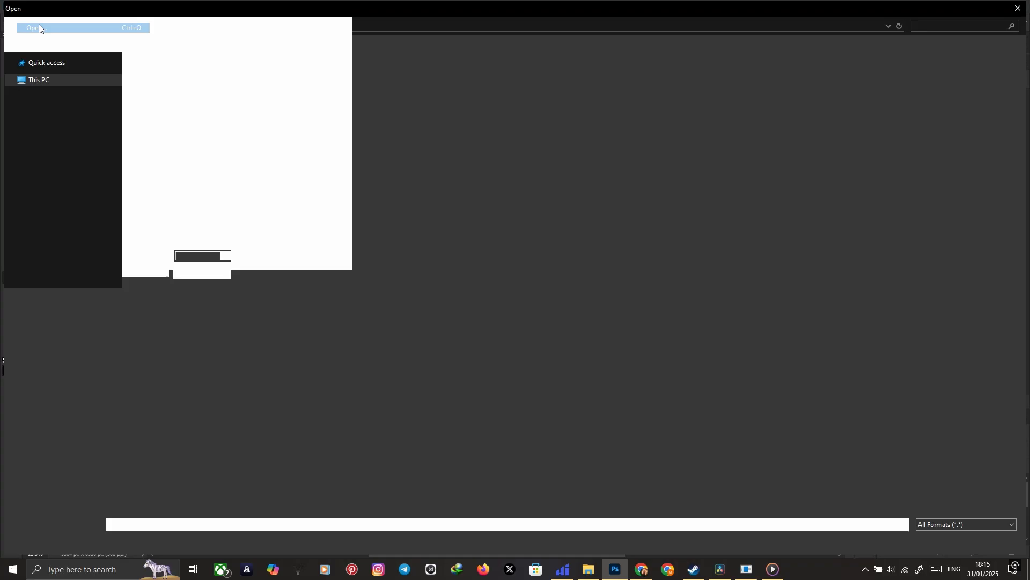
{"action": "left_click", "coordinate": [45, 169]}
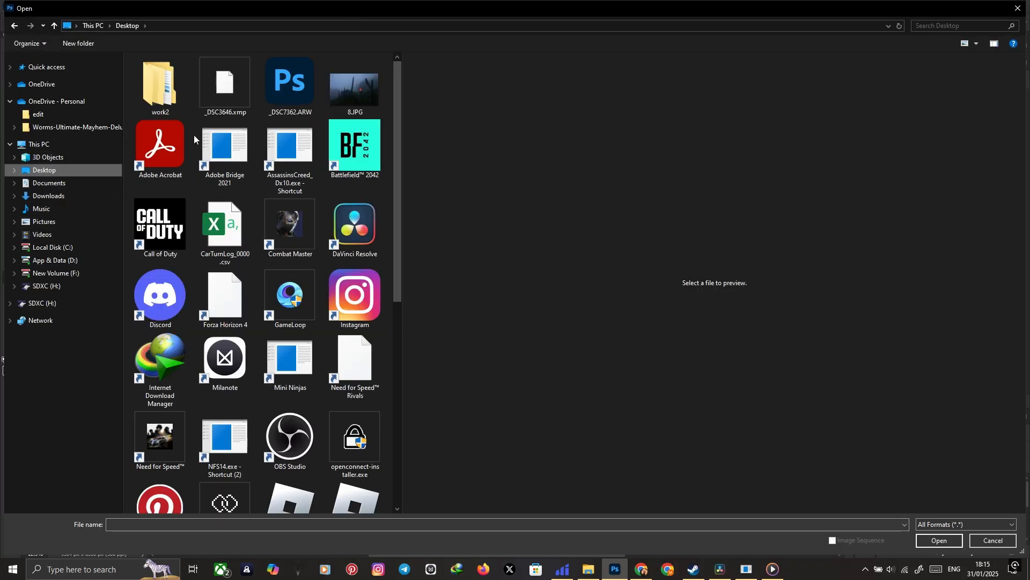
{"action": "double_click", "coordinate": [331, 103]}
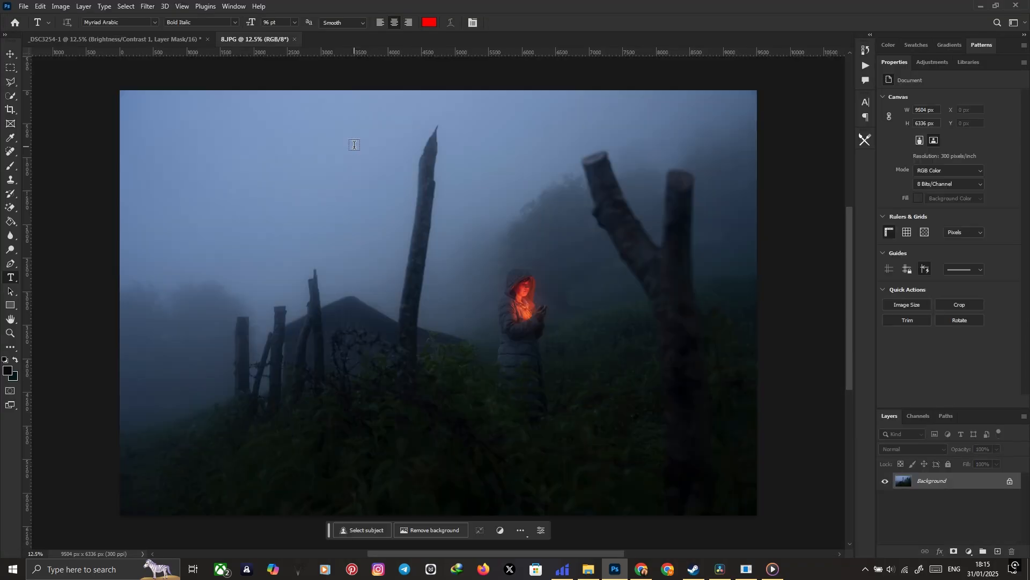
Arrange 8.JPG and the edited portrait side by side in a 2-up Vertical layout, and fit each image on screen.
{"action": "left_click", "coordinate": [230, 7]}
{"action": "mouse_move", "coordinate": [236, 16]}
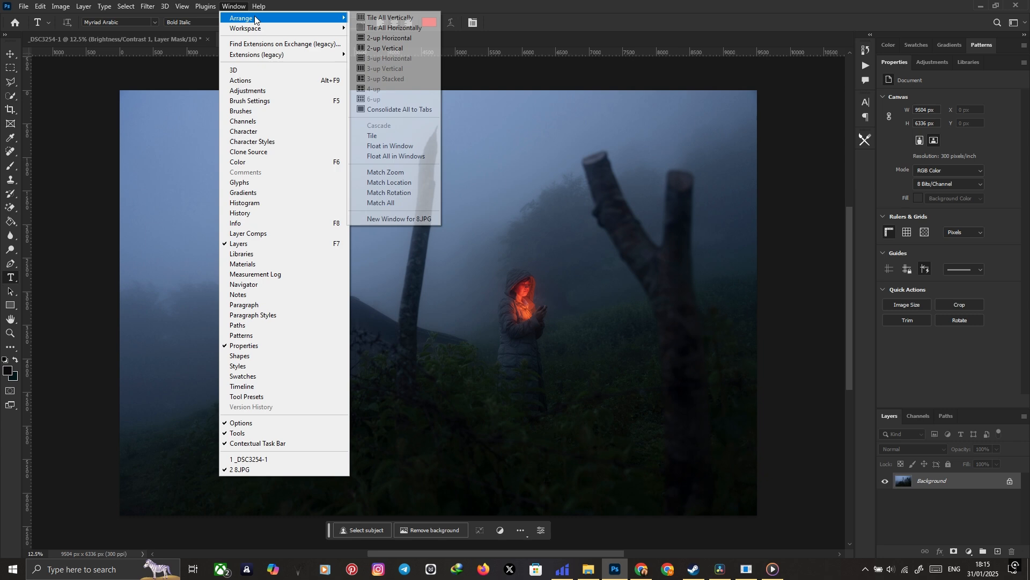
{"action": "left_click", "coordinate": [394, 52]}
{"action": "left_click", "coordinate": [556, 183]}
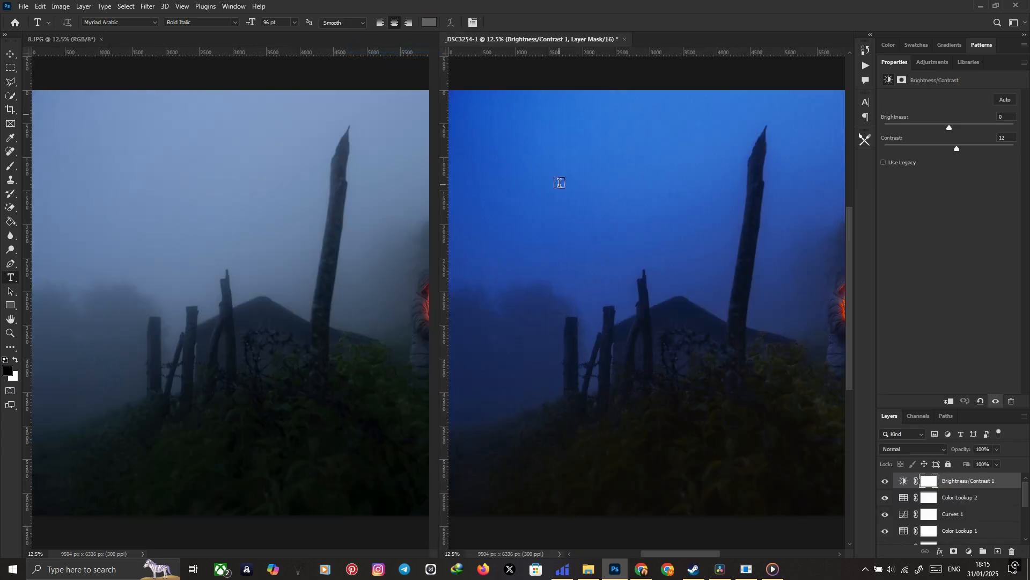
{"action": "key", "text": "z"}
{"action": "left_click", "coordinate": [560, 184]}
{"action": "right_click", "coordinate": [560, 185]}
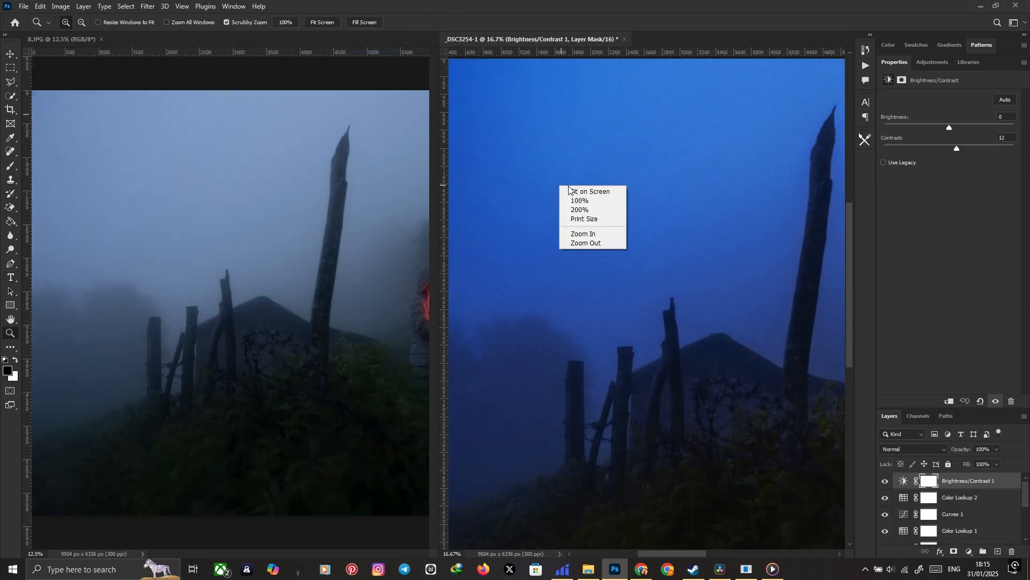
{"action": "left_click", "coordinate": [574, 189]}
{"action": "right_click", "coordinate": [272, 230]}
{"action": "left_click", "coordinate": [281, 235]}
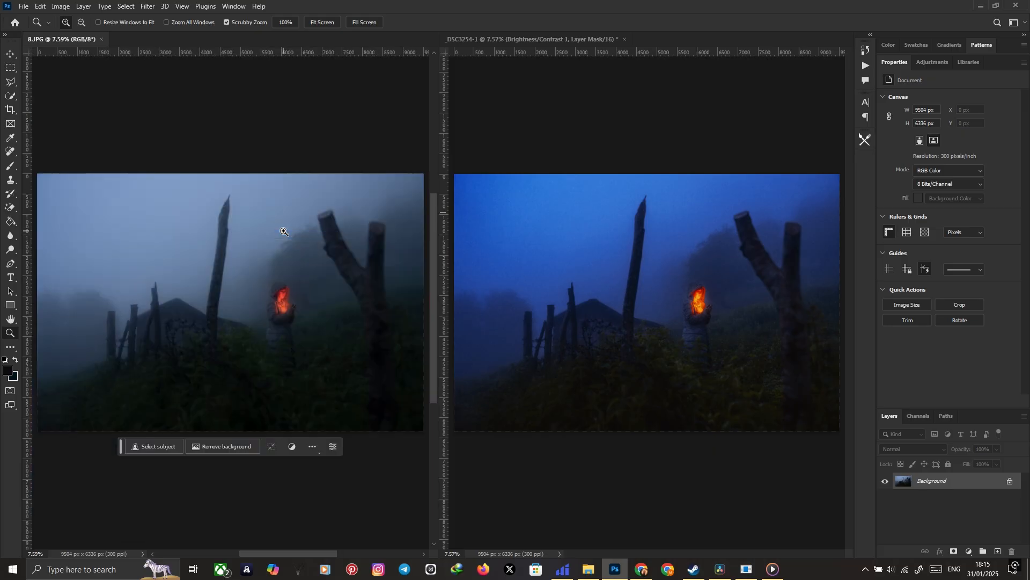
Add a Color Balance adjustment layer to the edited portrait and shift the midtones toward yellow with Yellow/Blue at -15.
{"action": "left_click", "coordinate": [817, 460]}
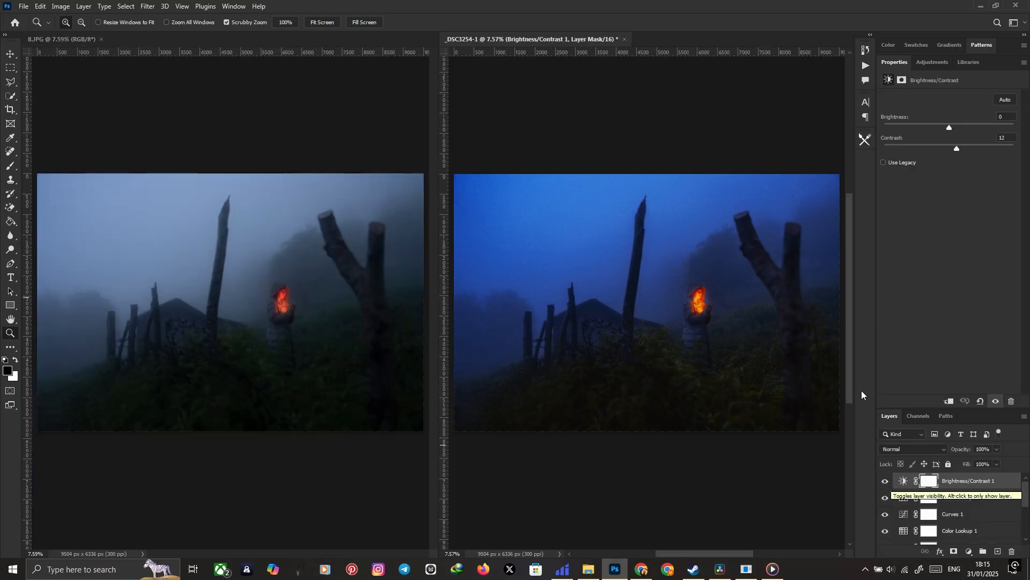
{"action": "left_click", "coordinate": [918, 61]}
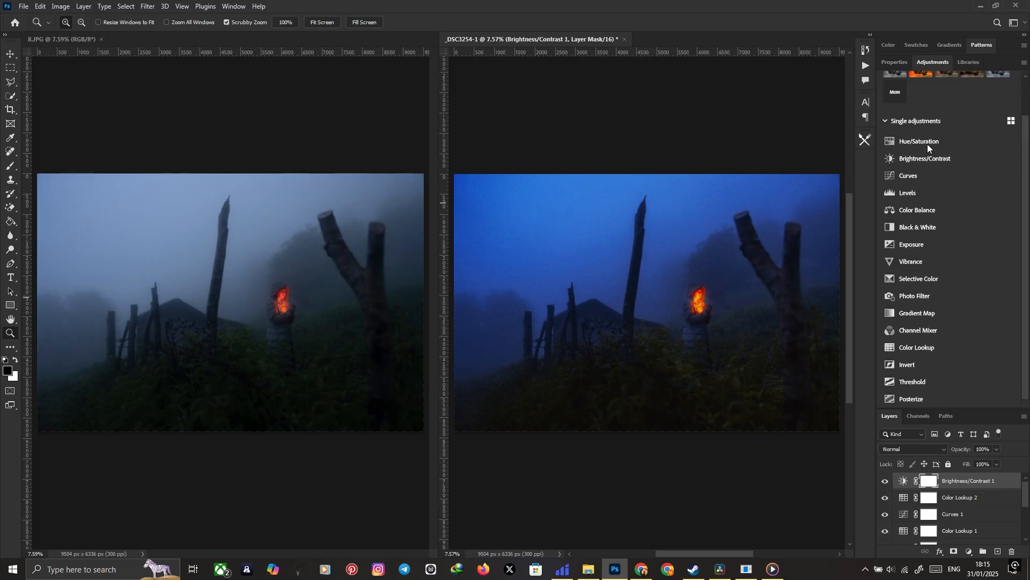
{"action": "left_click", "coordinate": [940, 211]}
{"action": "left_click_drag", "start_coordinate": [935, 157], "coordinate": [929, 156]}
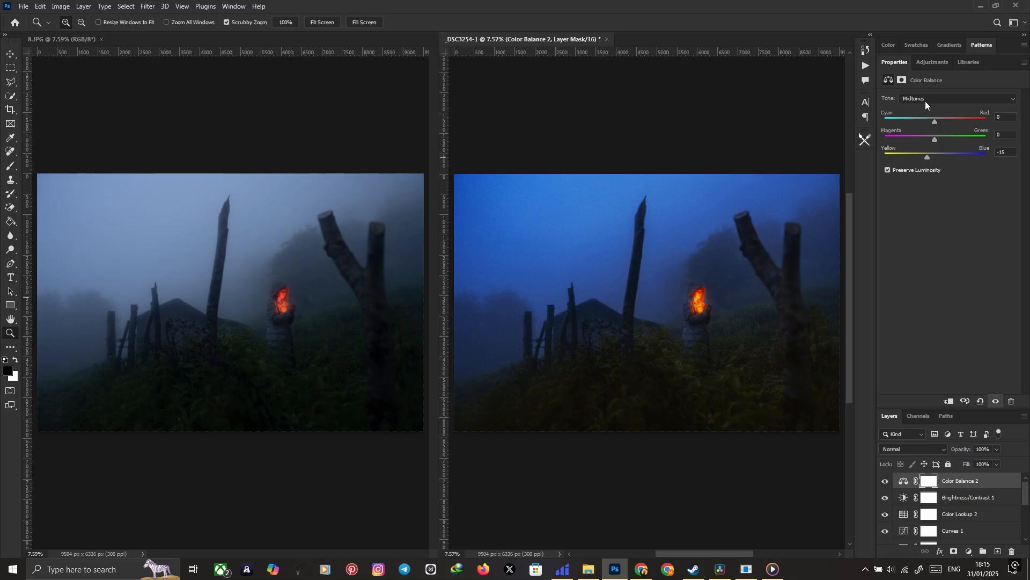
Add a second Brightness/Contrast adjustment layer above the Color Balance layer with Brightness set to -14.
{"action": "left_click", "coordinate": [929, 64]}
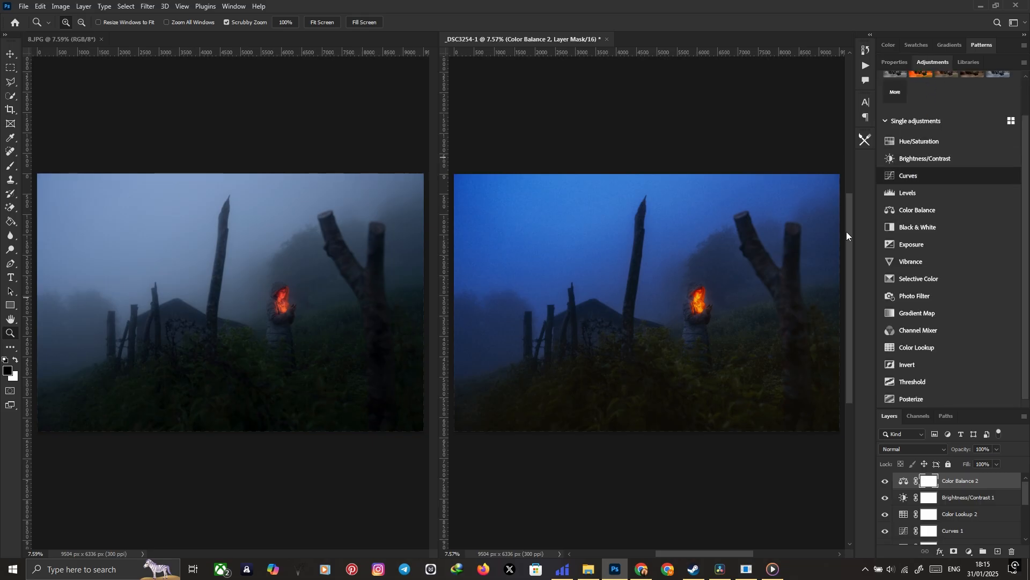
{"action": "left_click", "coordinate": [924, 158]}
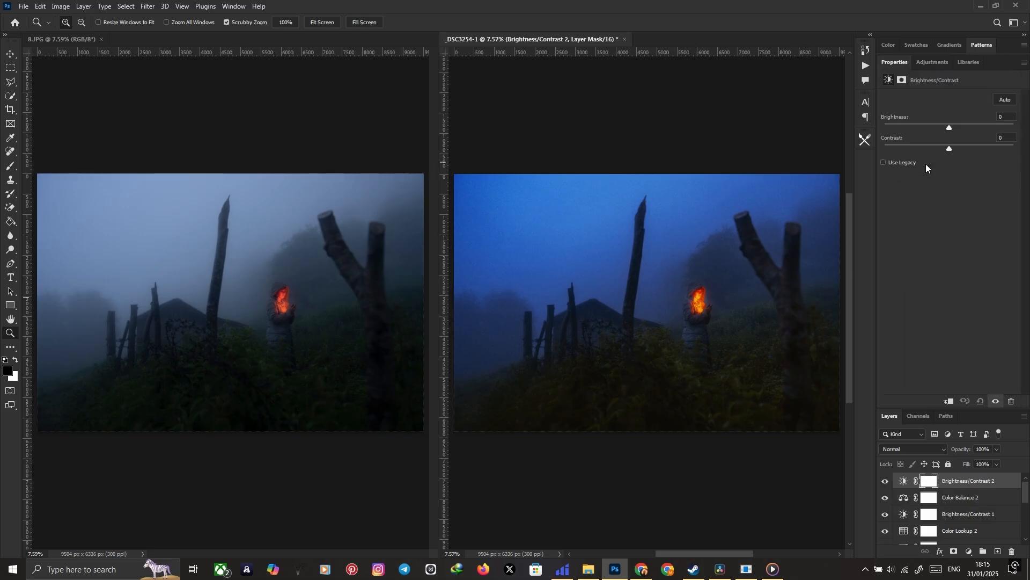
{"action": "left_click_drag", "start_coordinate": [950, 132], "coordinate": [942, 127]}
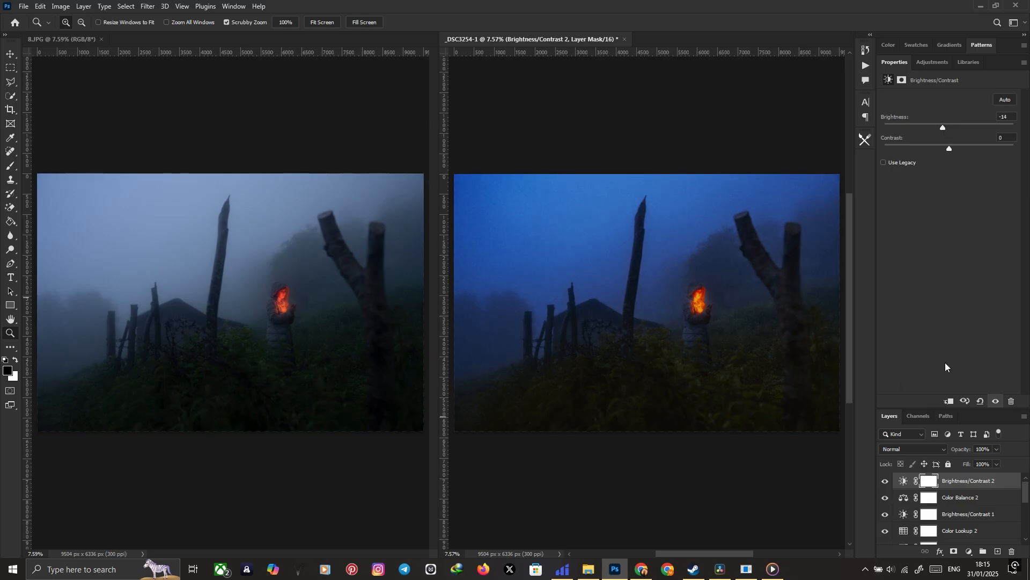